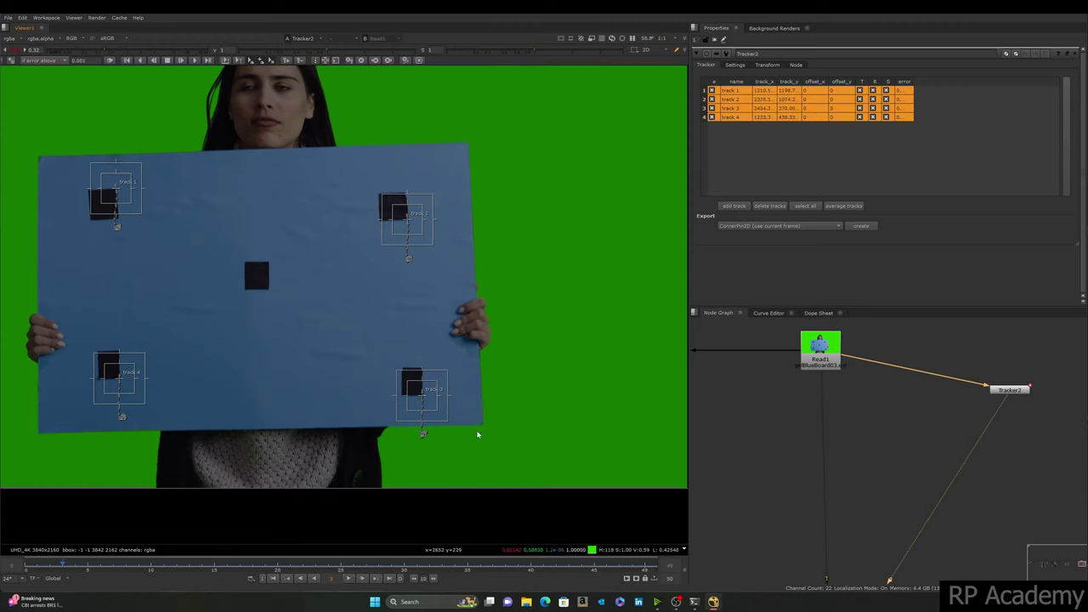
# Step: Add a Roto node and connect its background input to the Read1 footage node
pyautogui.press('o')
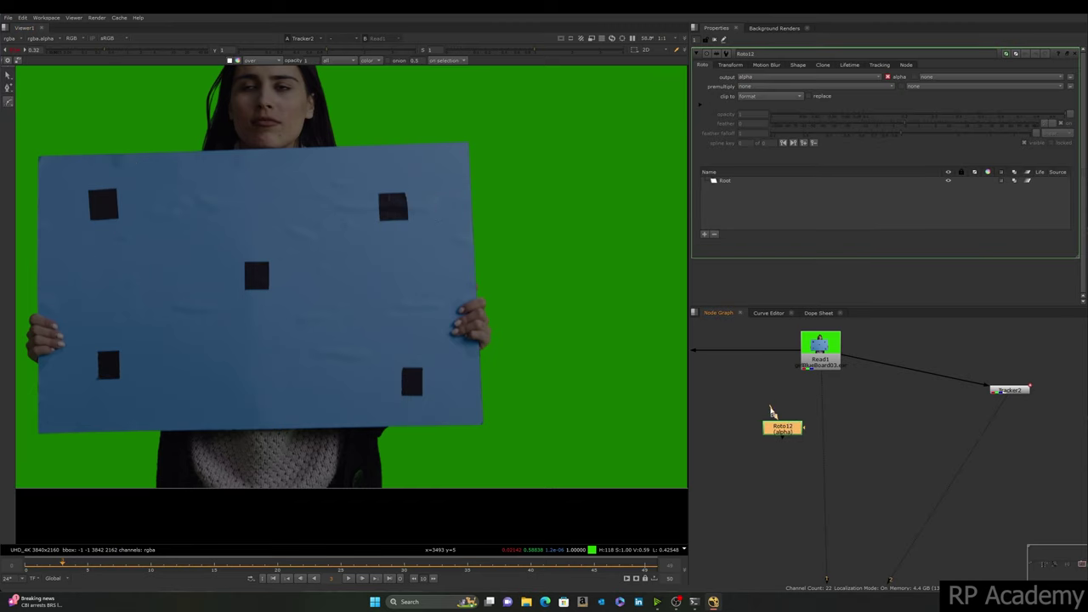
pyautogui.moveTo(775, 406); pyautogui.dragTo(821, 347)
pyautogui.moveTo(793, 427); pyautogui.dragTo(792, 412)
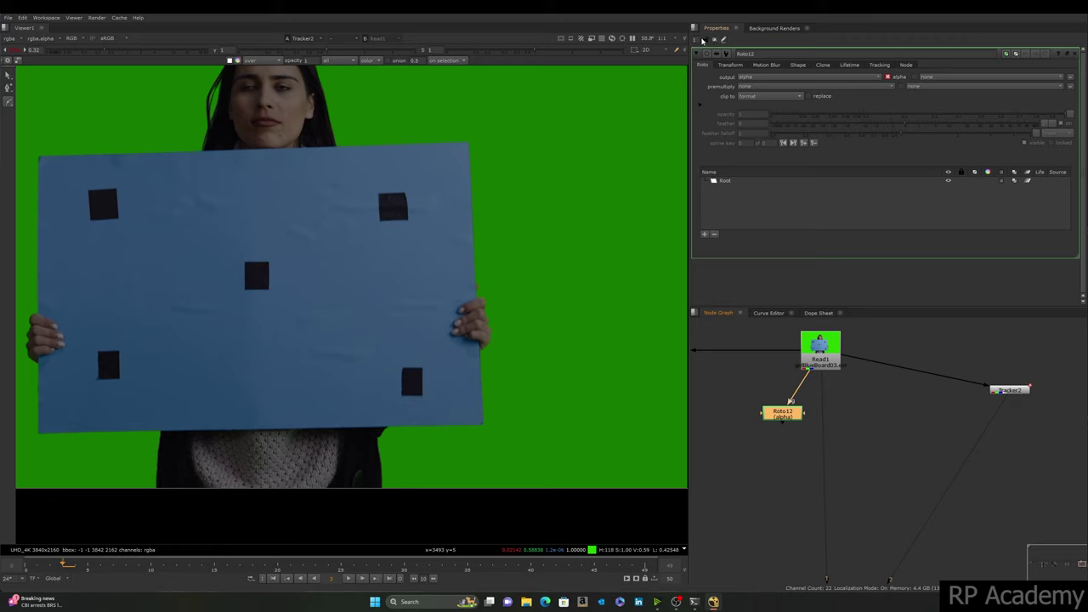
# Step: Allow two open property panels and show Tracker2's settings together with Roto12's in an enlarged view
pyautogui.click(696, 40)
pyautogui.click(880, 482)
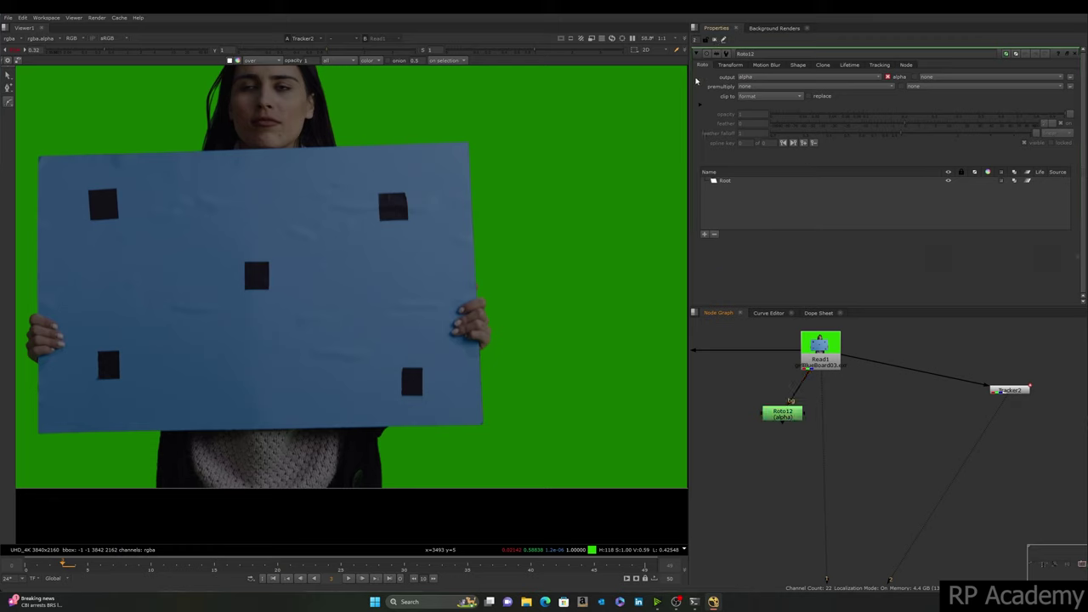
pyautogui.doubleClick(1025, 392)
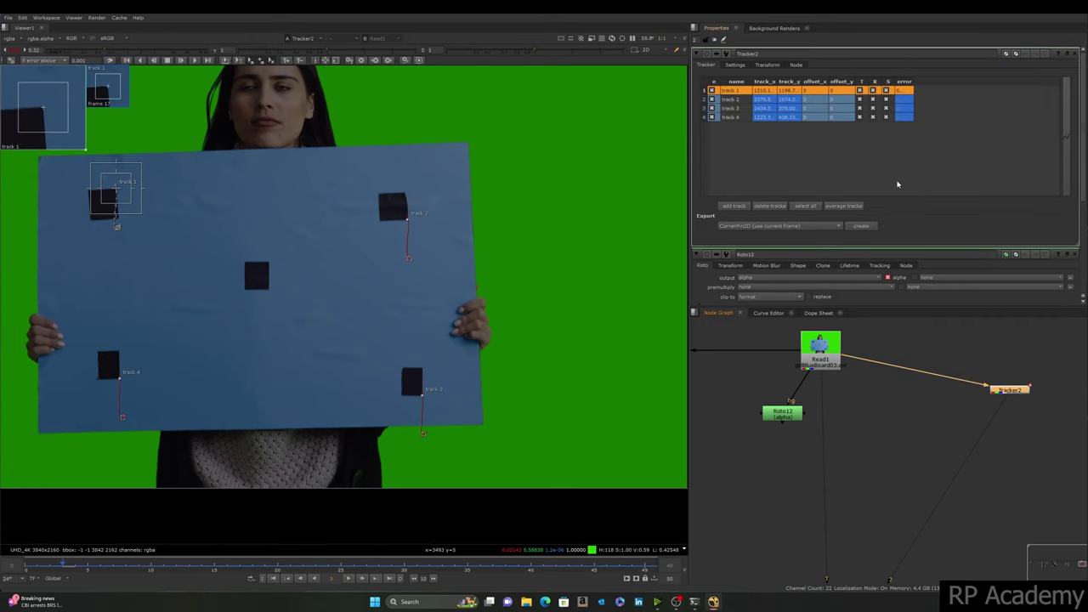
pyautogui.press('space')
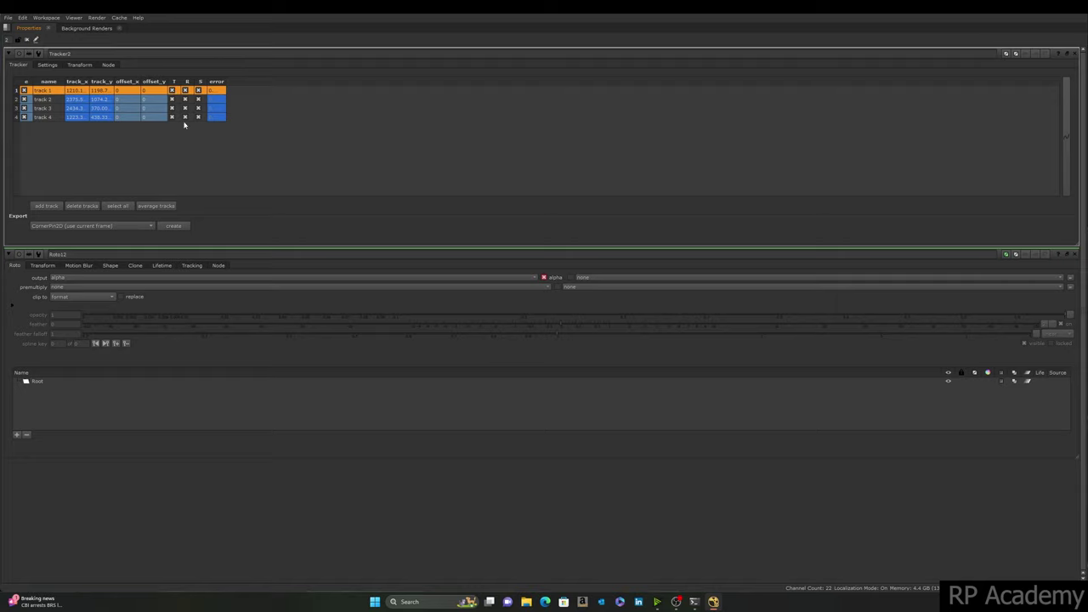
# Step: Apply Tracker2's translate, rotate, scale and center animation to the transform of Roto12's Root layer
pyautogui.click(51, 117)
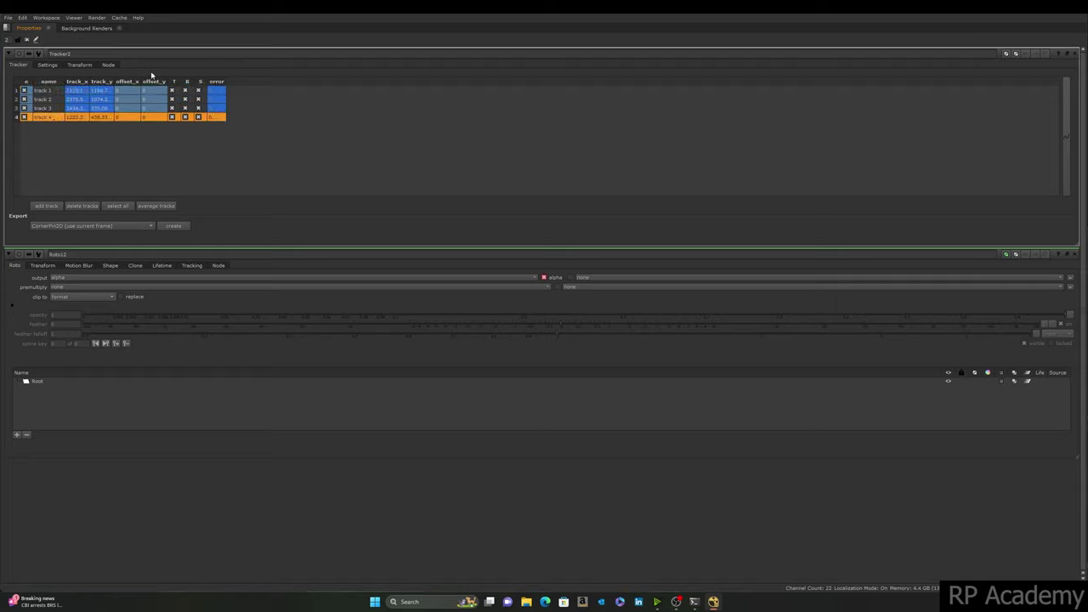
pyautogui.click(80, 65)
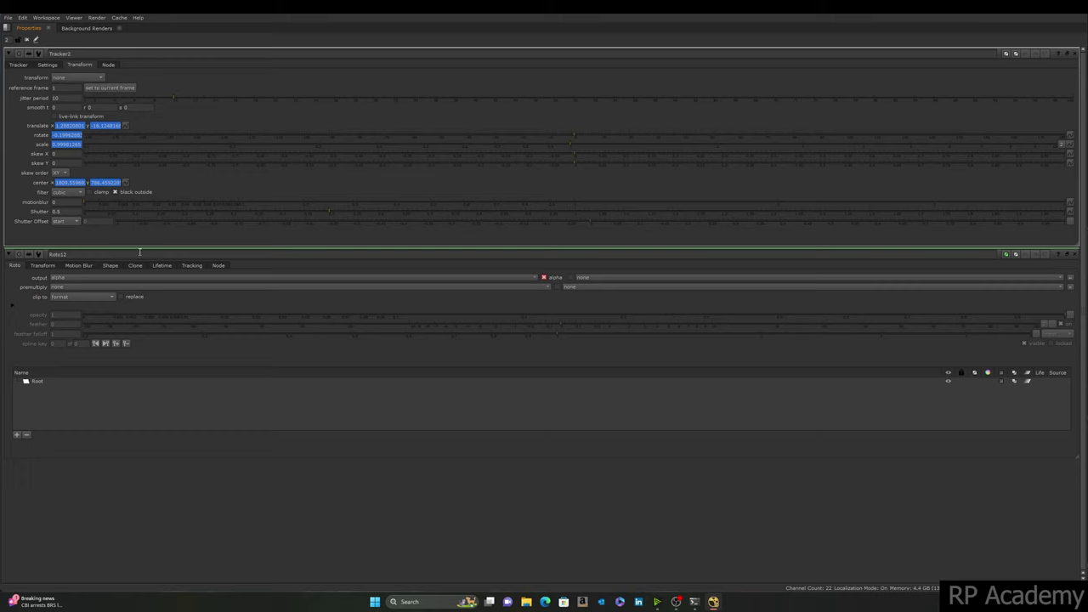
pyautogui.click(38, 383)
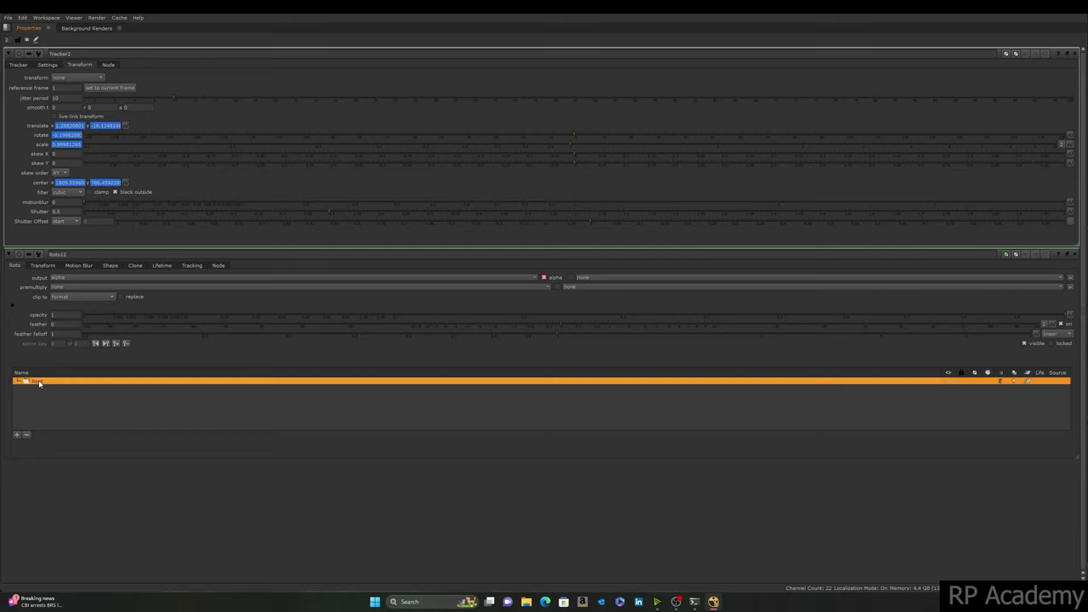
pyautogui.click(43, 266)
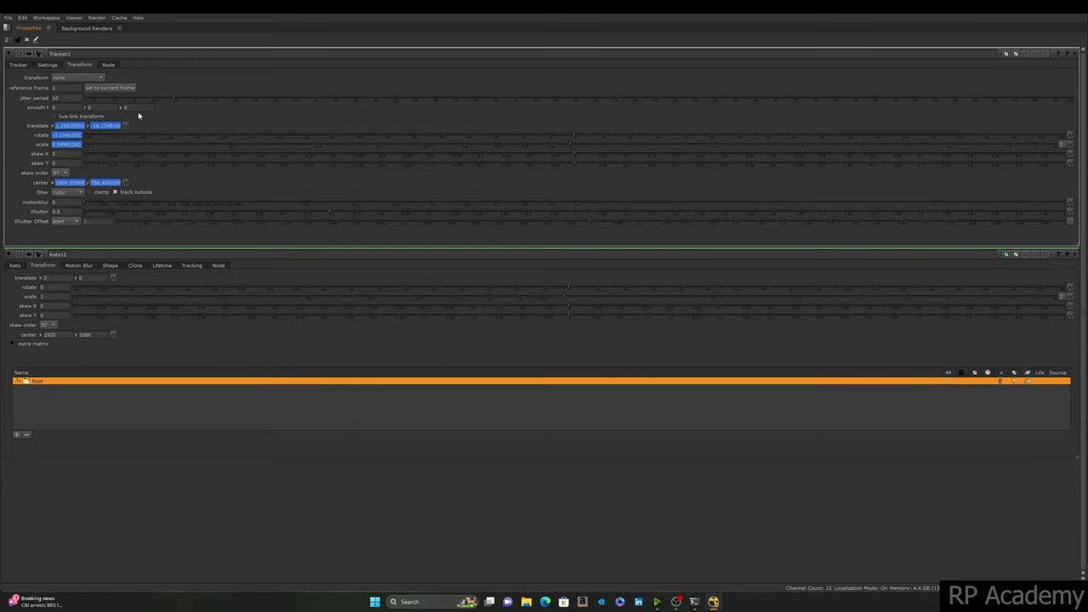
pyautogui.moveTo(125, 125); pyautogui.dragTo(114, 278)
pyautogui.keyDown('ctrl'); pyautogui.moveTo(61, 134); pyautogui.dragTo(55, 298); pyautogui.keyUp('ctrl')
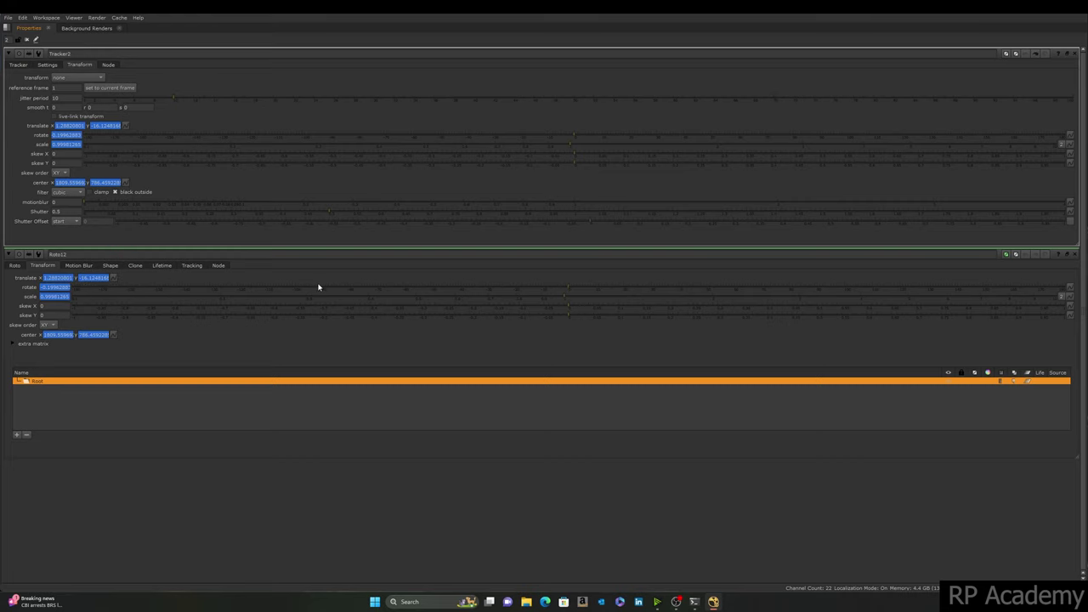
pyautogui.press('space')
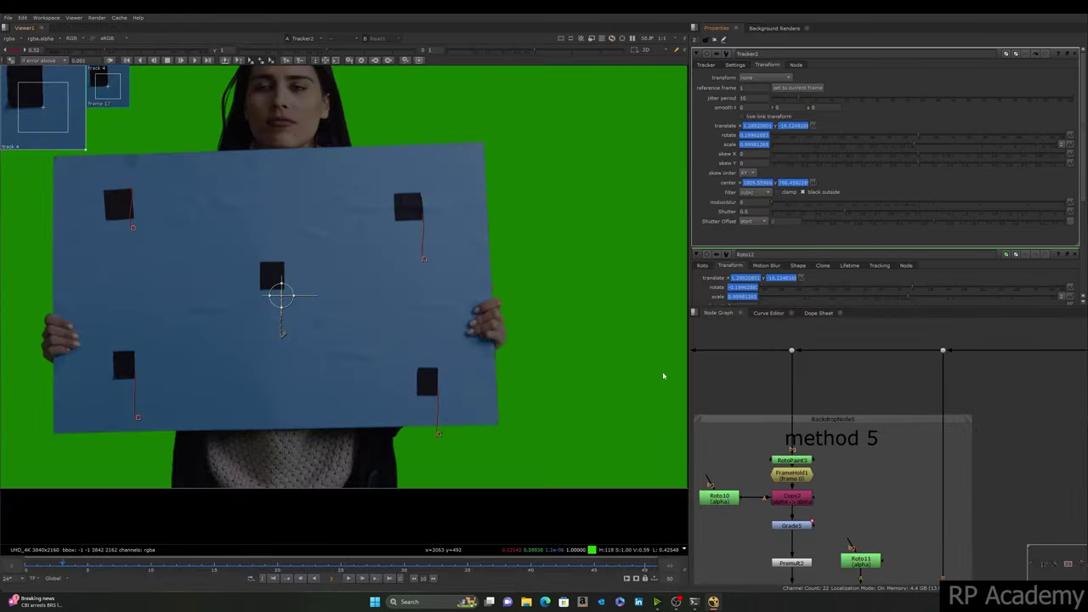
# Step: Show Roto12's output in the viewer, focused on the centre marker, with its Roto settings open
pyautogui.moveTo(800, 390); pyautogui.dragTo(754, 361, button='middle')
pyautogui.moveTo(1006, 431); pyautogui.dragTo(761, 445, button='middle')
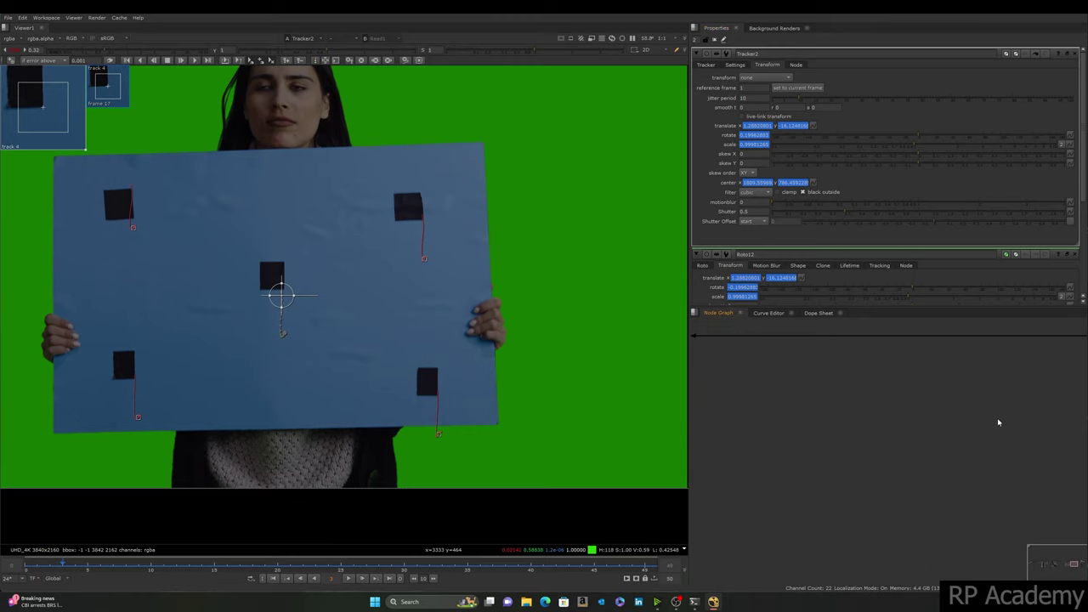
pyautogui.moveTo(1070, 428); pyautogui.dragTo(732, 470, button='middle')
pyautogui.scroll(3, 731, 470)
pyautogui.doubleClick(760, 417)
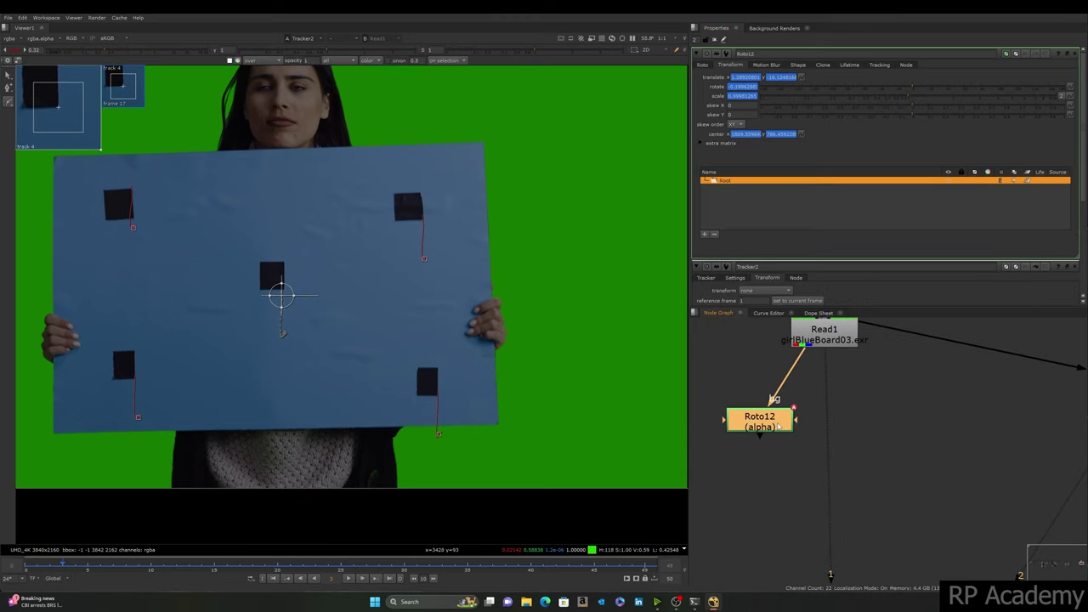
pyautogui.click(703, 65)
pyautogui.scroll(6, 408, 306)
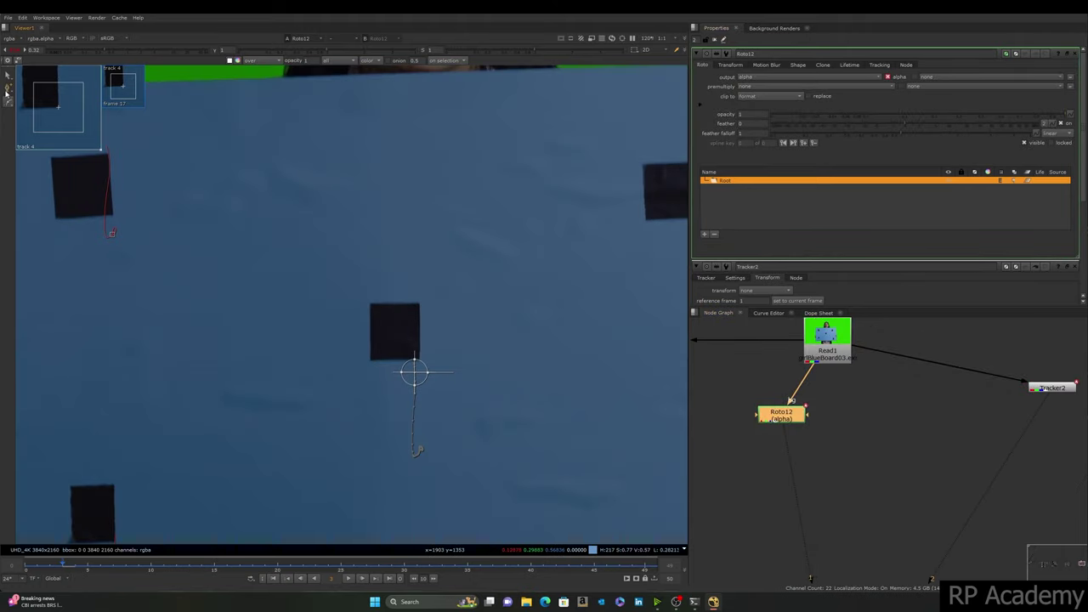
# Step: Limit the open property panels to 1 and draw a rectangle shape around the board's centre black marker
pyautogui.click(8, 102)
pyautogui.click(38, 140)
pyautogui.scroll(3, 485, 420)
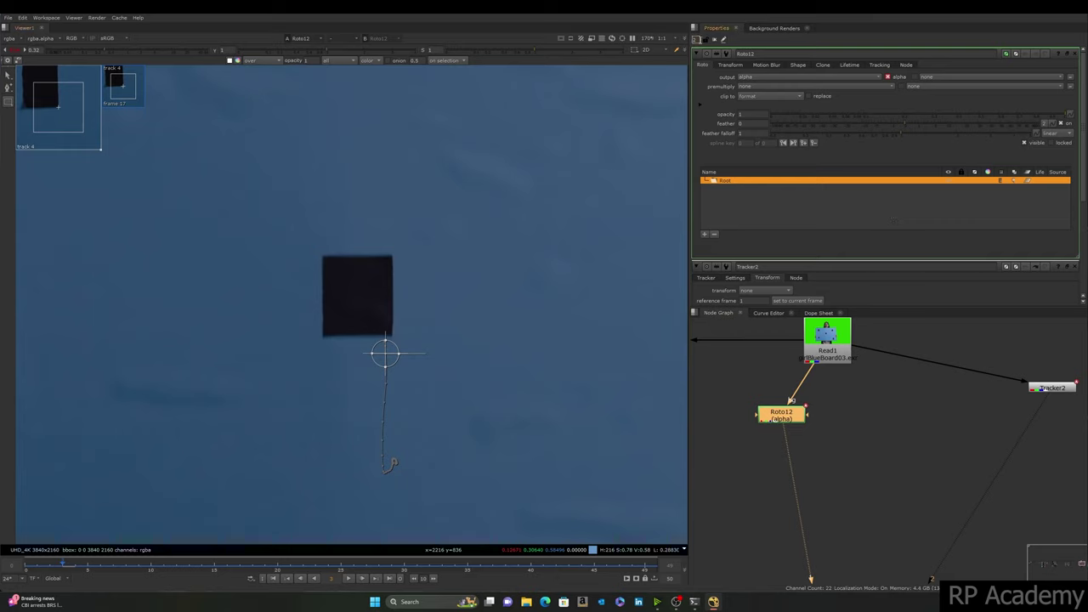
pyautogui.write('1')
pyautogui.click(892, 513)
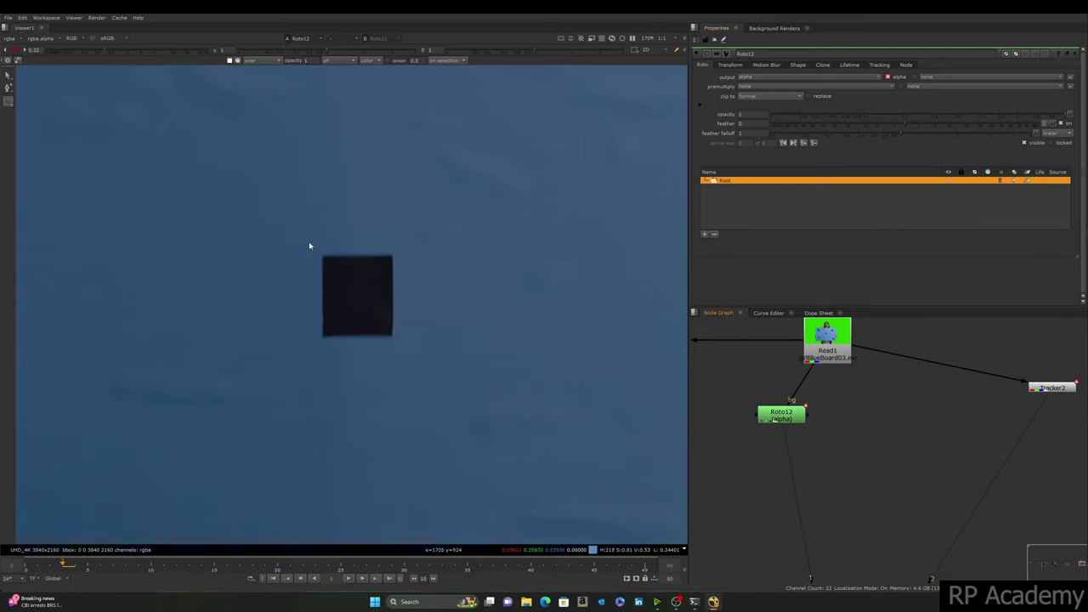
pyautogui.moveTo(358, 294); pyautogui.dragTo(406, 352)
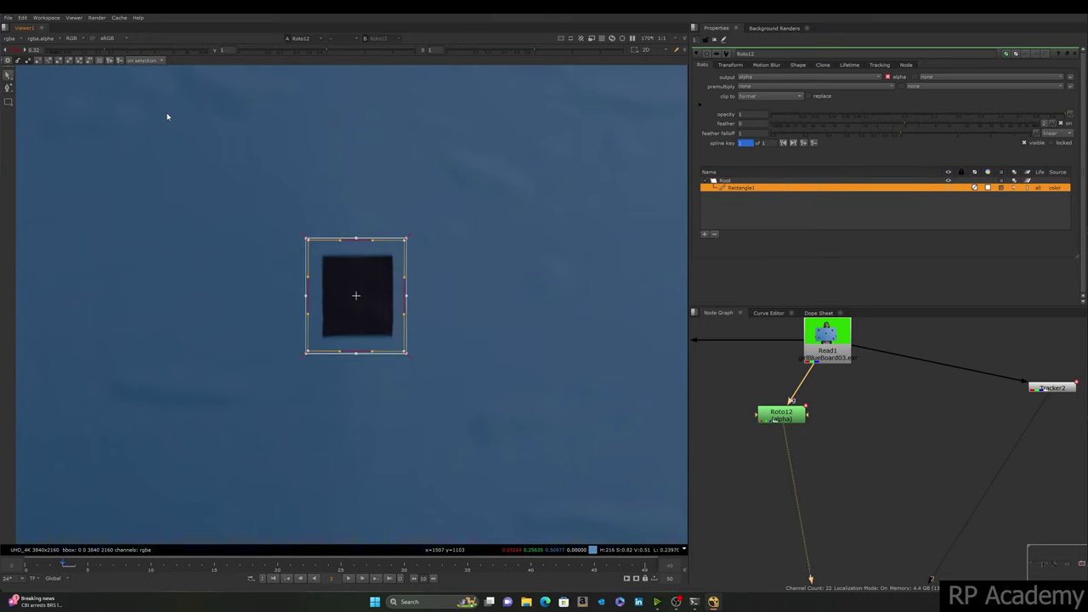
# Step: Fit the rectangle's corners closely around the centre marker and extend its feather outward on all sides
pyautogui.scroll(5, 358, 298)
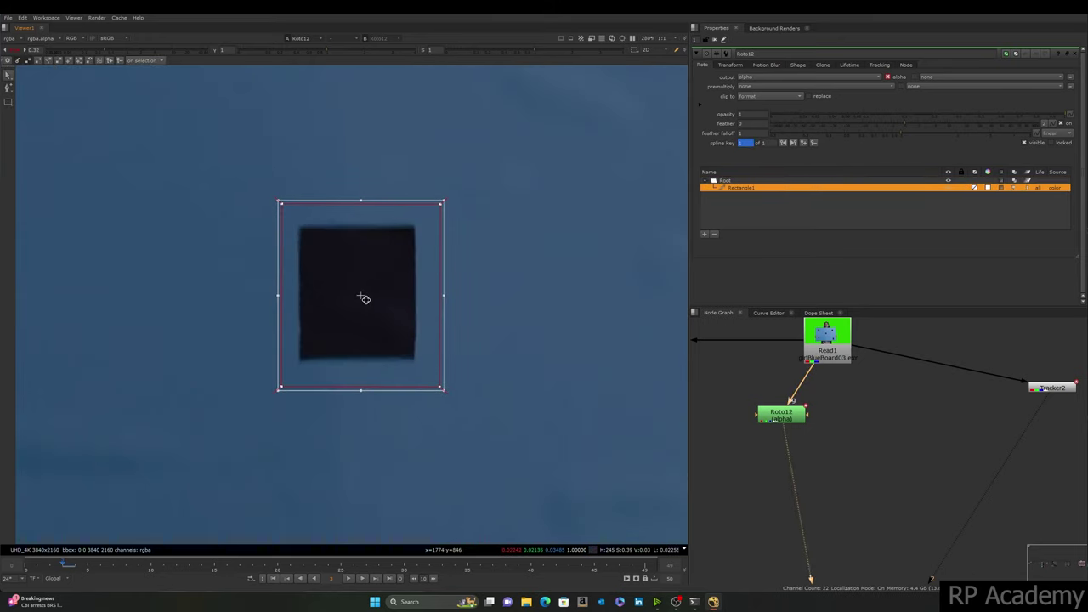
pyautogui.moveTo(362, 303); pyautogui.dragTo(354, 310)
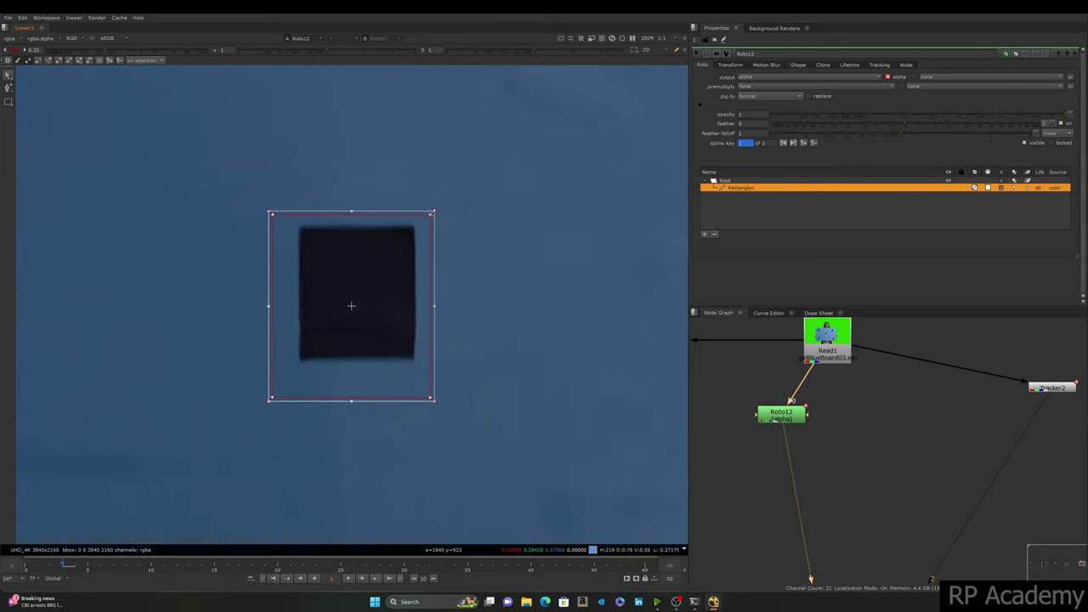
pyautogui.moveTo(273, 397); pyautogui.dragTo(290, 384)
pyautogui.moveTo(438, 210); pyautogui.dragTo(433, 210)
pyautogui.moveTo(391, 246); pyautogui.dragTo(389, 248)
pyautogui.moveTo(553, 136); pyautogui.dragTo(94, 471)
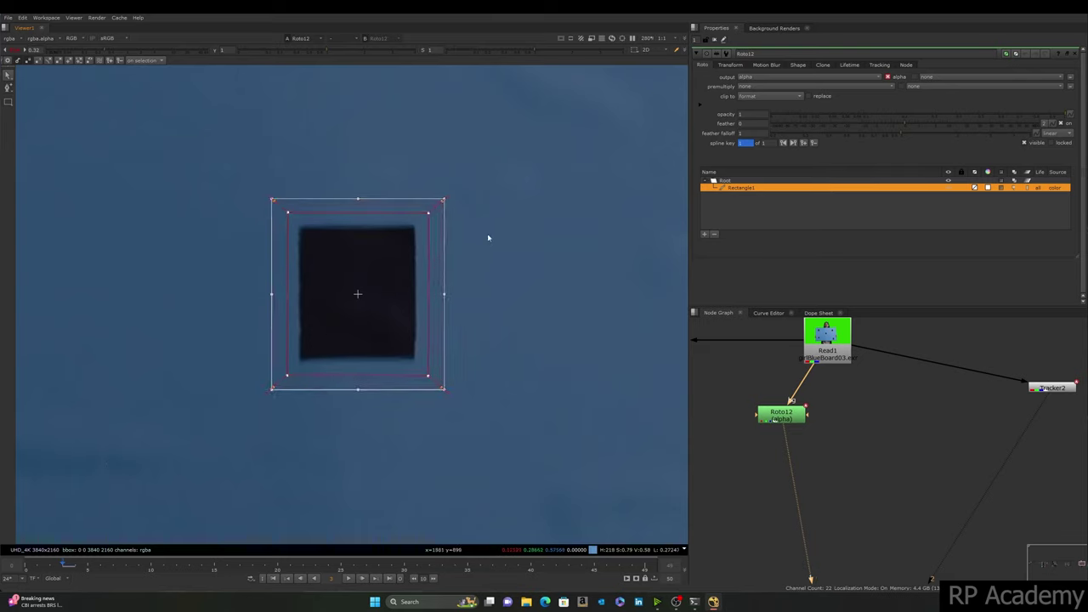
# Step: Play and scrub through the clip to check that the roto rectangle follows the centre marker
pyautogui.scroll(-3, 317, 234)
pyautogui.scroll(-2, 317, 234)
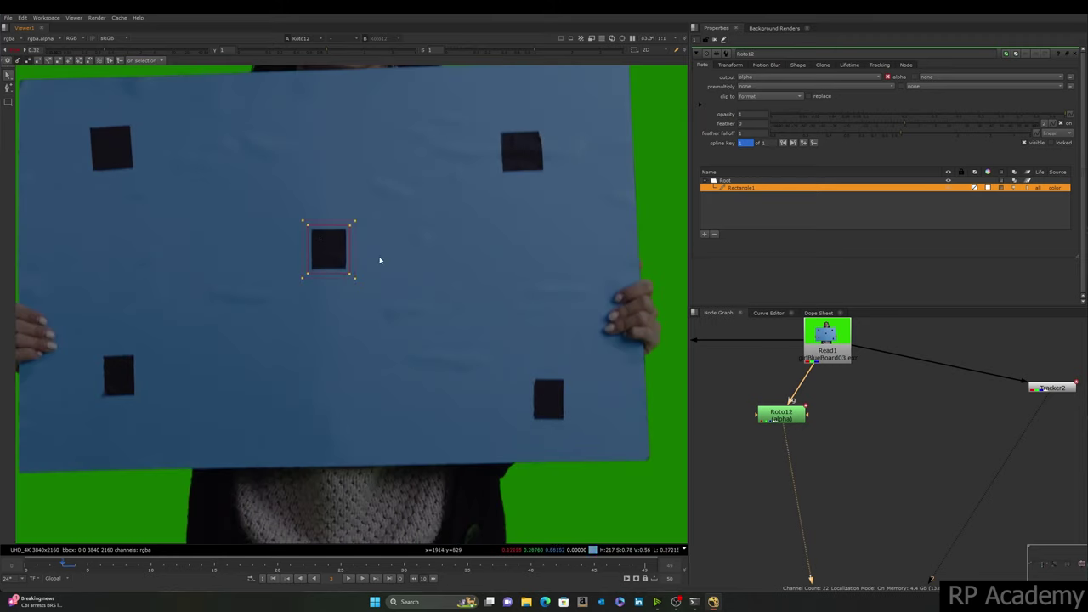
pyautogui.click(347, 578)
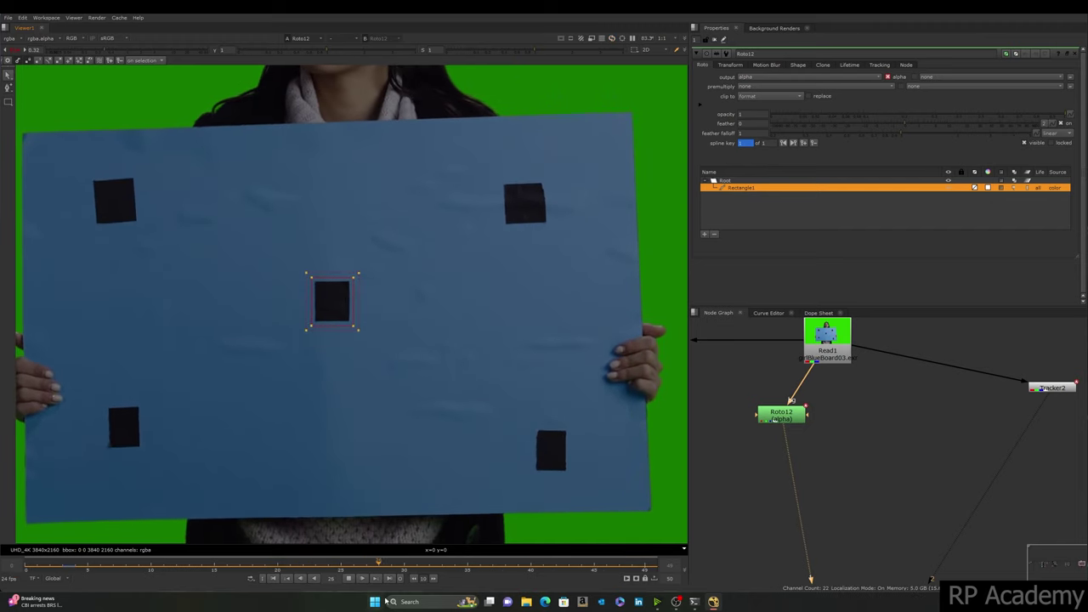
pyautogui.click(351, 579)
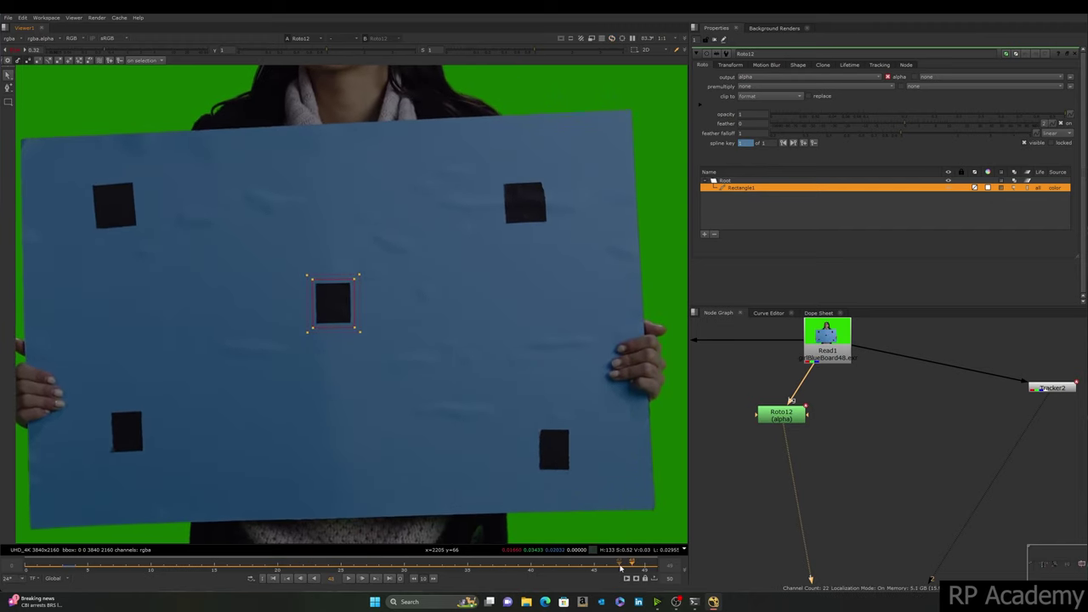
pyautogui.moveTo(648, 568); pyautogui.dragTo(87, 567)
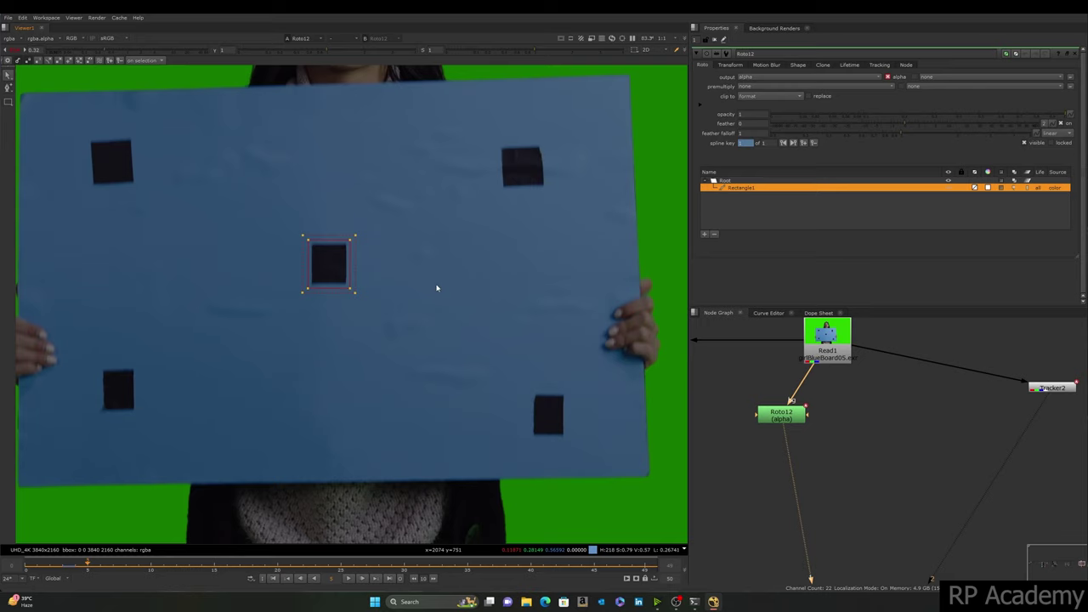
# Step: Move Roto12 aside in the node graph and disconnect its background input from Read1
pyautogui.moveTo(772, 422); pyautogui.dragTo(713, 421)
pyautogui.moveTo(794, 366); pyautogui.dragTo(751, 379)
pyautogui.click(827, 410)
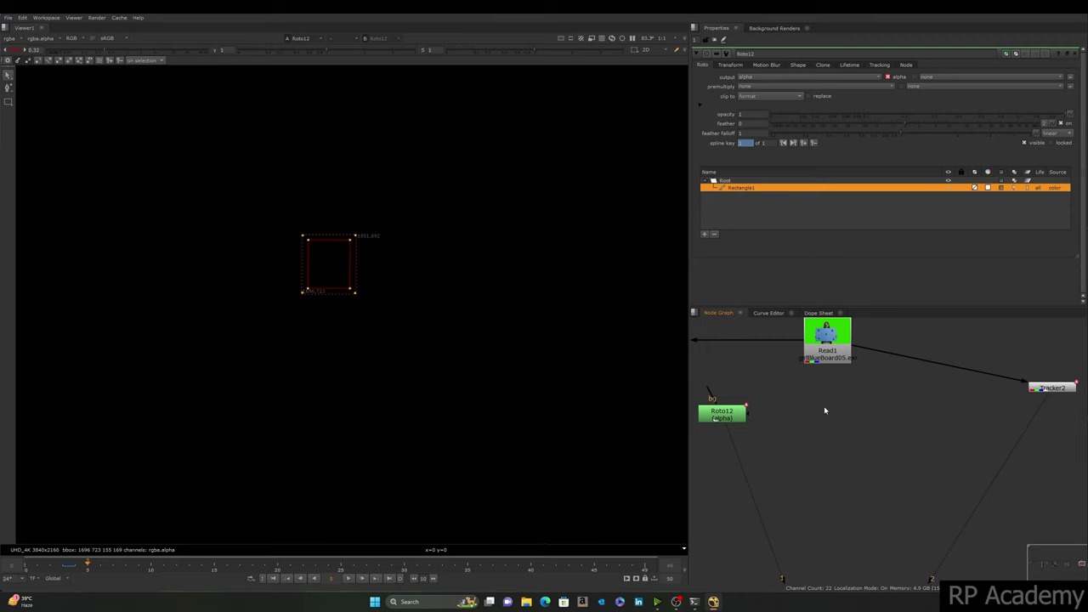
# Step: Add a TransformMasked node and connect its input to Read1, placing it directly below the footage
pyautogui.press('Tab')
pyautogui.write('transform')
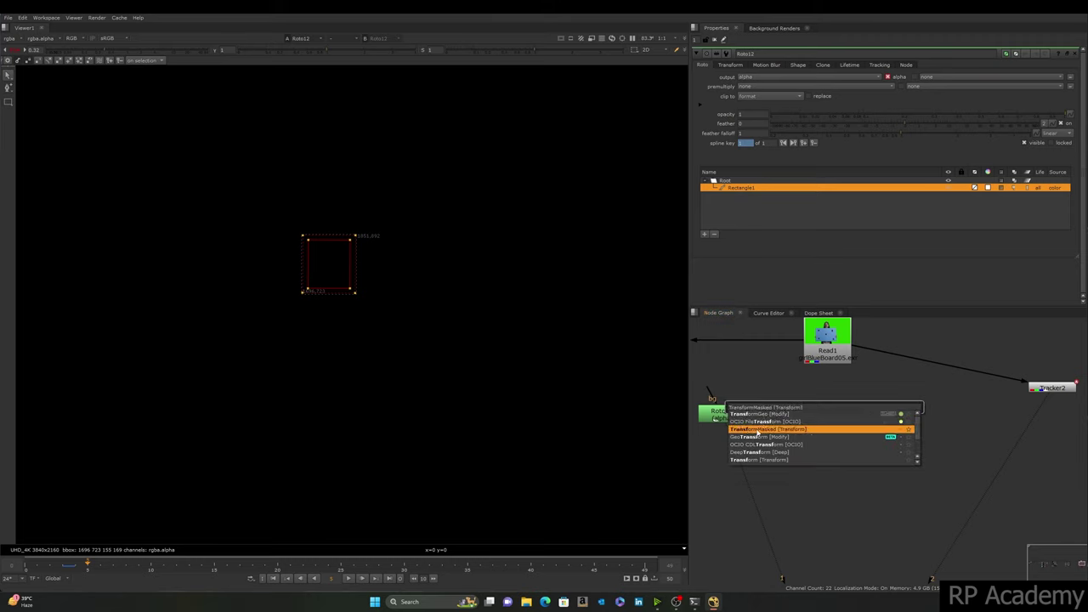
pyautogui.click(798, 431)
pyautogui.moveTo(825, 416); pyautogui.dragTo(837, 338)
pyautogui.moveTo(836, 427); pyautogui.dragTo(828, 426)
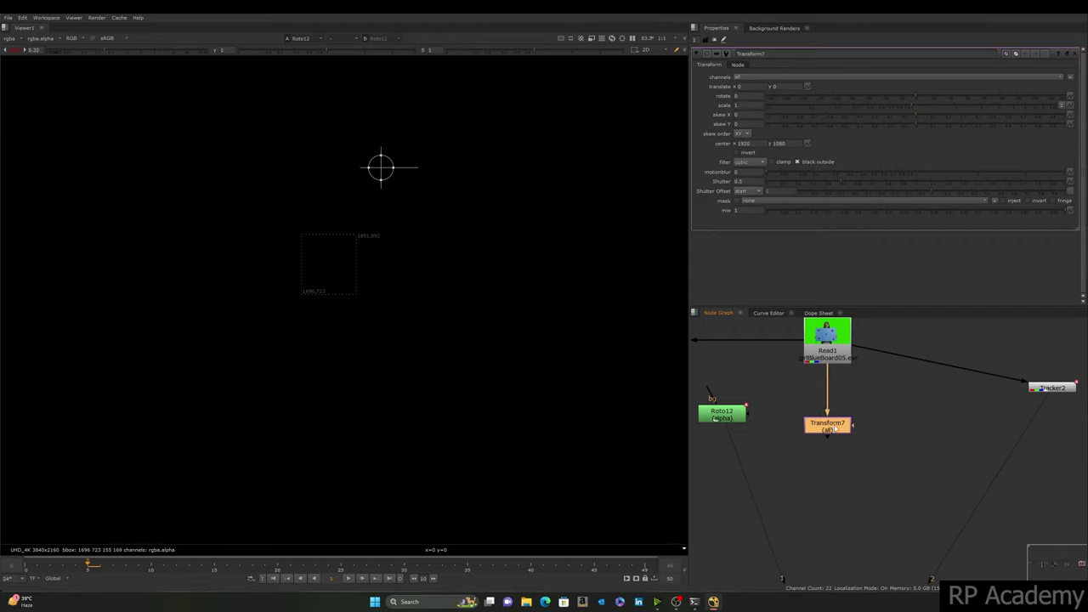
# Step: View the new Transform node's full-frame output, close the open property panels and play back the clip
pyautogui.moveTo(893, 381); pyautogui.dragTo(724, 493)
pyautogui.press('1')
pyautogui.scroll(-5, 415, 343)
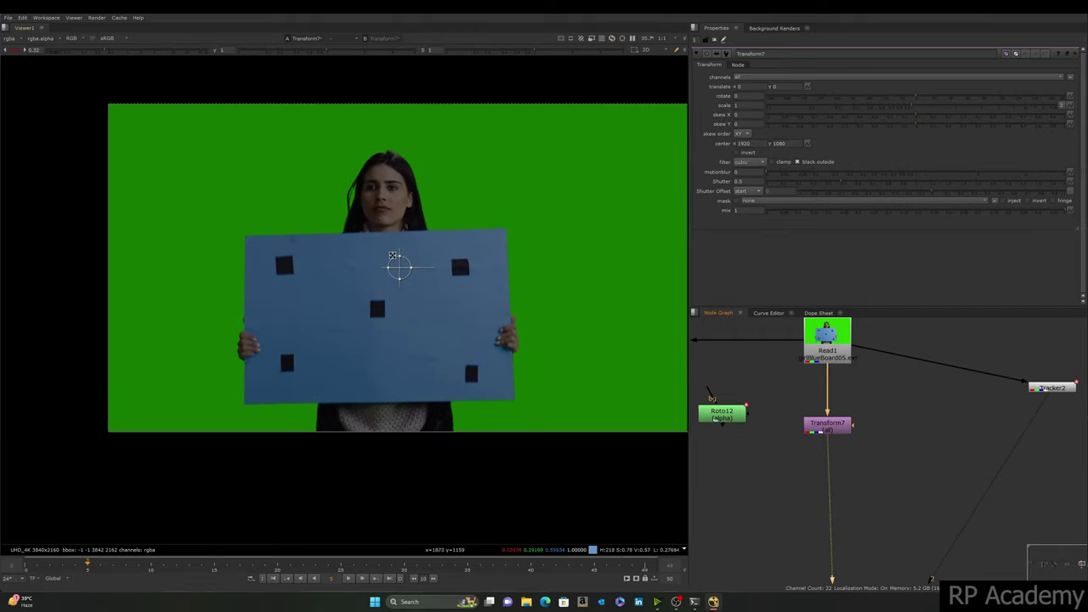
pyautogui.moveTo(430, 298); pyautogui.dragTo(443, 285, button='middle')
pyautogui.moveTo(538, 155); pyautogui.dragTo(394, 277)
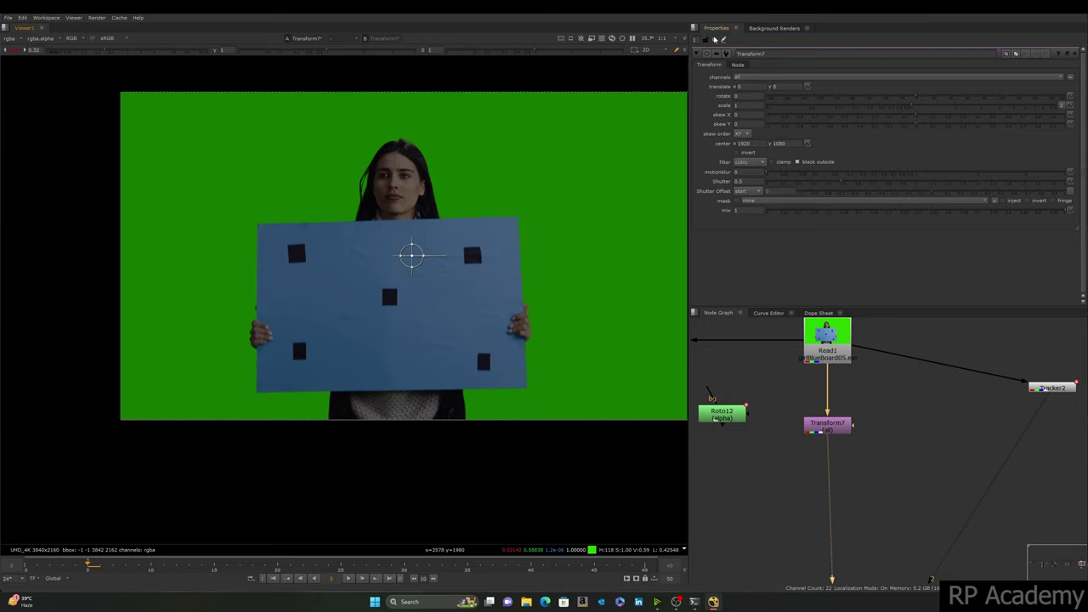
pyautogui.click(716, 40)
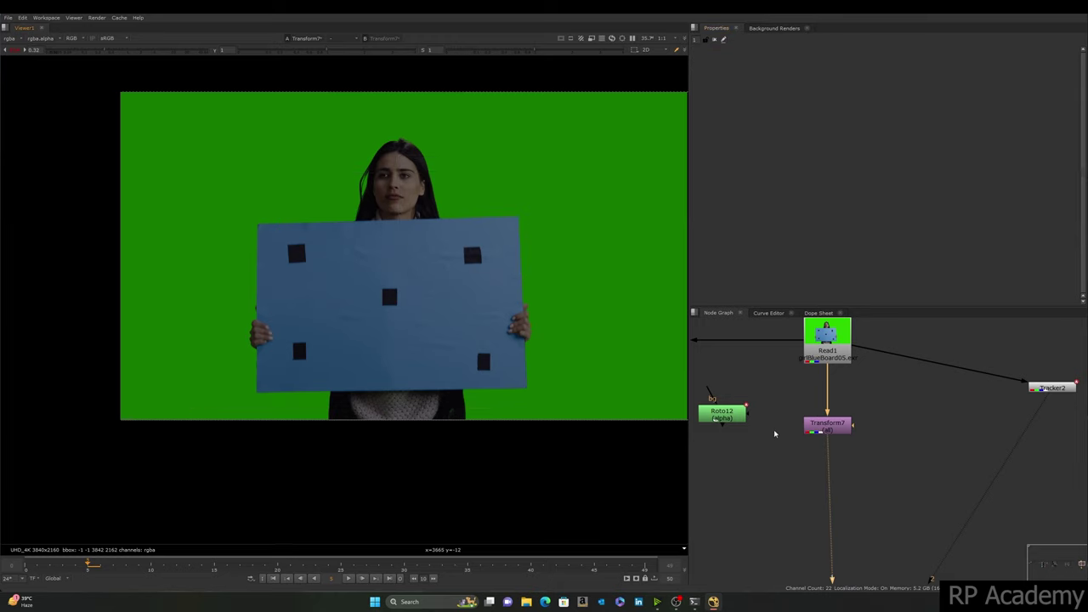
pyautogui.click(348, 578)
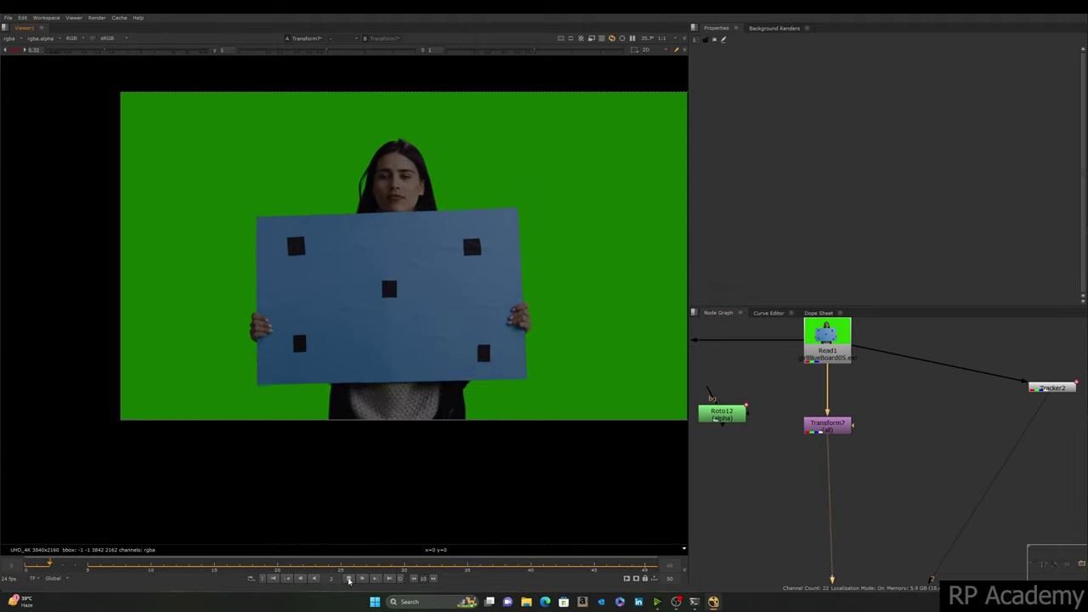
pyautogui.click(348, 581)
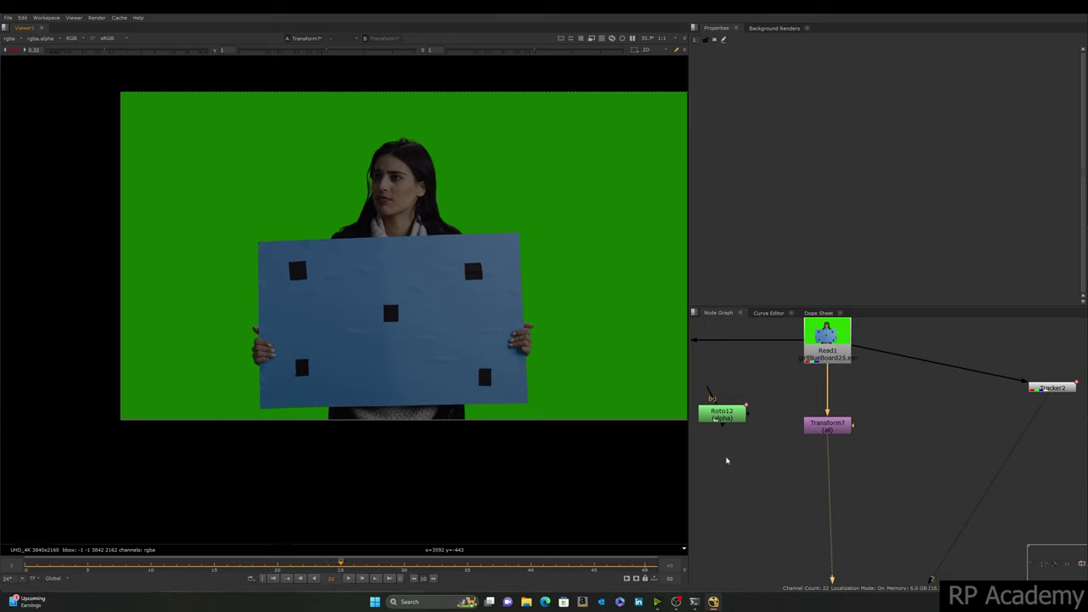
# Step: Connect the Transform node's mask input to Roto12 and open the Transform node's properties
pyautogui.click(834, 427)
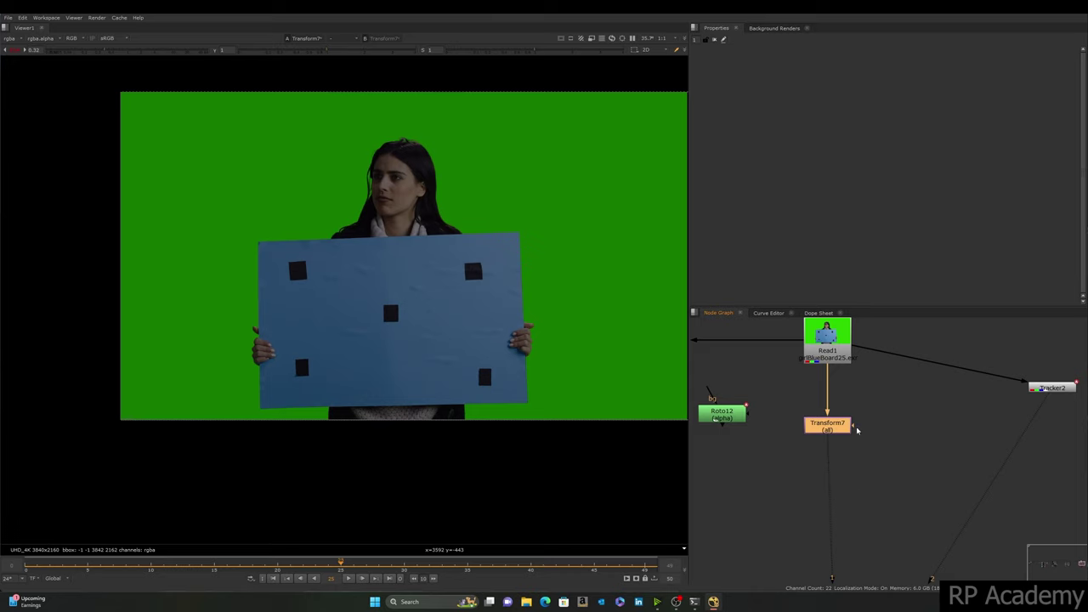
pyautogui.moveTo(854, 425); pyautogui.dragTo(940, 435)
pyautogui.moveTo(855, 426); pyautogui.dragTo(722, 430)
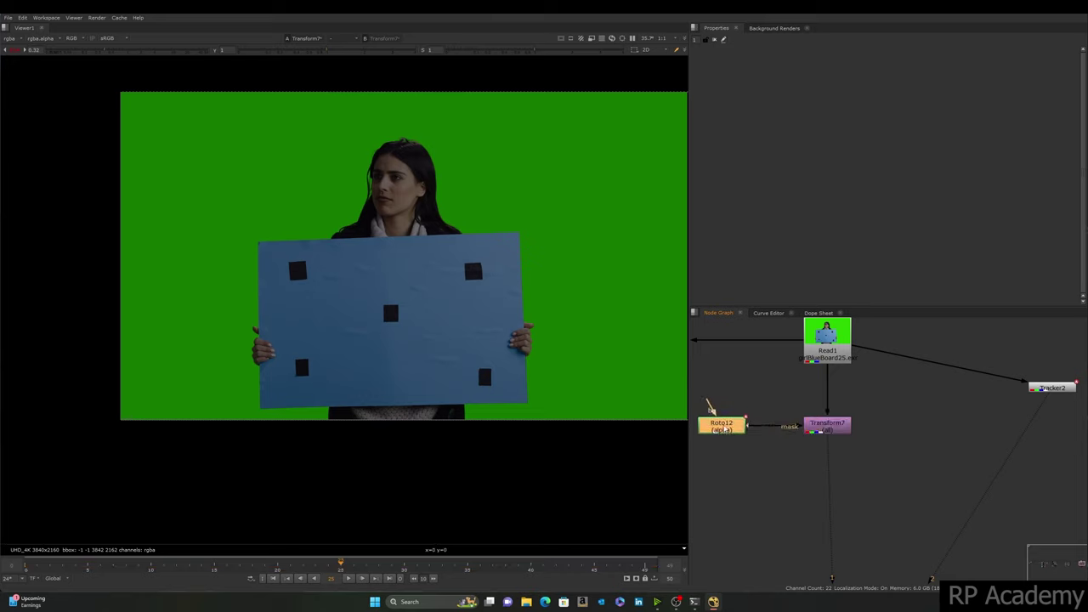
pyautogui.doubleClick(839, 424)
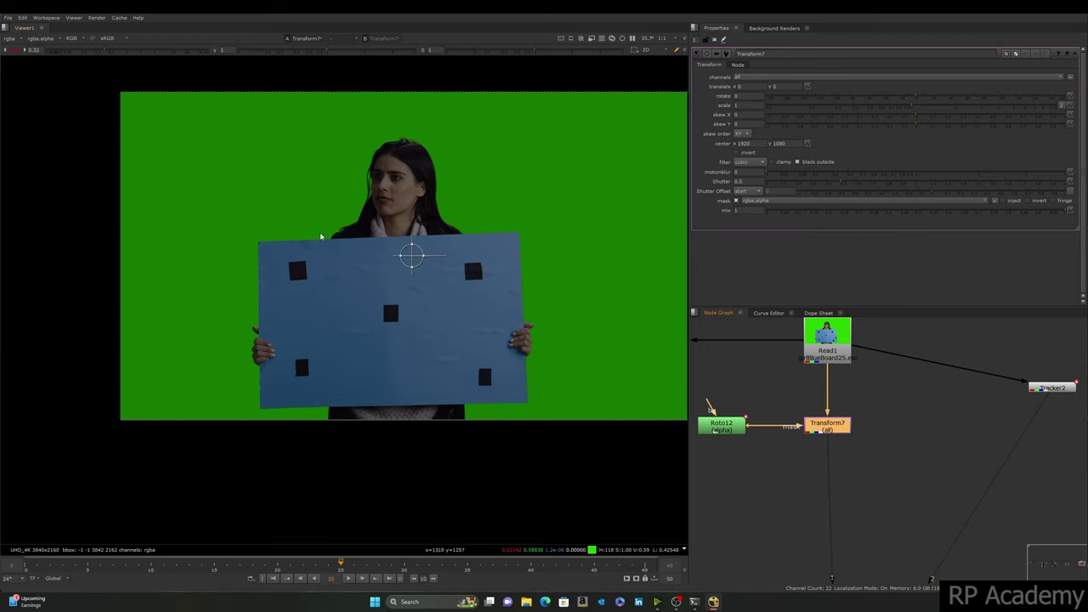
# Step: Move the Transform node's center pivot onto the board's middle marker and on to about 1274, 1090, beside the marker at the board's upper left
pyautogui.moveTo(387, 354); pyautogui.dragTo(428, 311, button='middle')
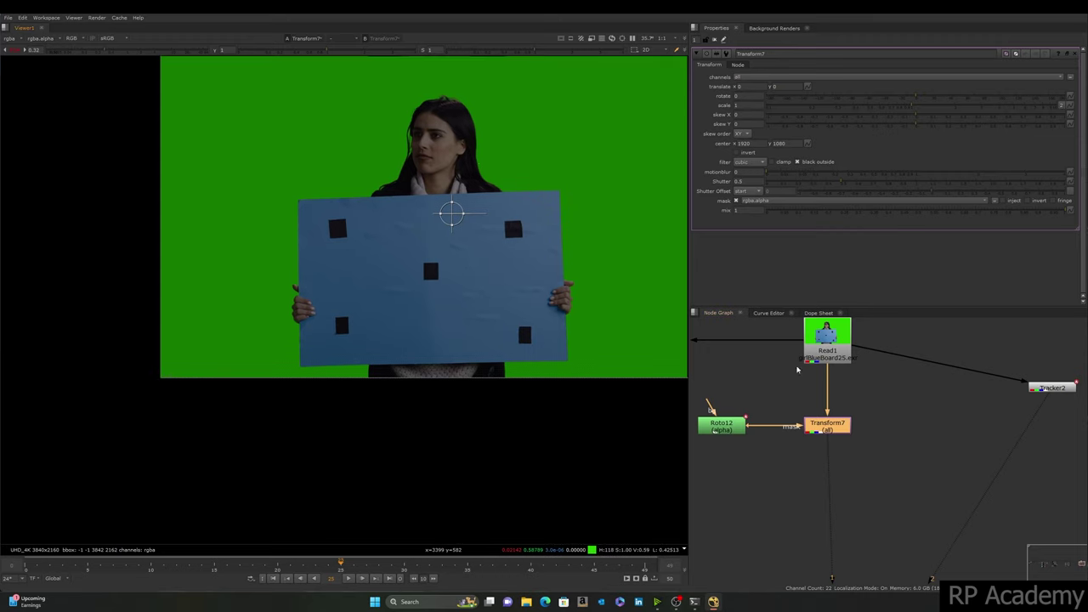
pyautogui.click(739, 428)
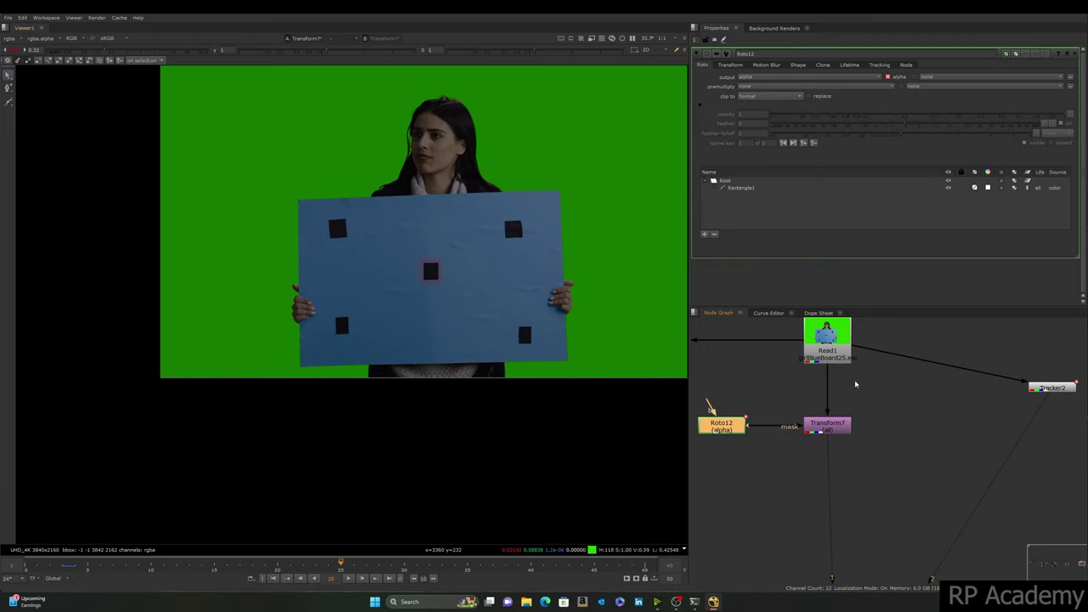
pyautogui.click(836, 433)
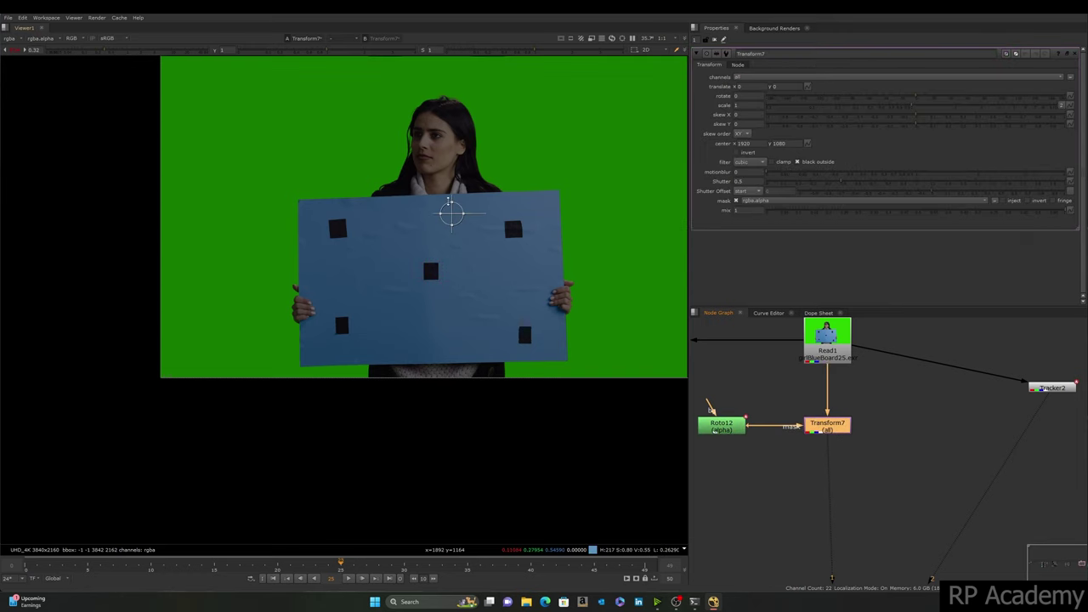
pyautogui.moveTo(451, 213)
pyautogui.keyDown('ctrl'); pyautogui.mouseDown()
pyautogui.moveTo(462, 274)
pyautogui.moveTo(358, 308)
pyautogui.moveTo(431, 271)
pyautogui.mouseUp(); pyautogui.keyUp('ctrl')
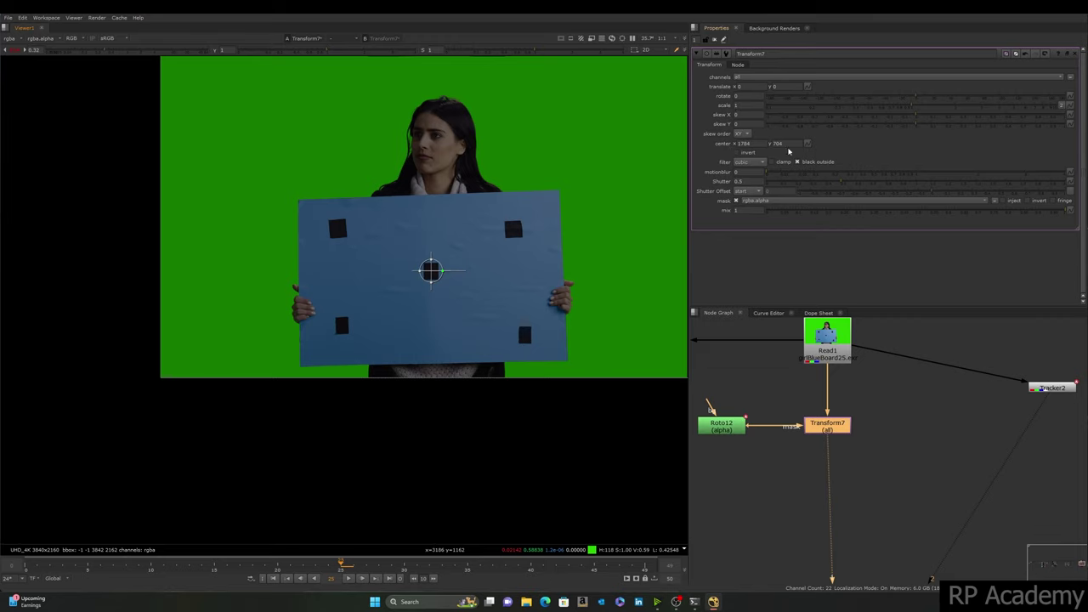
pyautogui.keyDown('ctrl'); pyautogui.moveTo(431, 270); pyautogui.dragTo(353, 212); pyautogui.keyUp('ctrl')
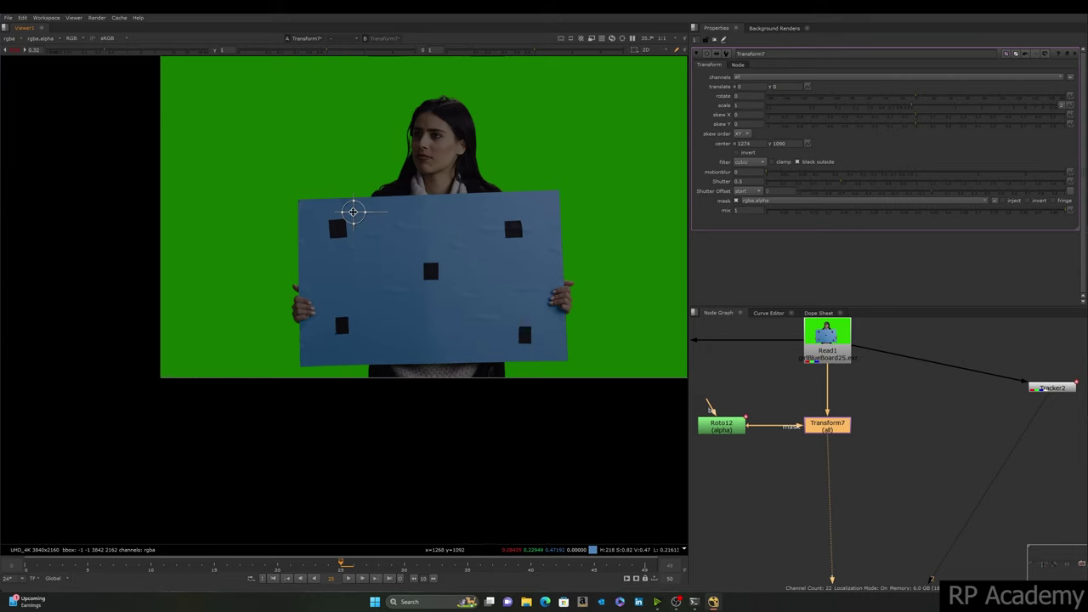
# Step: Undo a trial offset of the masked patch and place the Transform's center pivot beside the middle marker at about 1966, 696
pyautogui.keyDown('ctrl'); pyautogui.moveTo(354, 211); pyautogui.dragTo(401, 261); pyautogui.keyUp('ctrl')
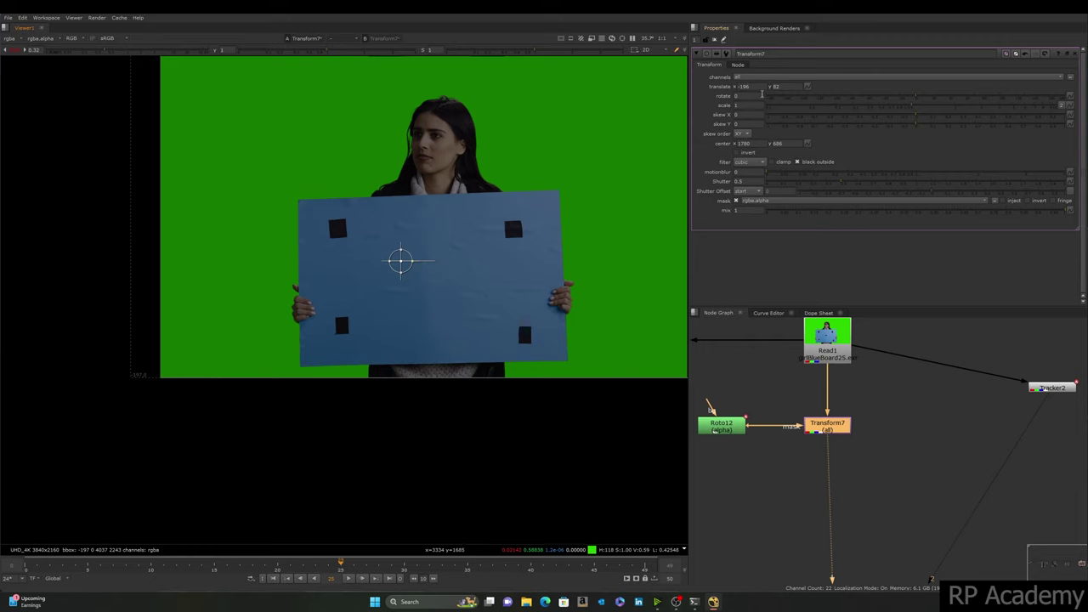
pyautogui.hotkey('ctrl', 'z')
pyautogui.moveTo(430, 272)
pyautogui.keyDown('ctrl'); pyautogui.mouseDown()
pyautogui.moveTo(446, 265)
pyautogui.moveTo(437, 273)
pyautogui.mouseUp(); pyautogui.keyUp('ctrl')
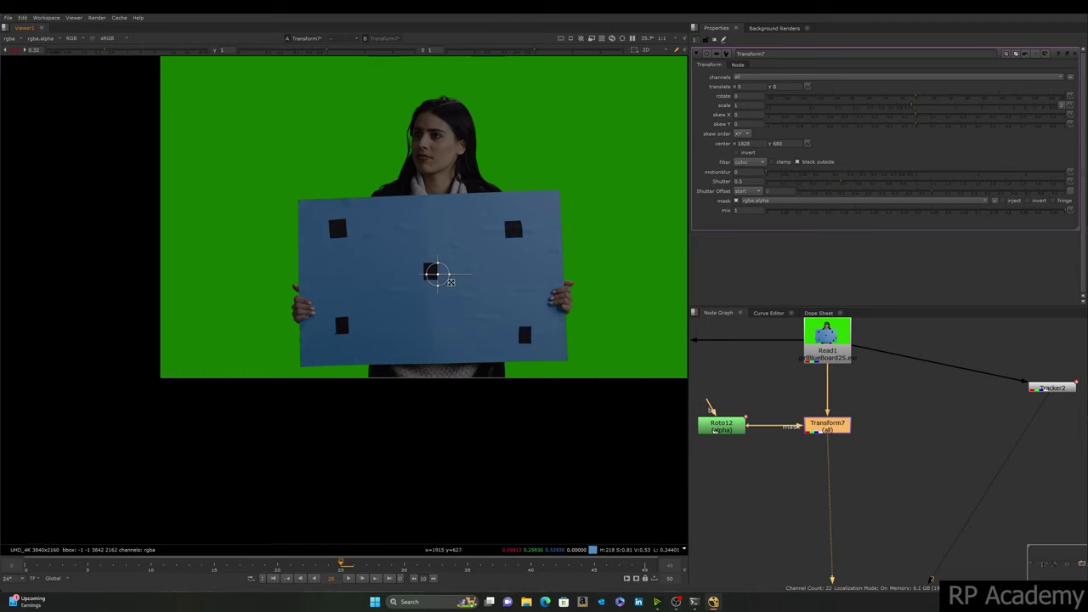
pyautogui.scroll(5, 434, 268)
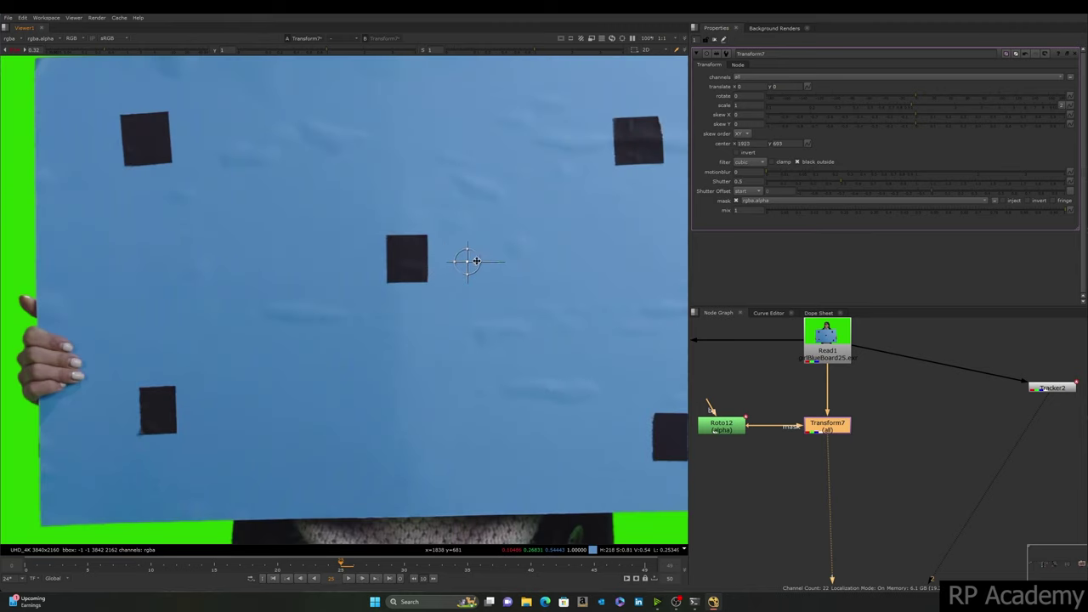
pyautogui.keyDown('ctrl'); pyautogui.moveTo(476, 261); pyautogui.dragTo(485, 260); pyautogui.keyUp('ctrl')
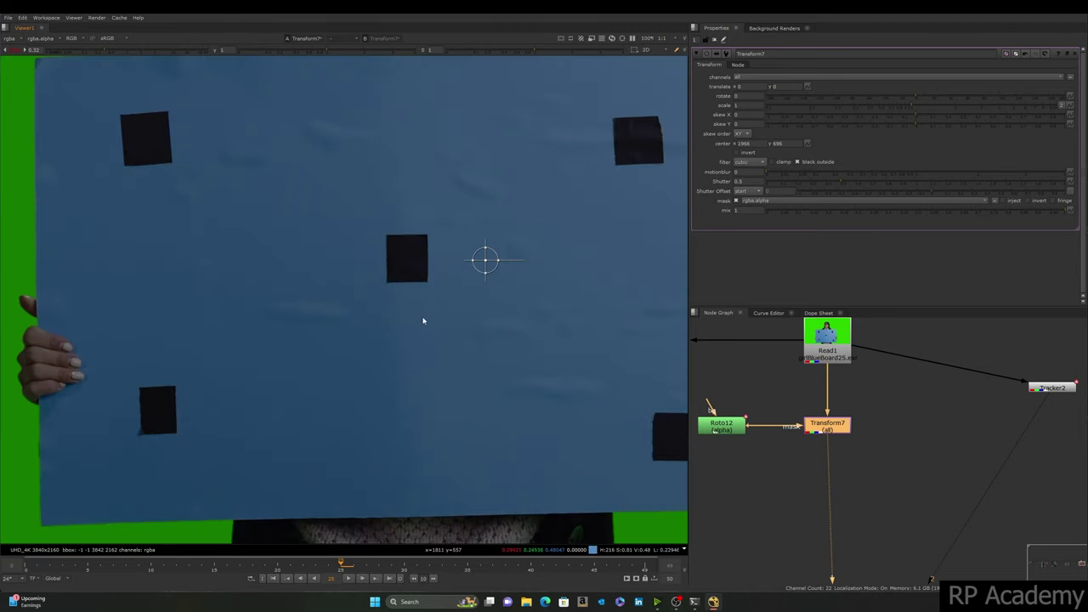
# Step: Display only the red channel of the Transform's output, framed closely on the board's middle marker
pyautogui.press('r')
pyautogui.scroll(1, 438, 288)
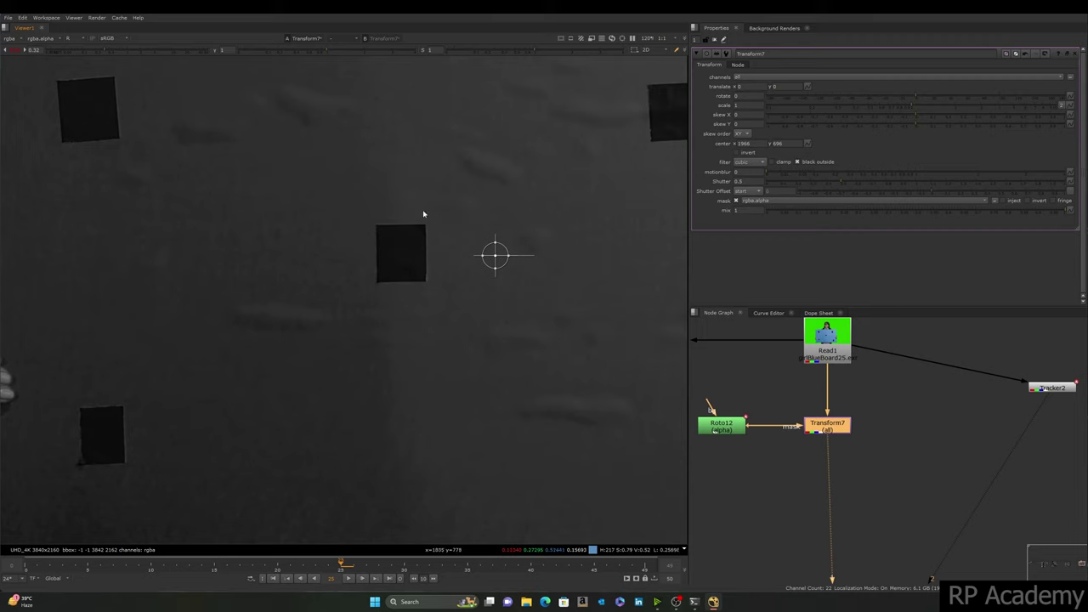
pyautogui.moveTo(403, 162); pyautogui.dragTo(639, 350)
pyautogui.moveTo(357, 171); pyautogui.dragTo(665, 346)
pyautogui.moveTo(423, 170); pyautogui.dragTo(614, 313)
# Step: Nudge the Transform vertically to a y translate of -150 so clean board surface covers the middle marker
pyautogui.press('KP_2')
pyautogui.press('KP_2')
pyautogui.press('KP_2')
pyautogui.press('KP_2')
pyautogui.press('KP_2')
pyautogui.press('KP_2')
pyautogui.press('KP_2')
pyautogui.press('KP_2')
pyautogui.press('KP_2')
pyautogui.press('KP_2')
pyautogui.press('KP_2')
pyautogui.press('KP_2')
pyautogui.press('KP_2')
pyautogui.press('KP_2')
pyautogui.press('KP_2')
pyautogui.press('Down')
pyautogui.press('Down')
pyautogui.press('Down')
pyautogui.press('Down')
pyautogui.press('Down')
pyautogui.press('Down')
pyautogui.press('Down')
pyautogui.press('Down')
pyautogui.press('Down')
pyautogui.press('Down')
pyautogui.press('Down')
pyautogui.press('Down')
pyautogui.press('Down')
pyautogui.press('Down')
pyautogui.press('Down')
pyautogui.press('Down')
pyautogui.press('Down')
pyautogui.press('Down')
pyautogui.press('Down')
pyautogui.press('Down')
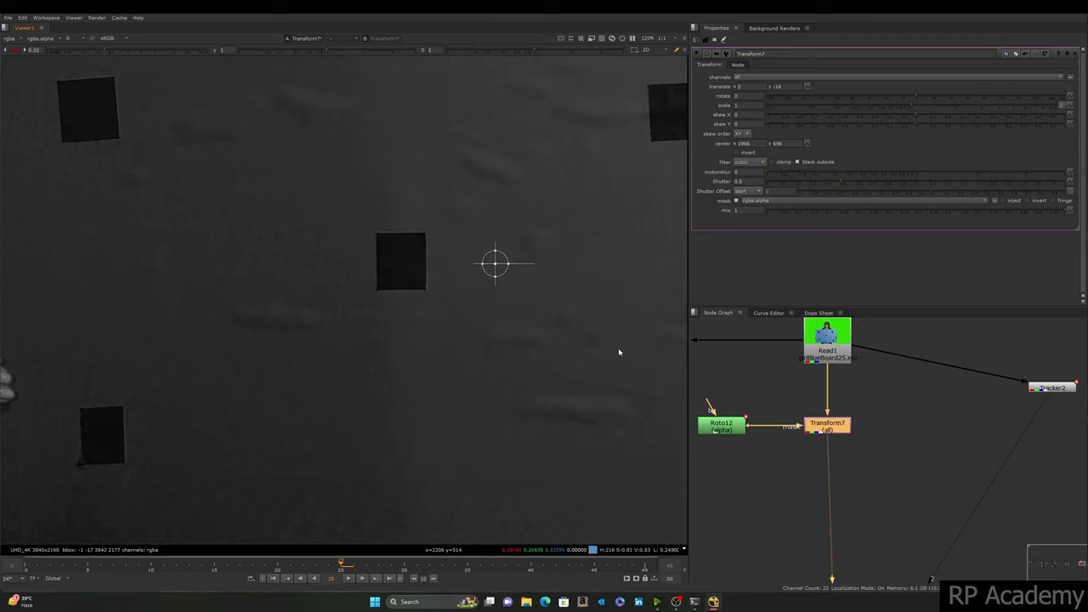
pyautogui.press('Down')
pyautogui.press('Down')
pyautogui.press('Down')
pyautogui.press('Down')
pyautogui.press('Down')
pyautogui.press('Down')
pyautogui.press('Down')
pyautogui.press('Down')
pyautogui.press('Down')
pyautogui.press('Down')
pyautogui.press('Down')
pyautogui.press('Down')
pyautogui.press('Down')
pyautogui.press('Down')
pyautogui.press('Down')
pyautogui.press('Down')
pyautogui.press('Down')
pyautogui.press('Down')
pyautogui.press('Down')
pyautogui.press('Down')
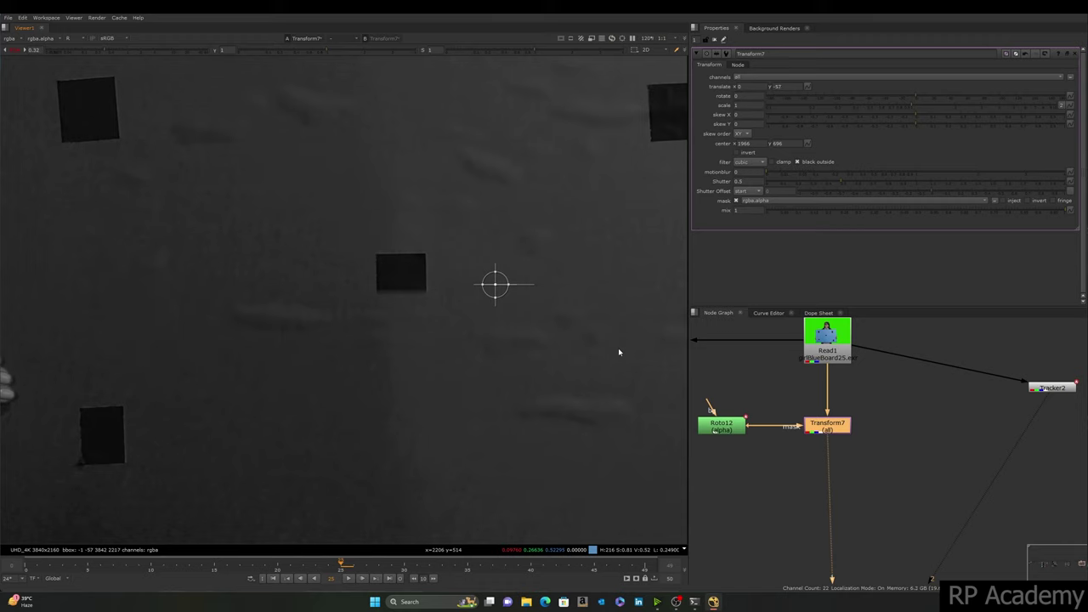
pyautogui.press('Down')
pyautogui.press('Down')
pyautogui.press('Down')
pyautogui.press('Down')
pyautogui.press('Down')
pyautogui.press('Down')
pyautogui.press('Down')
pyautogui.press('Down')
pyautogui.press('Down')
pyautogui.press('Down')
pyautogui.press('Down')
pyautogui.press('Down')
pyautogui.press('Down')
pyautogui.press('Down')
pyautogui.press('Down')
pyautogui.press('Down')
pyautogui.press('Down')
pyautogui.press('Down')
pyautogui.press('Down')
pyautogui.press('Down')
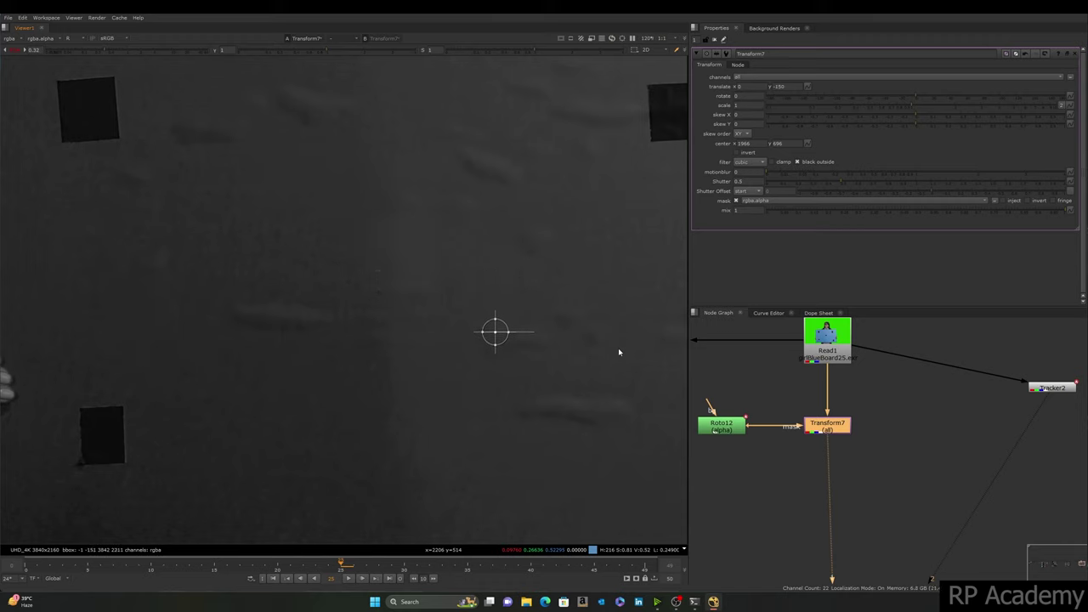
# Step: Open Roto12's properties, view the original Read1 footage and select the rectangle's points to examine the mask around the middle marker
pyautogui.doubleClick(721, 424)
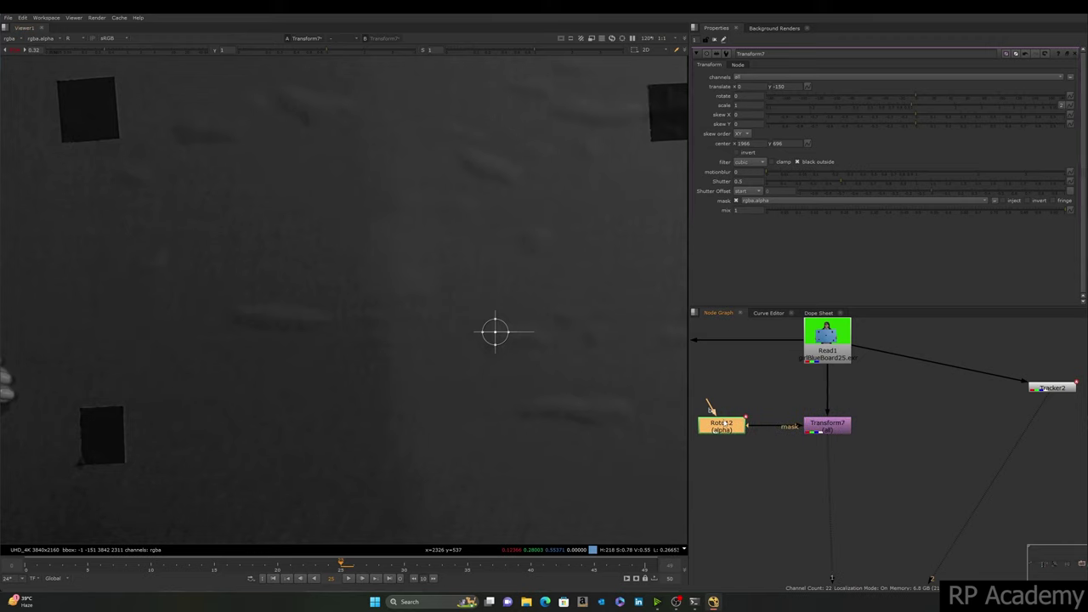
pyautogui.moveTo(366, 213); pyautogui.dragTo(428, 256)
pyautogui.click(827, 348)
pyautogui.press('1')
pyautogui.moveTo(335, 197); pyautogui.dragTo(481, 331)
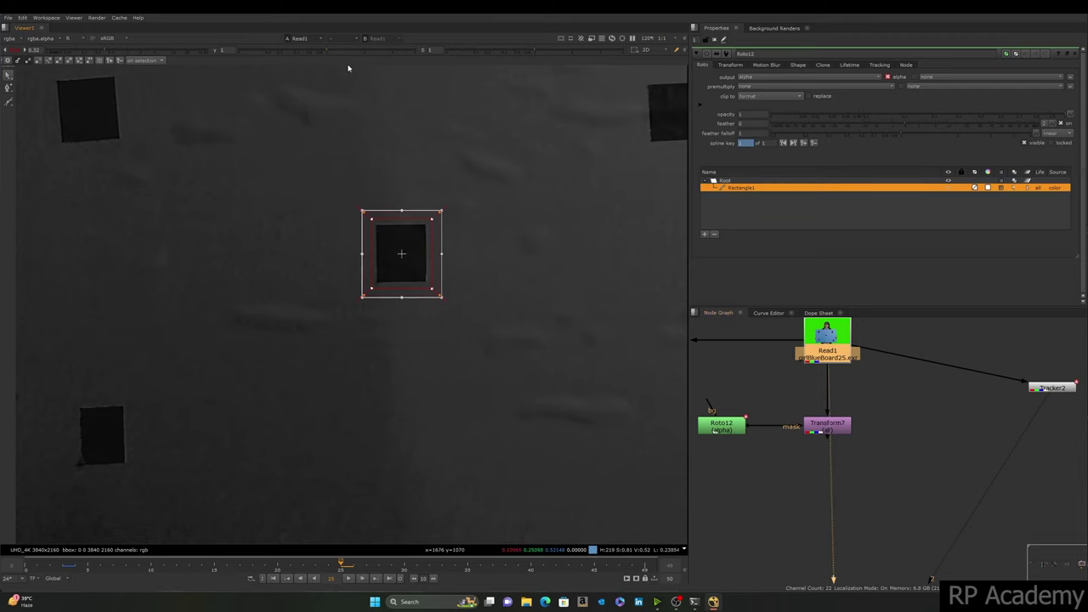
pyautogui.moveTo(351, 79); pyautogui.dragTo(344, 124, button='middle')
pyautogui.moveTo(322, 122); pyautogui.dragTo(448, 247)
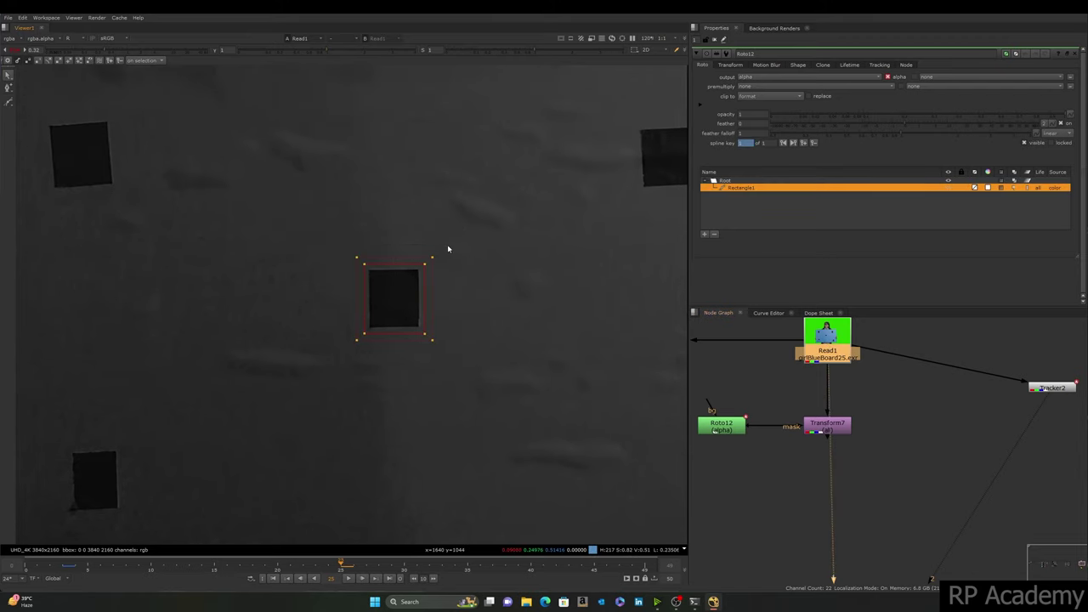
pyautogui.moveTo(340, 141); pyautogui.dragTo(404, 177)
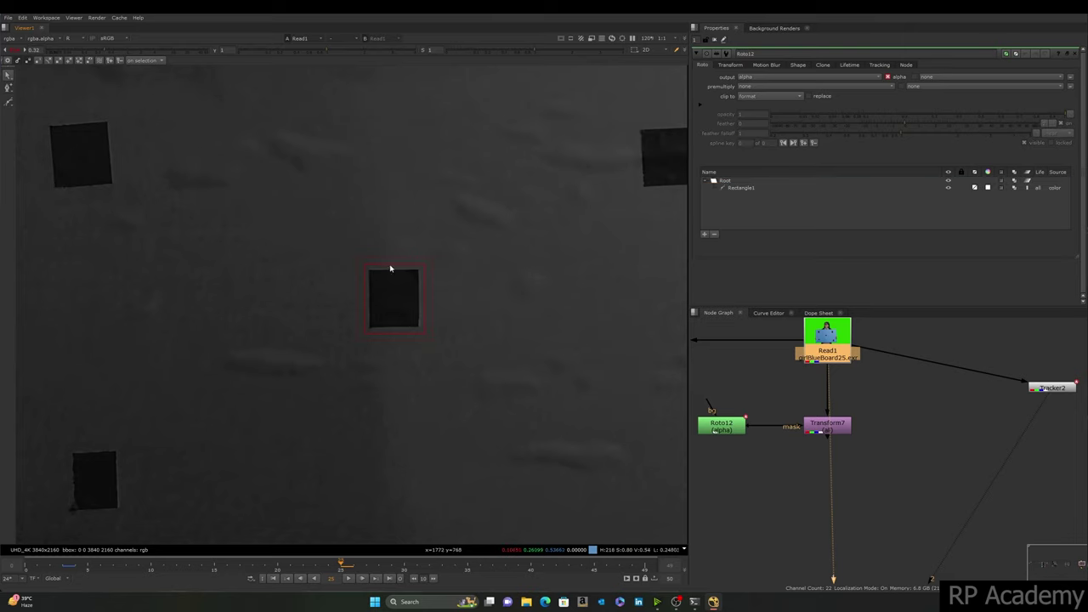
# Step: View the Transform's output and shift its image right and up to cover the middle marker with another part of the board
pyautogui.click(823, 422)
pyautogui.press('1')
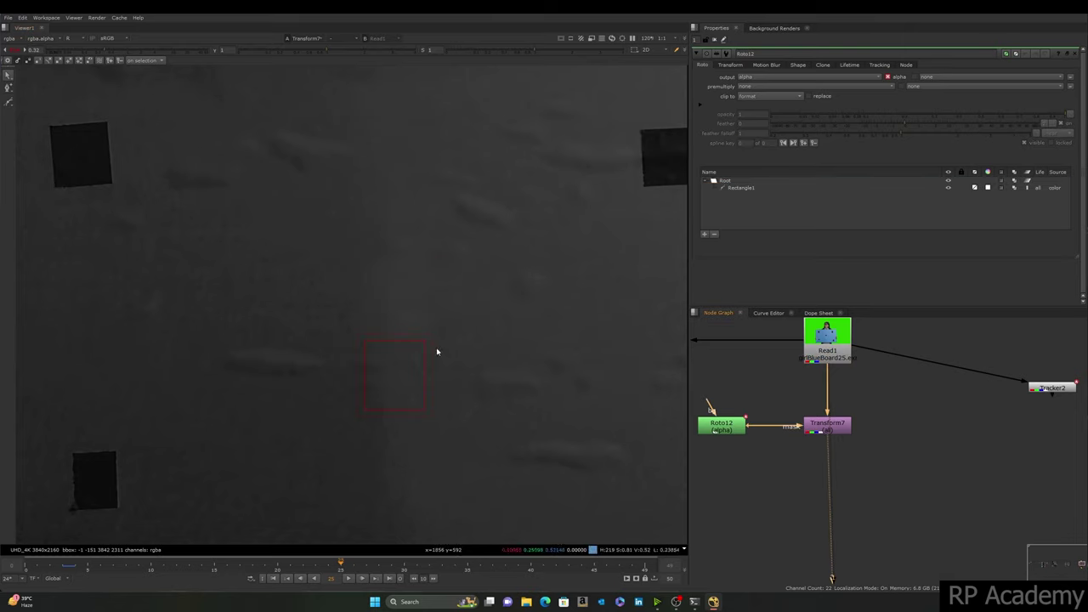
pyautogui.moveTo(464, 230); pyautogui.dragTo(395, 281)
pyautogui.doubleClick(823, 427)
pyautogui.moveTo(489, 374); pyautogui.dragTo(554, 353)
pyautogui.press('KP_8')
pyautogui.press('KP_8')
pyautogui.press('KP_8')
pyautogui.press('KP_8')
pyautogui.press('KP_8')
pyautogui.press('KP_8')
pyautogui.press('KP_8')
pyautogui.press('KP_8')
pyautogui.press('KP_8')
pyautogui.press('KP_8')
pyautogui.press('KP_8')
pyautogui.press('KP_8')
pyautogui.press('KP_8')
pyautogui.press('KP_8')
pyautogui.press('KP_8')
pyautogui.press('KP_8')
pyautogui.press('KP_8')
pyautogui.press('KP_8')
pyautogui.press('KP_8')
pyautogui.press('KP_8')
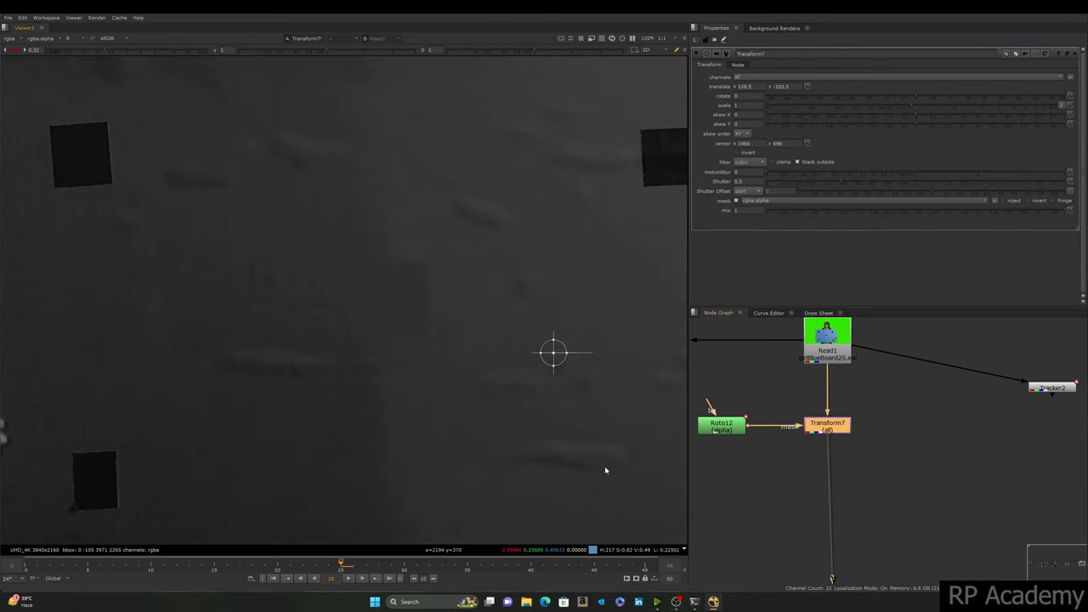
# Step: Nudge the Transform's image back left in small increments to try a patch closer to the middle marker
pyautogui.press('Left')
pyautogui.press('Left')
pyautogui.press('Left')
pyautogui.press('Left')
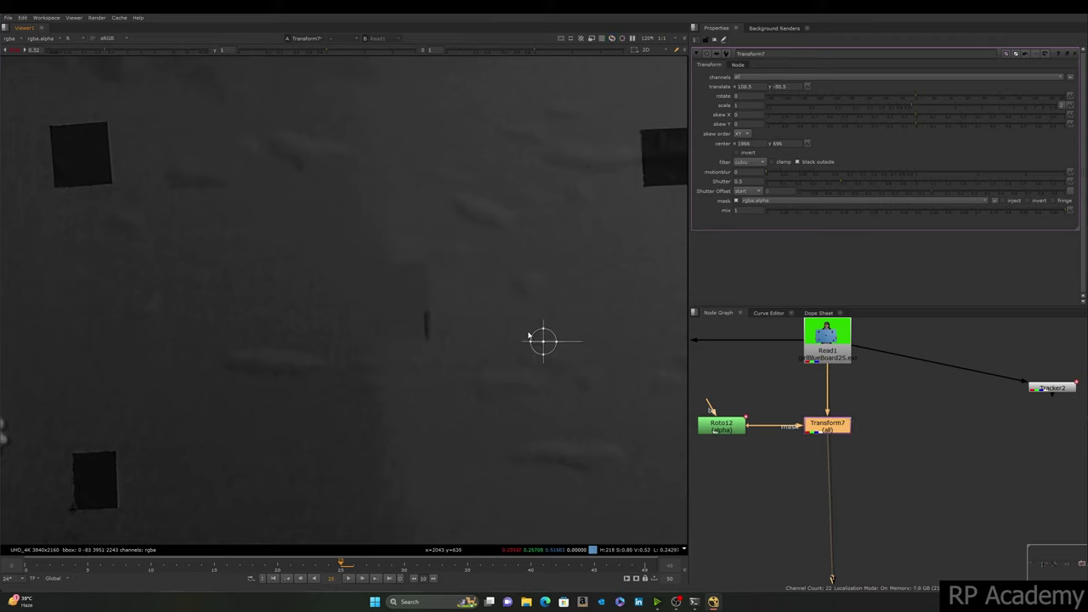
pyautogui.press('KP_4')
pyautogui.press('KP_4')
pyautogui.press('KP_4')
pyautogui.press('KP_4')
pyautogui.press('KP_4')
pyautogui.press('KP_4')
pyautogui.press('KP_4')
pyautogui.press('KP_4')
pyautogui.press('KP_4')
pyautogui.press('KP_4')
pyautogui.press('KP_4')
pyautogui.moveTo(528, 332); pyautogui.dragTo(521, 330)
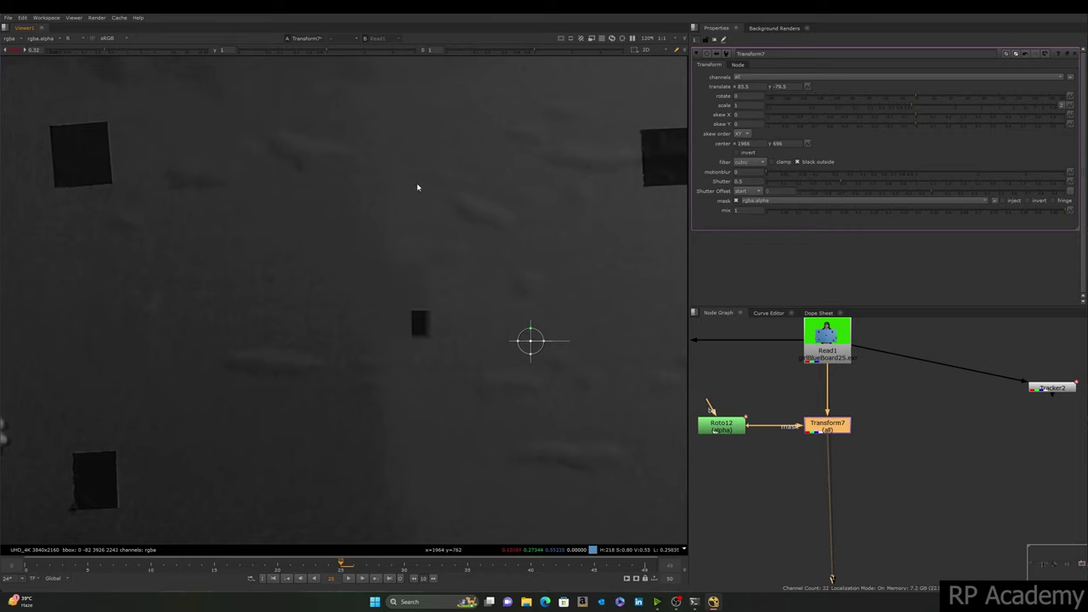
# Step: Reset the Transform's translate x and y to 0
pyautogui.moveTo(765, 88); pyautogui.dragTo(651, 81)
pyautogui.write('0')
pyautogui.click(792, 86)
pyautogui.moveTo(792, 85); pyautogui.dragTo(680, 90)
pyautogui.write('-1')
pyautogui.press('Return')
pyautogui.moveTo(258, 142); pyautogui.dragTo(632, 397)
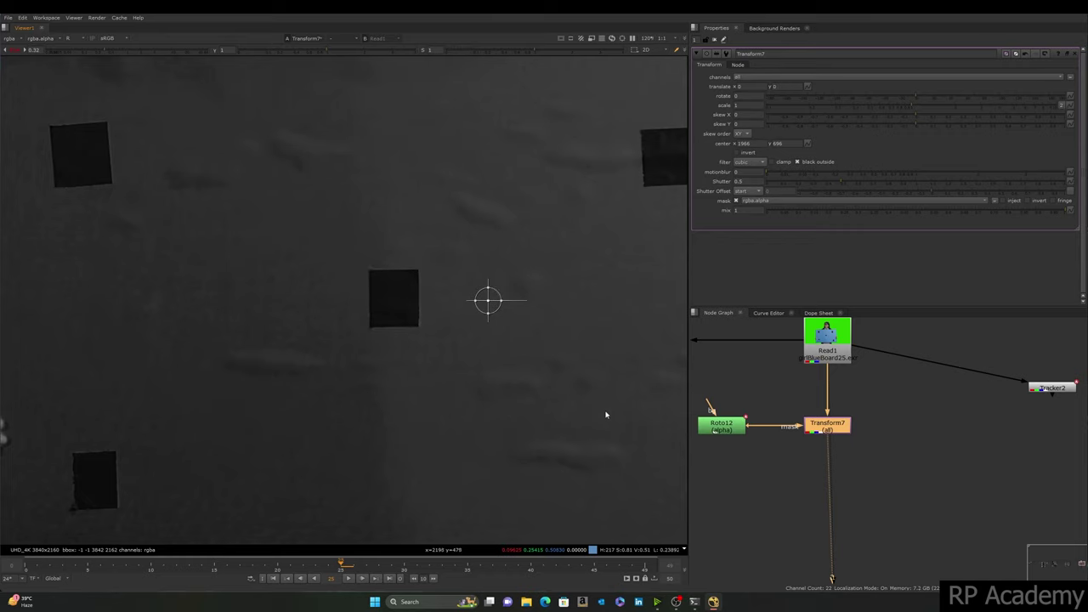
# Step: Shift Transform7's image straight down to a translate y of about -157 so clean board texture covers the middle marker
pyautogui.press('Down')
pyautogui.press('Down')
pyautogui.press('Down')
pyautogui.press('Down')
pyautogui.press('Down')
pyautogui.press('Down')
pyautogui.press('Down')
pyautogui.press('Down')
pyautogui.press('Down')
pyautogui.press('Down')
pyautogui.press('Down')
pyautogui.press('Down')
pyautogui.press('Down')
pyautogui.press('Down')
pyautogui.press('Down')
pyautogui.press('Down')
pyautogui.press('Down')
pyautogui.press('Down')
pyautogui.press('Down')
pyautogui.press('Down')
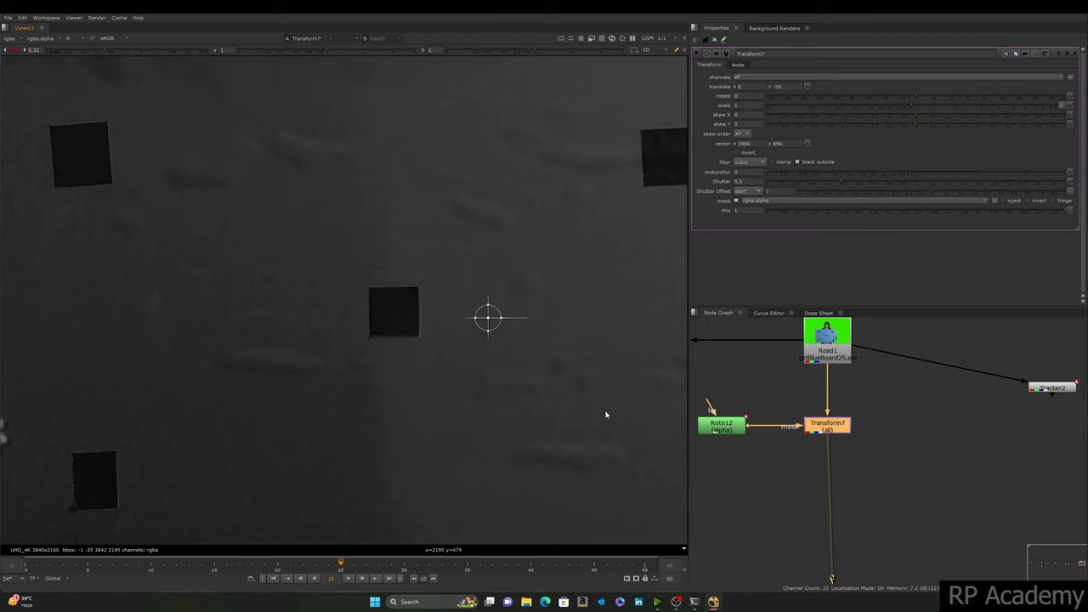
pyautogui.press('Down')
pyautogui.press('Down')
pyautogui.press('Down')
pyautogui.press('Down')
pyautogui.press('Down')
pyautogui.press('Down')
pyautogui.press('Down')
pyautogui.press('Down')
pyautogui.press('Down')
pyautogui.press('Down')
pyautogui.press('Down')
pyautogui.press('Down')
pyautogui.press('Down')
pyautogui.press('Down')
pyautogui.press('Down')
pyautogui.press('Down')
pyautogui.press('Down')
pyautogui.press('Down')
pyautogui.press('Down')
pyautogui.press('Down')
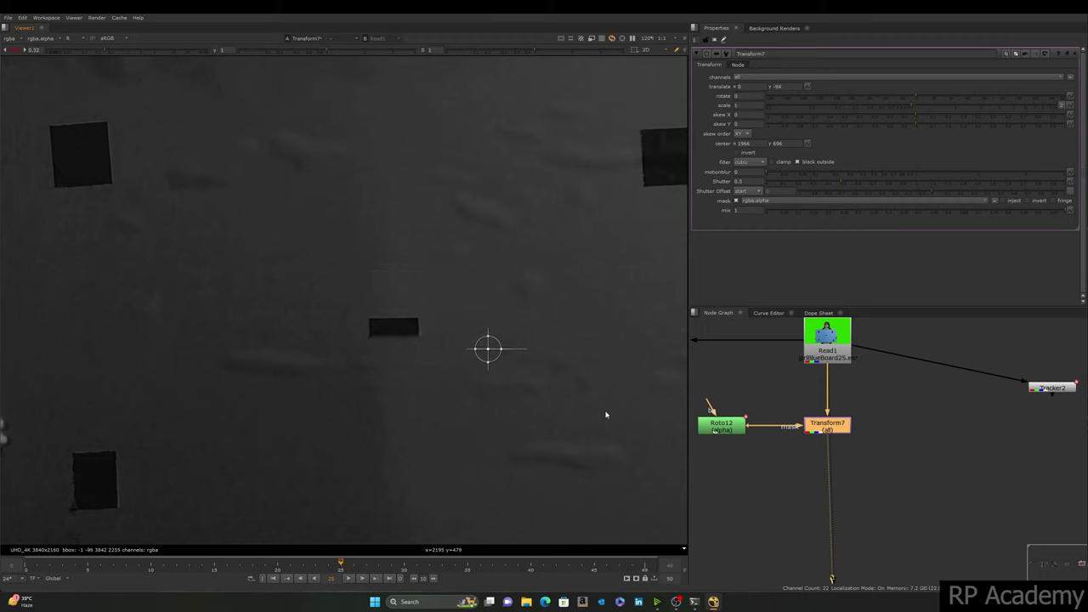
pyautogui.press('Down')
pyautogui.press('Down')
pyautogui.press('Down')
pyautogui.press('Down')
pyautogui.press('Down')
pyautogui.press('Down')
pyautogui.press('Down')
pyautogui.press('Down')
pyautogui.press('Down')
pyautogui.press('Down')
pyautogui.press('Down')
pyautogui.press('Down')
pyautogui.press('Down')
pyautogui.press('Down')
pyautogui.press('Down')
pyautogui.press('Down')
pyautogui.press('Down')
pyautogui.press('Down')
pyautogui.press('Down')
pyautogui.press('Down')
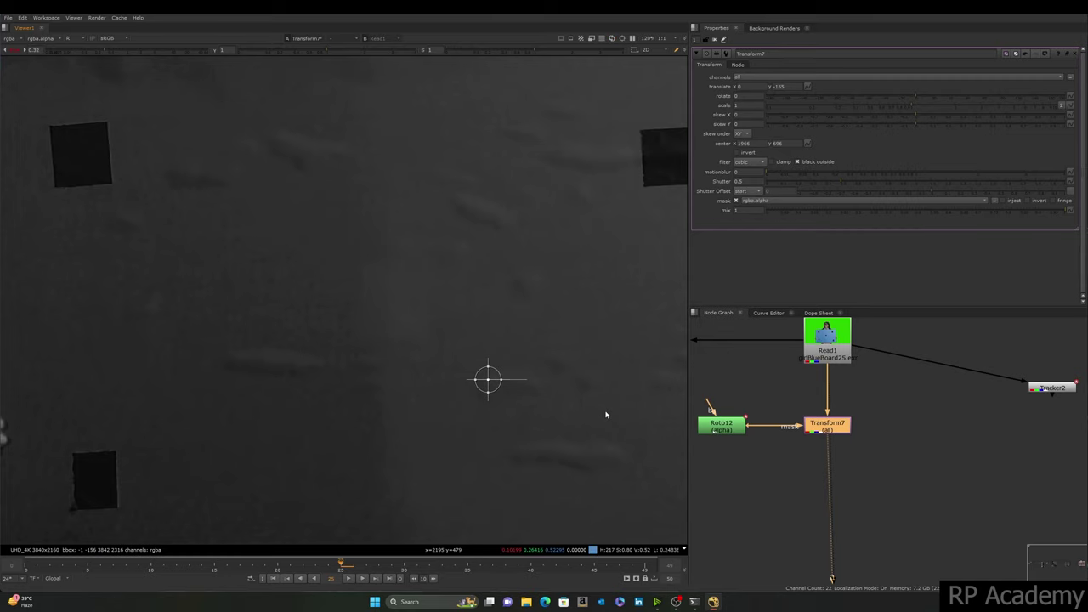
pyautogui.moveTo(306, 254); pyautogui.dragTo(238, 227, button='middle')
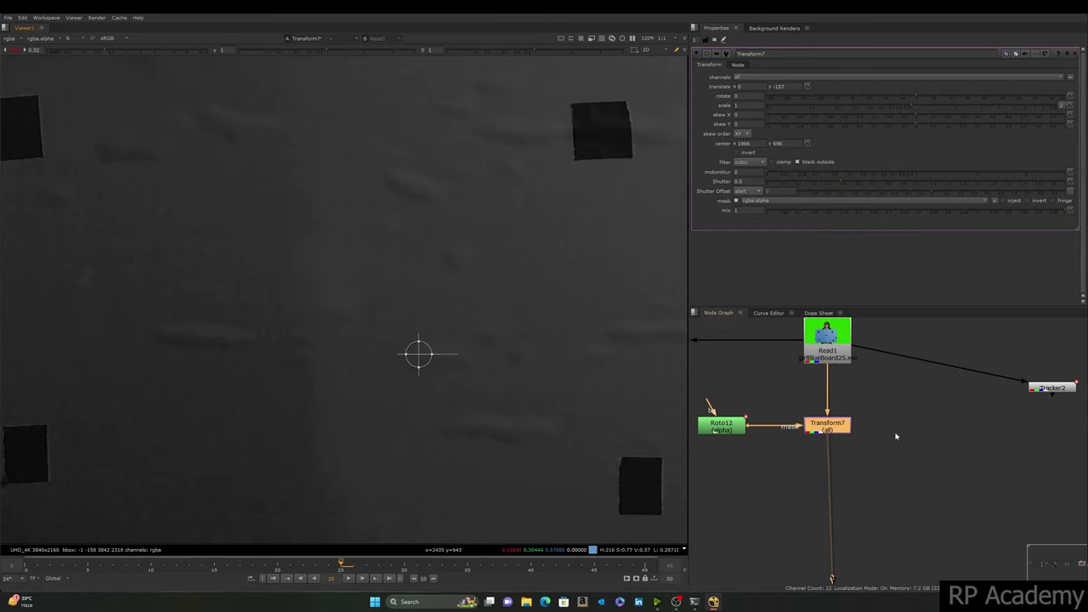
# Step: Add a Grade node below Transform7, test its gamma, and connect its mask input to Roto12
pyautogui.moveTo(844, 426); pyautogui.dragTo(828, 427)
pyautogui.click(777, 486)
pyautogui.press('g')
pyautogui.moveTo(773, 482); pyautogui.dragTo(832, 465)
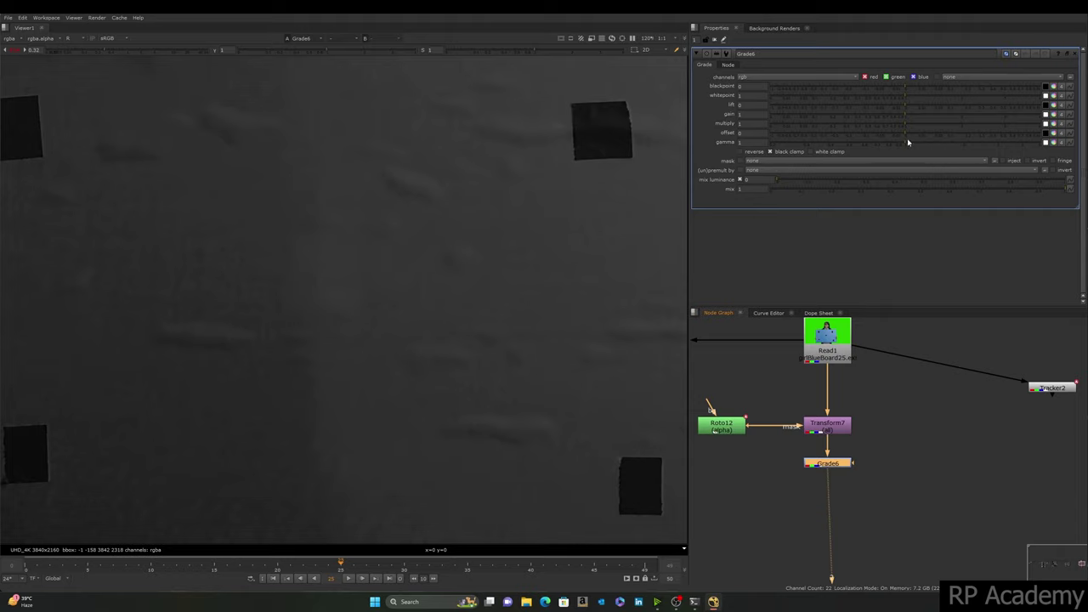
pyautogui.moveTo(899, 140); pyautogui.dragTo(867, 150)
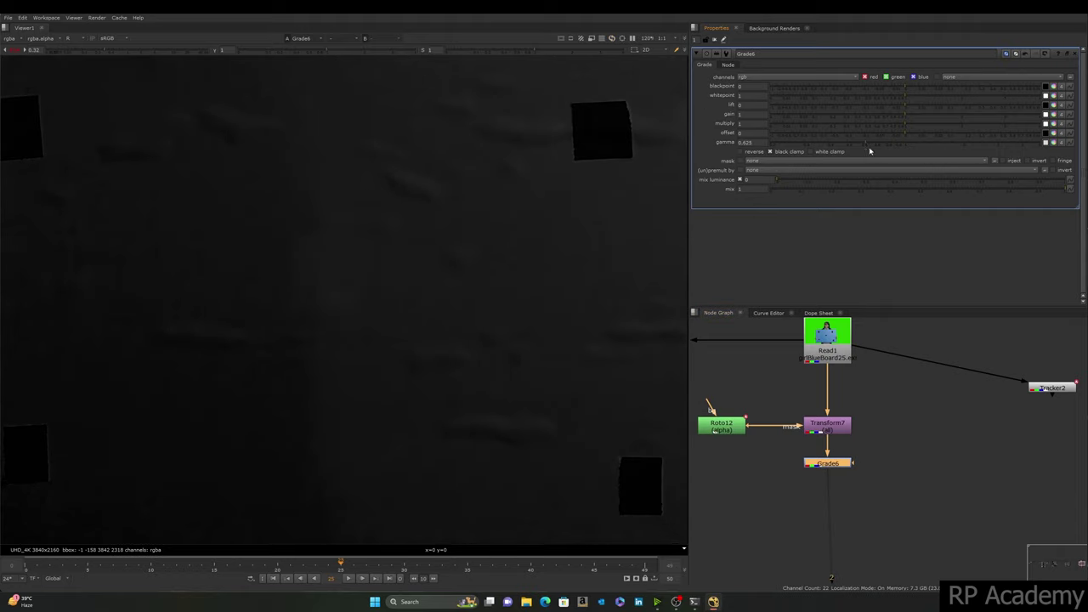
pyautogui.hotkey('ctrl', 'z')
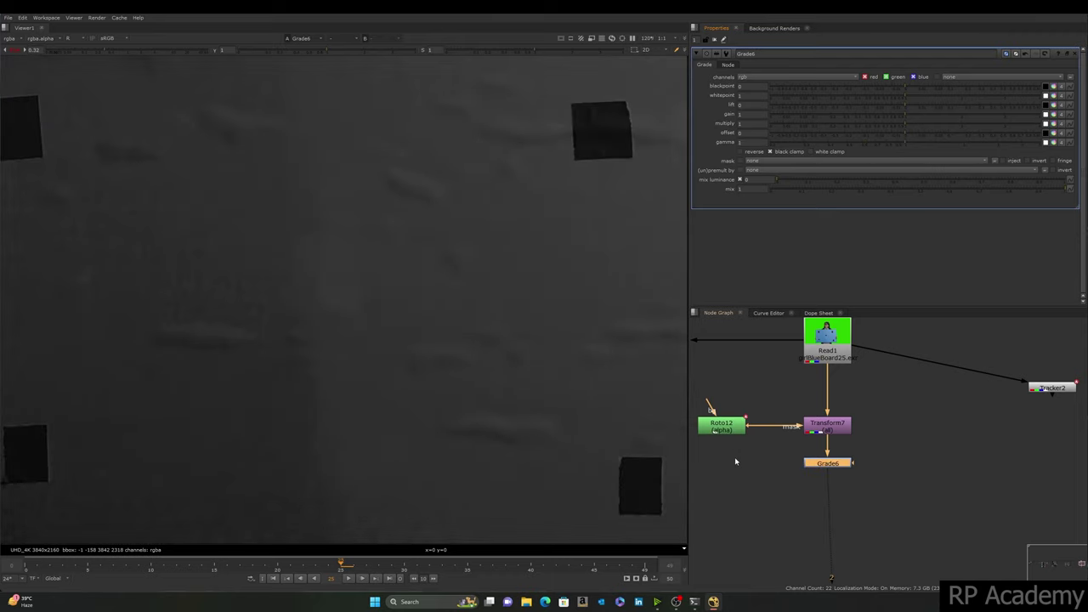
pyautogui.moveTo(855, 464); pyautogui.dragTo(719, 425)
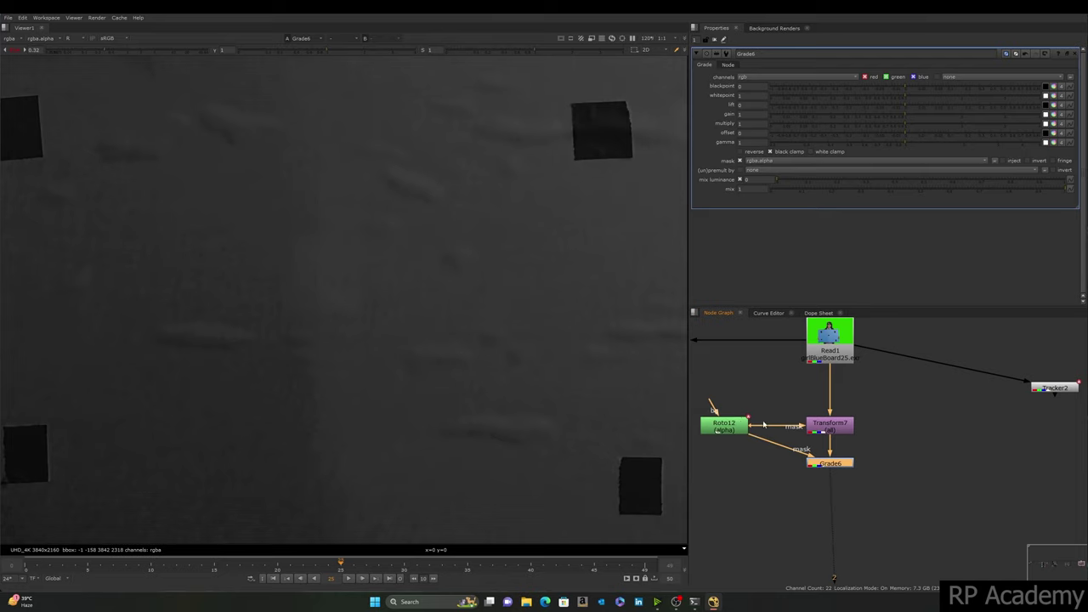
# Step: Lower the Grade's gamma to 0.9522 to blend the middle patch with the surrounding board
pyautogui.moveTo(907, 143)
pyautogui.mouseDown()
pyautogui.moveTo(844, 150)
pyautogui.moveTo(940, 145)
pyautogui.moveTo(903, 147)
pyautogui.mouseUp()
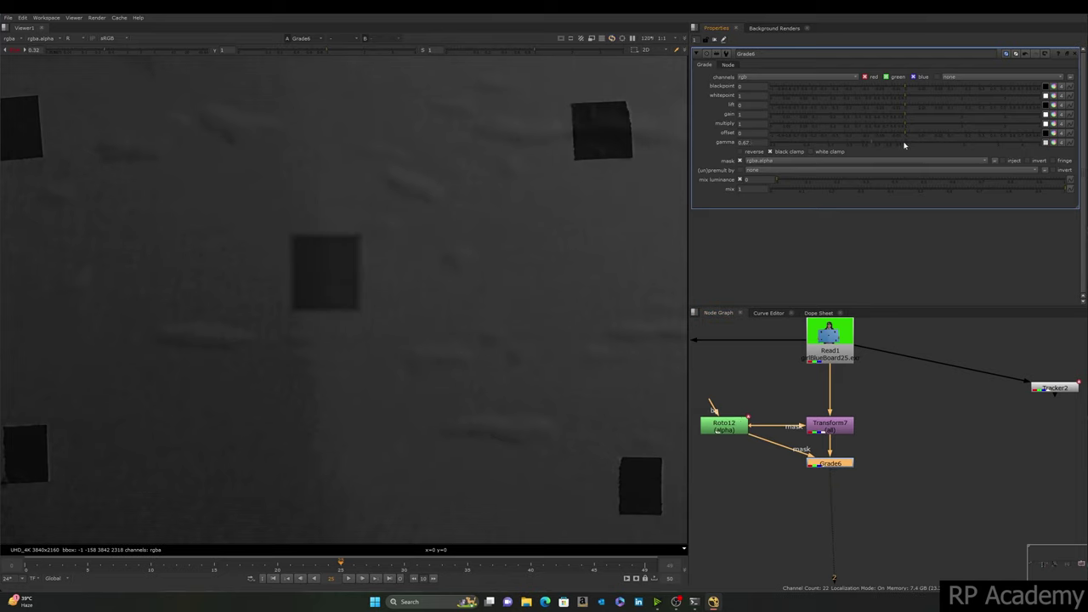
pyautogui.keyDown('ctrl'); pyautogui.click(905, 145); pyautogui.keyUp('ctrl')
pyautogui.scroll(4, 310, 290)
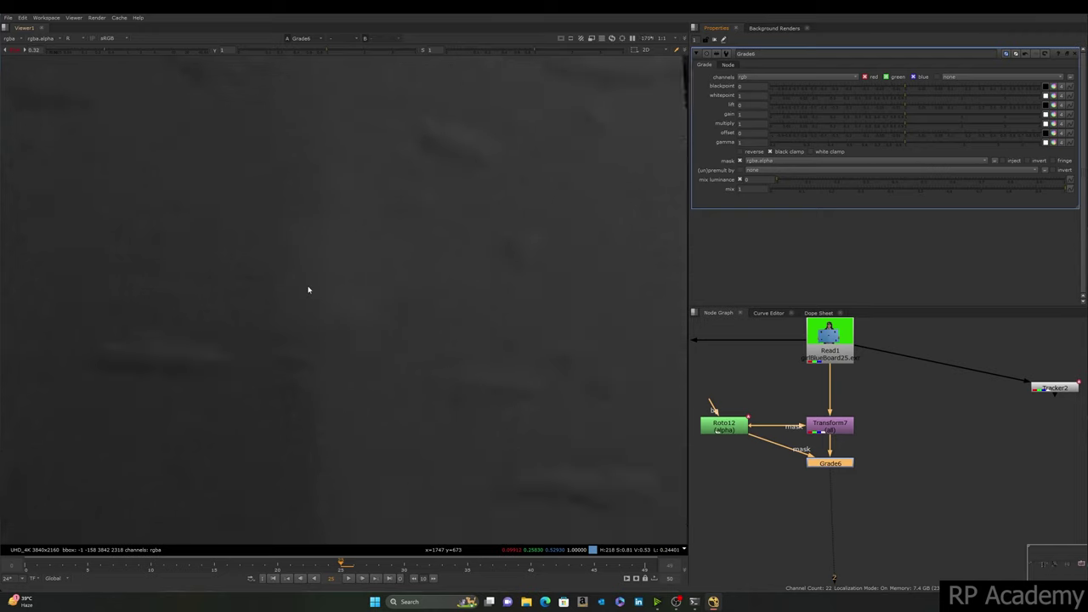
pyautogui.doubleClick(745, 142)
pyautogui.press('Down')
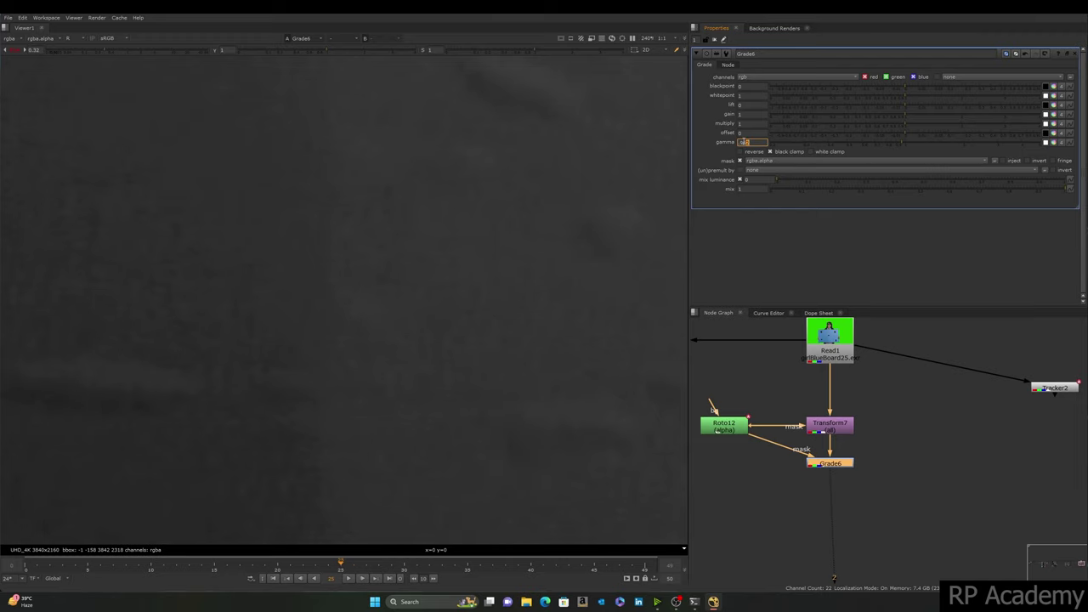
pyautogui.scroll(-5, 269, 311)
pyautogui.click(434, 299)
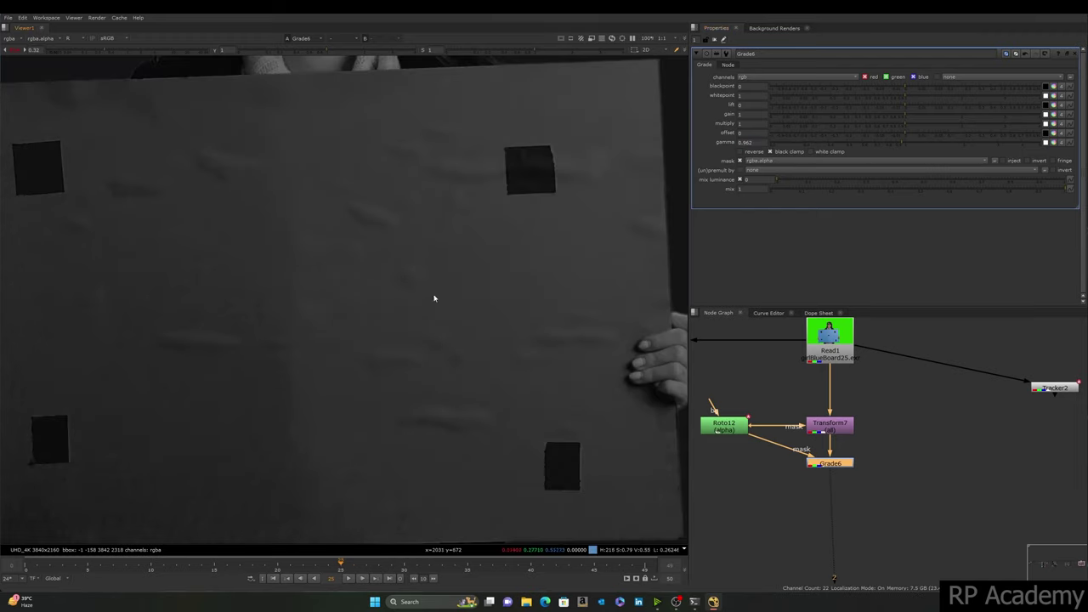
pyautogui.click(760, 142)
pyautogui.press('Left')
pyautogui.press('Down')
# Step: Play back the shot to check the middle patch and return the viewer to full colour
pyautogui.scroll(-1, 461, 244)
pyautogui.press('l')
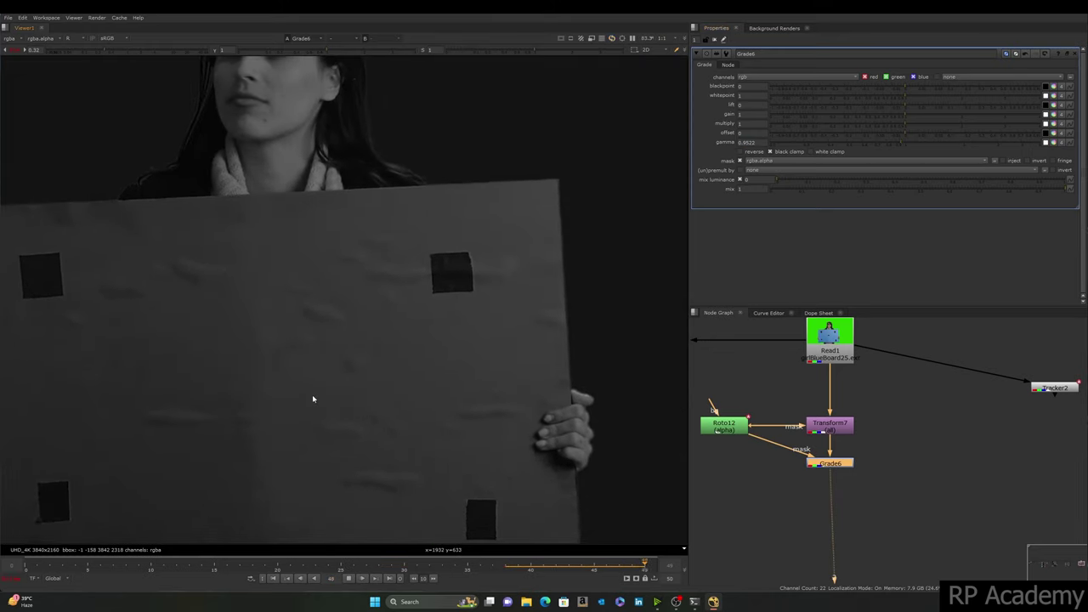
pyautogui.press('r')
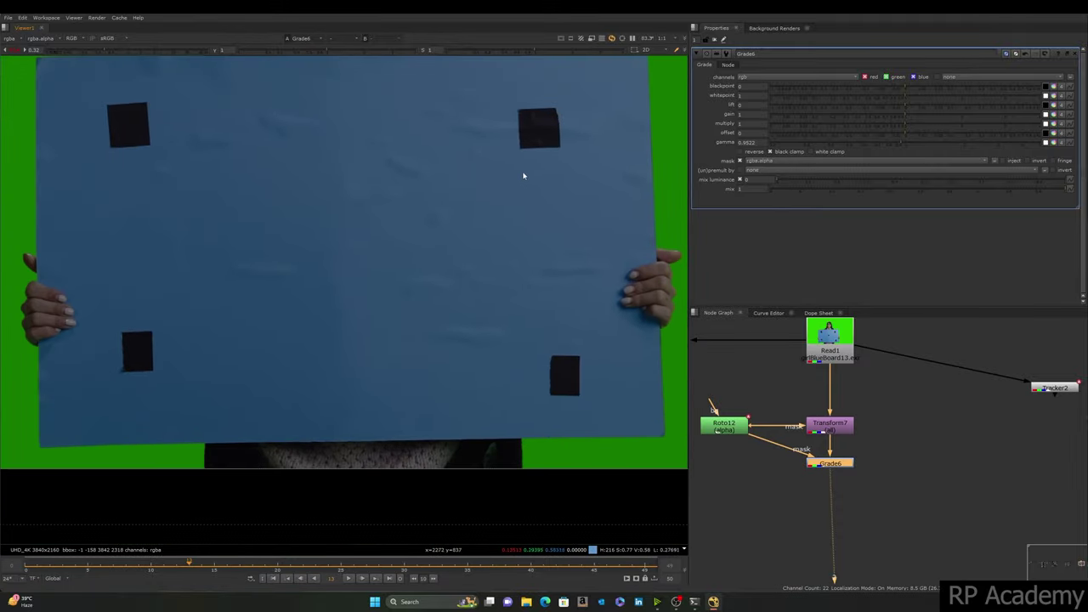
# Step: Move Roto12, Transform7 and Grade6 slightly closer to Read1 and look over the board's remaining corner markers
pyautogui.moveTo(900, 392); pyautogui.dragTo(695, 470)
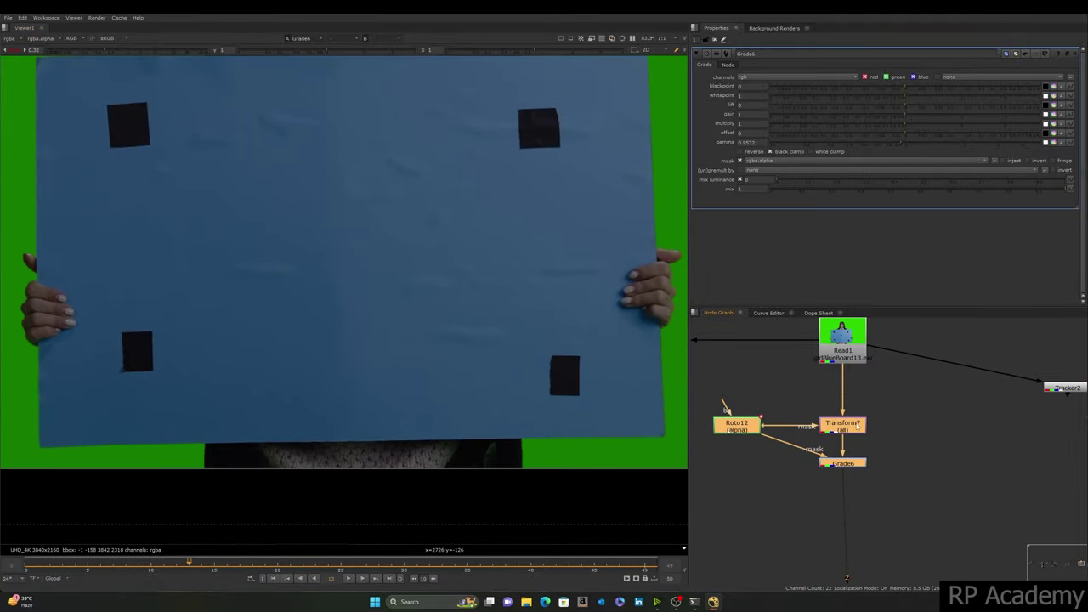
pyautogui.moveTo(858, 427); pyautogui.dragTo(856, 414)
pyautogui.moveTo(412, 281); pyautogui.dragTo(445, 193, button='middle')
pyautogui.moveTo(205, 232); pyautogui.dragTo(137, 308)
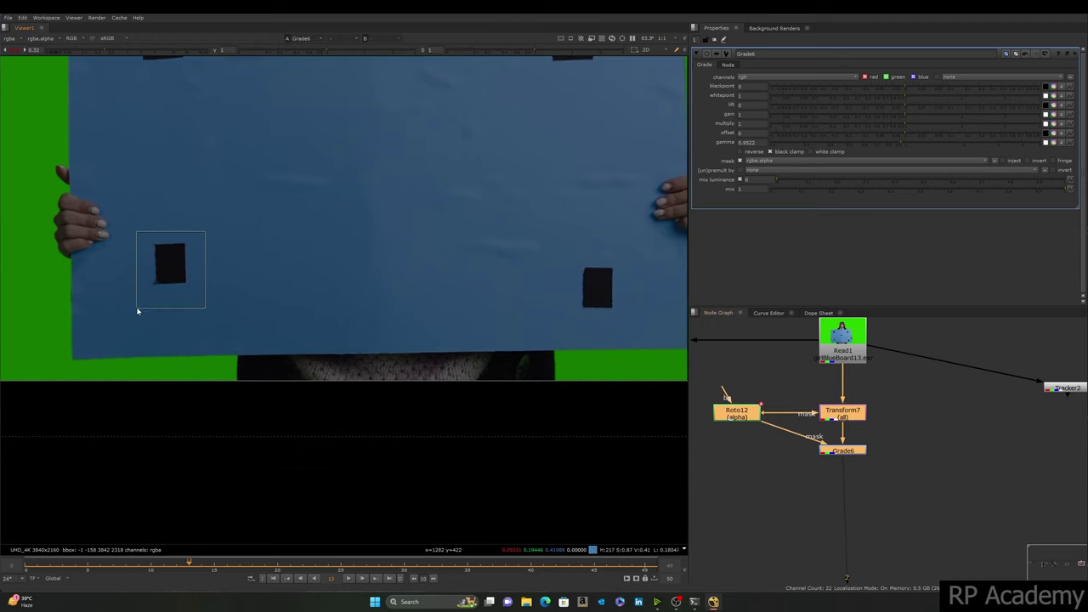
pyautogui.moveTo(254, 161); pyautogui.dragTo(232, 315, button='middle')
pyautogui.keyDown('ctrl'); pyautogui.keyDown('shift'); pyautogui.moveTo(185, 159); pyautogui.dragTo(95, 242); pyautogui.keyUp('shift'); pyautogui.keyUp('ctrl')
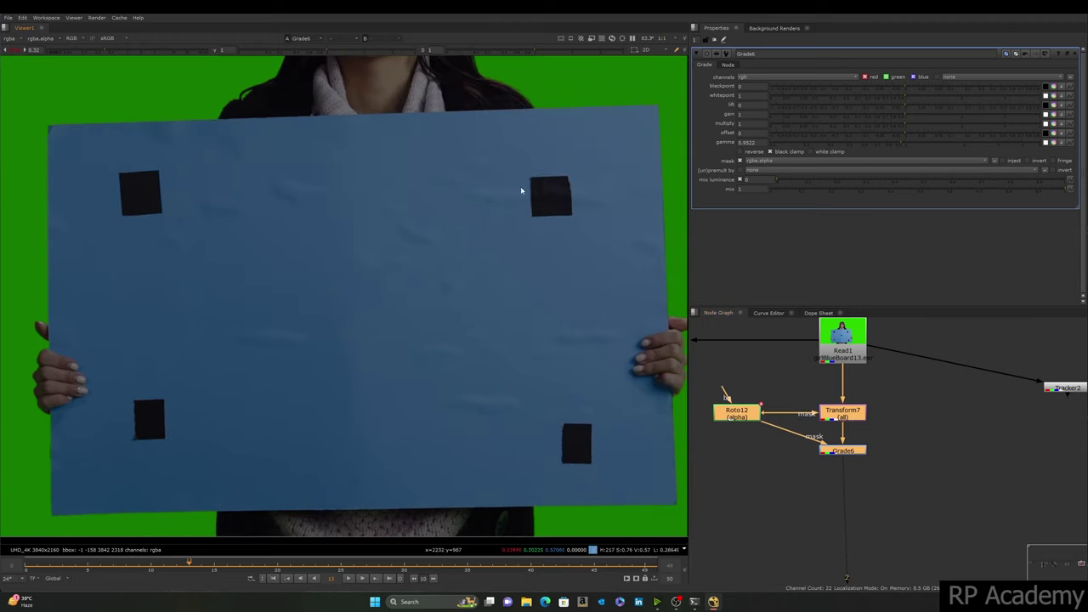
pyautogui.moveTo(532, 166); pyautogui.dragTo(594, 252)
pyautogui.moveTo(496, 236); pyautogui.dragTo(473, 263)
pyautogui.moveTo(584, 168); pyautogui.dragTo(505, 252)
pyautogui.moveTo(544, 264); pyautogui.dragTo(496, 257, button='middle')
# Step: Create a second Roto node, delete its existing rectangle, and connect its background input to Read1
pyautogui.doubleClick(727, 411)
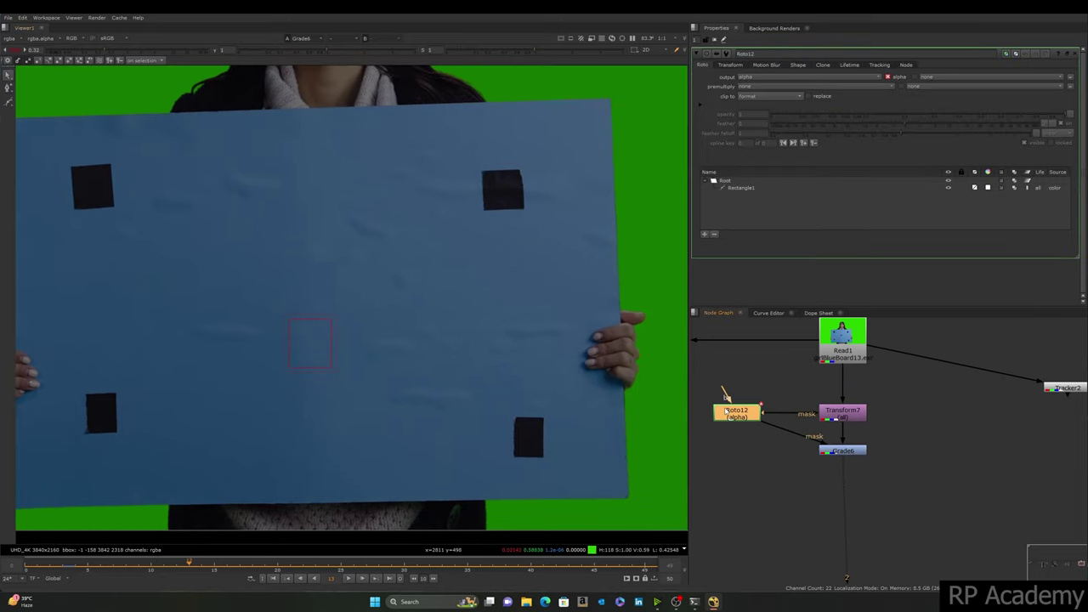
pyautogui.click(766, 498)
pyautogui.press('o')
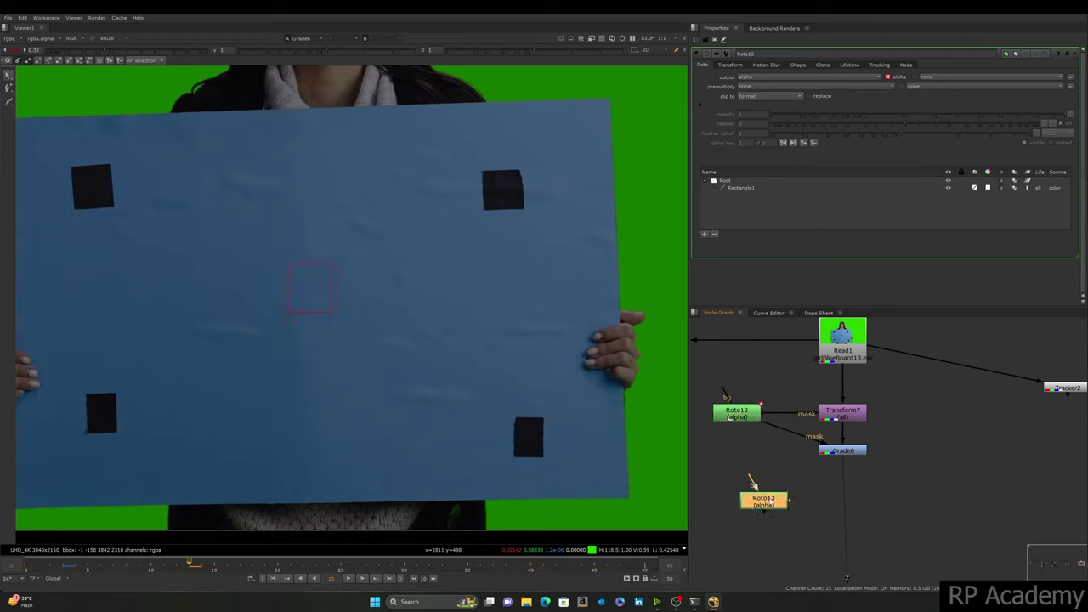
pyautogui.click(333, 272)
pyautogui.press('Delete')
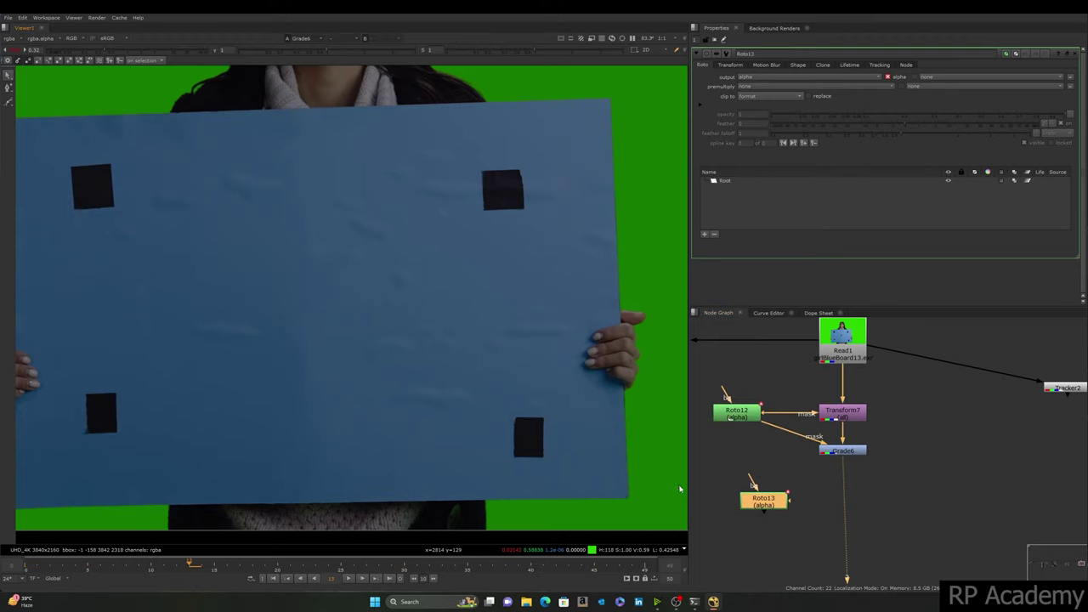
pyautogui.moveTo(753, 478); pyautogui.dragTo(829, 356)
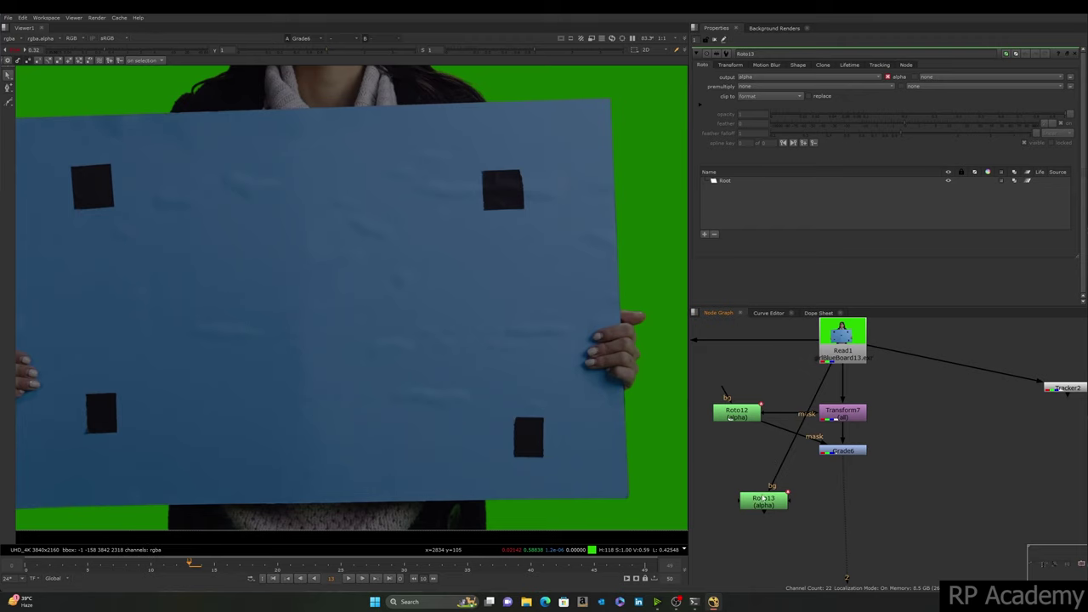
# Step: View Roto13's output in the red channel and examine the board's upper-right marker up close
pyautogui.press('1')
pyautogui.scroll(5, 522, 165)
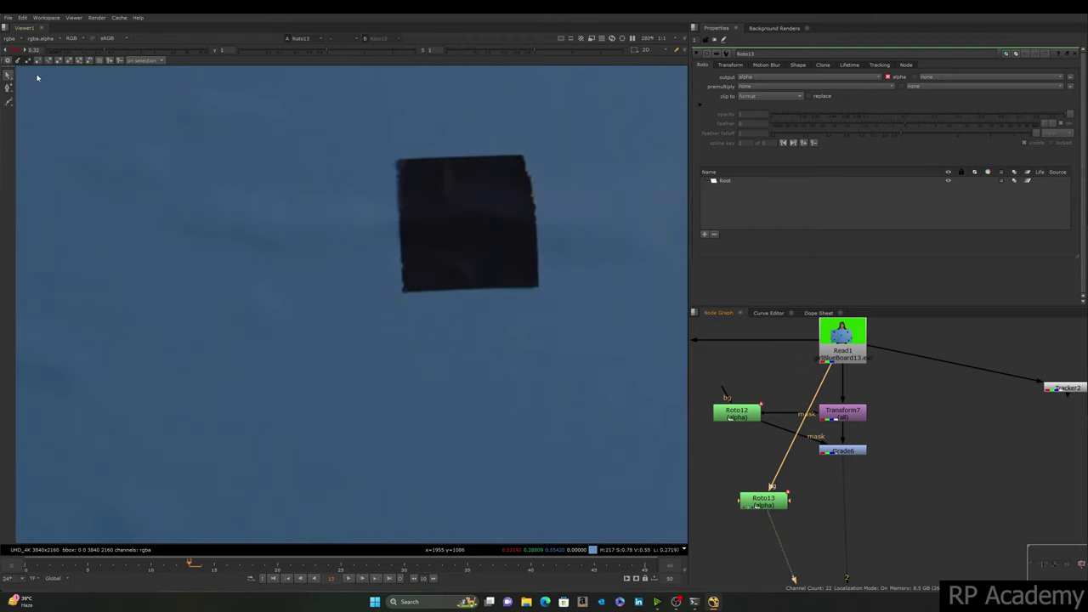
pyautogui.moveTo(512, 240); pyautogui.dragTo(393, 323, button='middle')
pyautogui.scroll(2, 394, 323)
pyautogui.press('r')
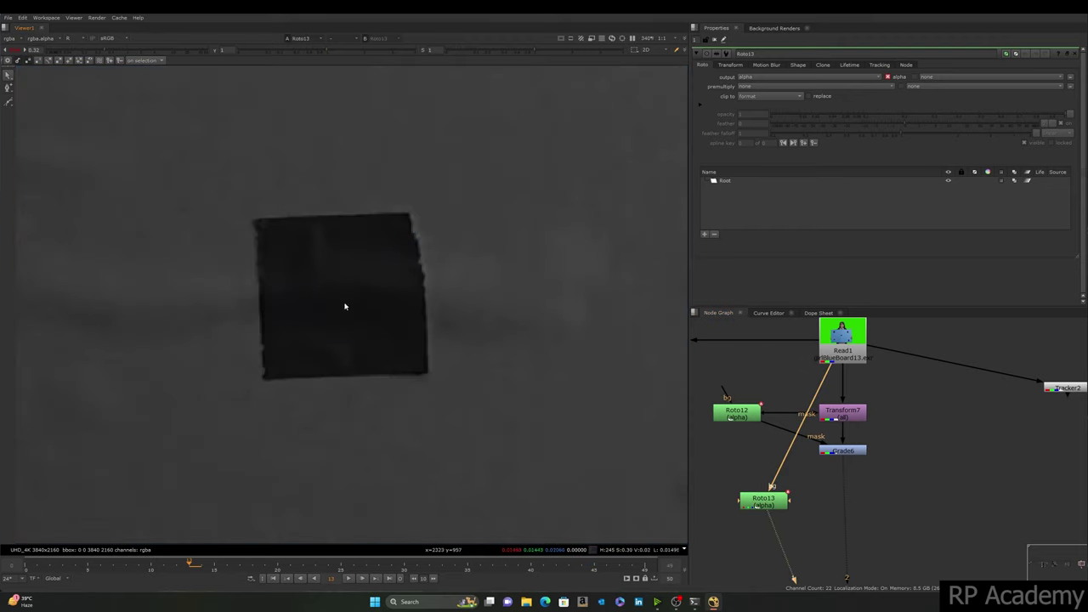
pyautogui.moveTo(207, 294); pyautogui.dragTo(212, 281, button='middle')
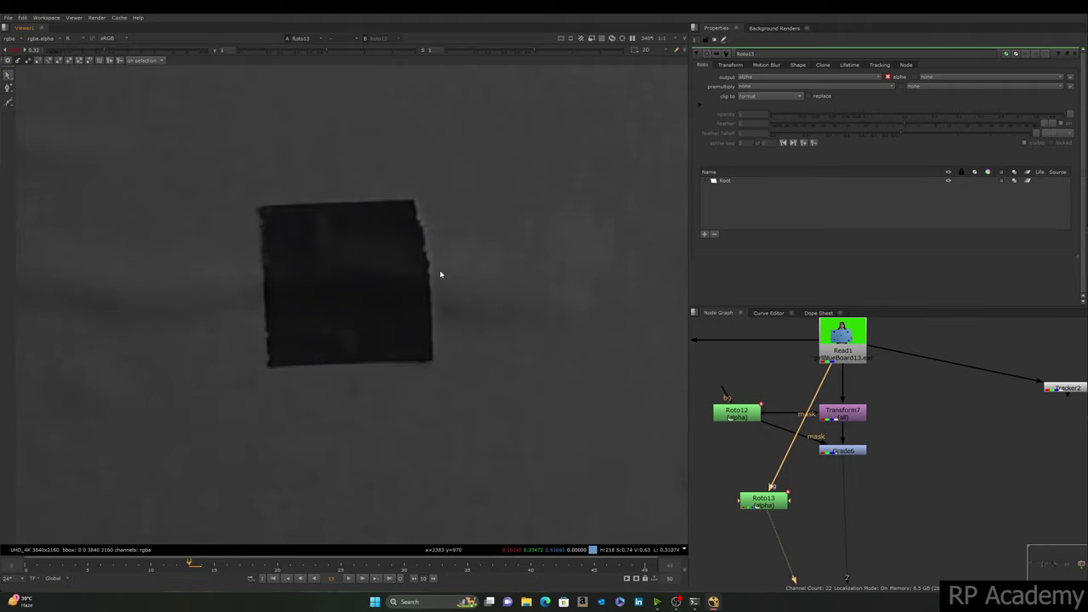
pyautogui.moveTo(49, 261); pyautogui.dragTo(276, 211, button='middle')
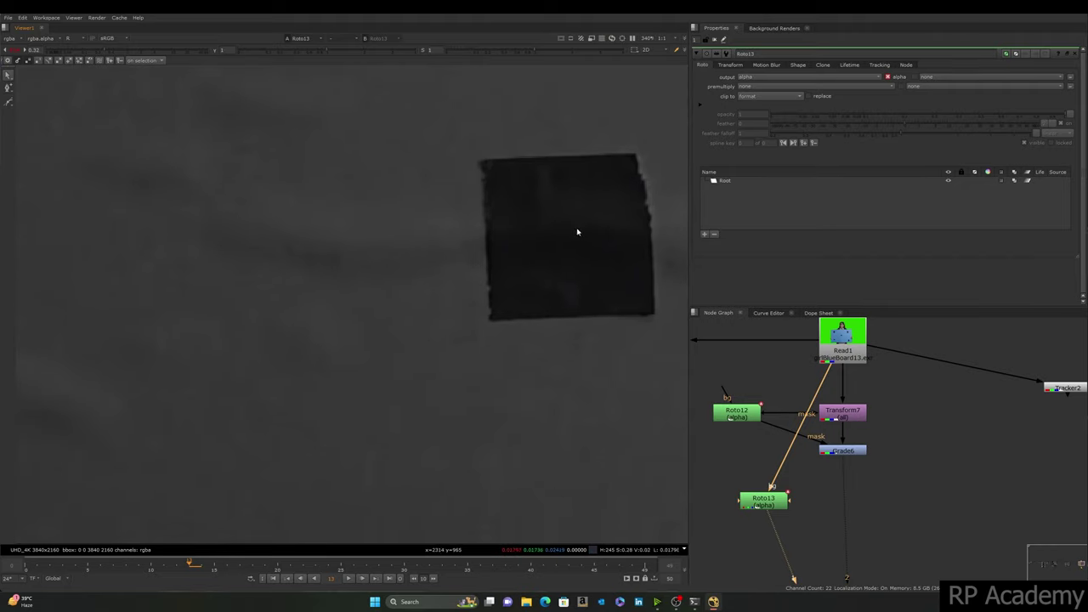
pyautogui.moveTo(577, 232); pyautogui.dragTo(417, 227, button='middle')
pyautogui.scroll(-2, 287, 231)
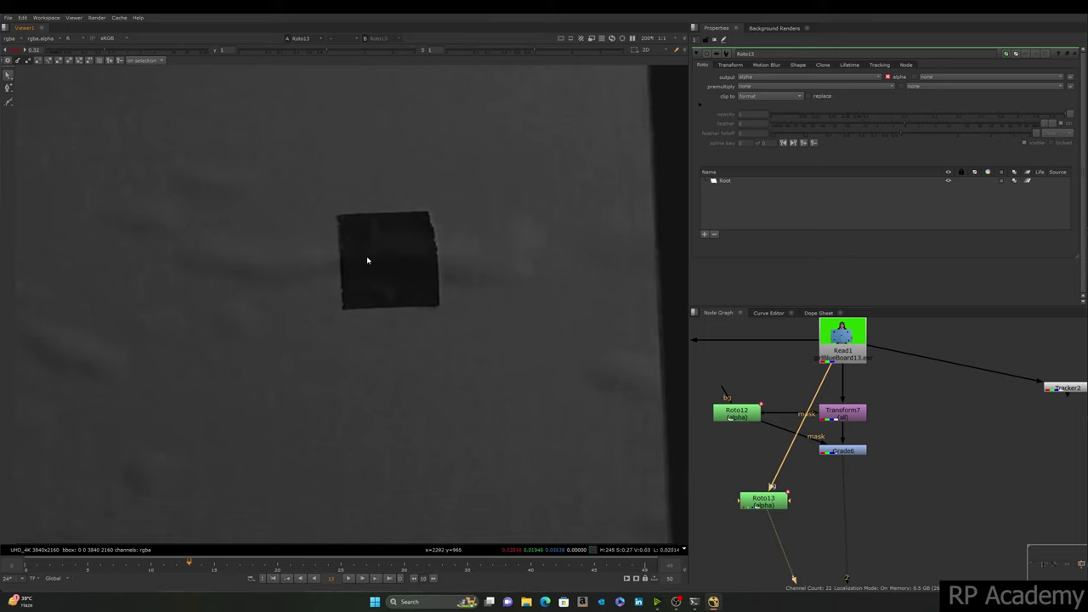
# Step: Draw a rectangle shape in Roto13 around the board's upper-right marker
pyautogui.click(770, 503)
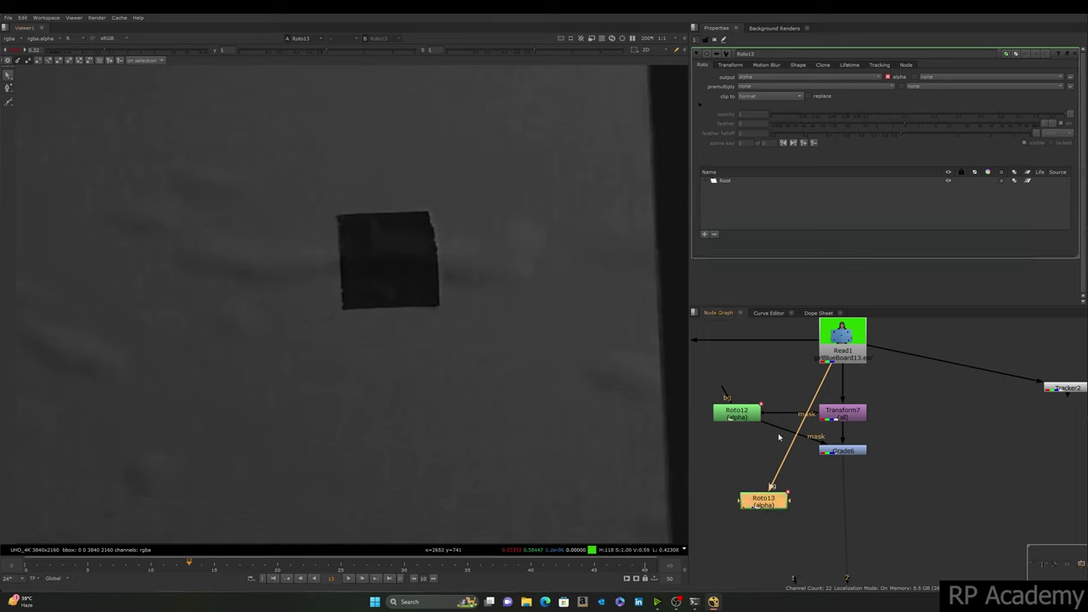
pyautogui.rightClick(9, 101)
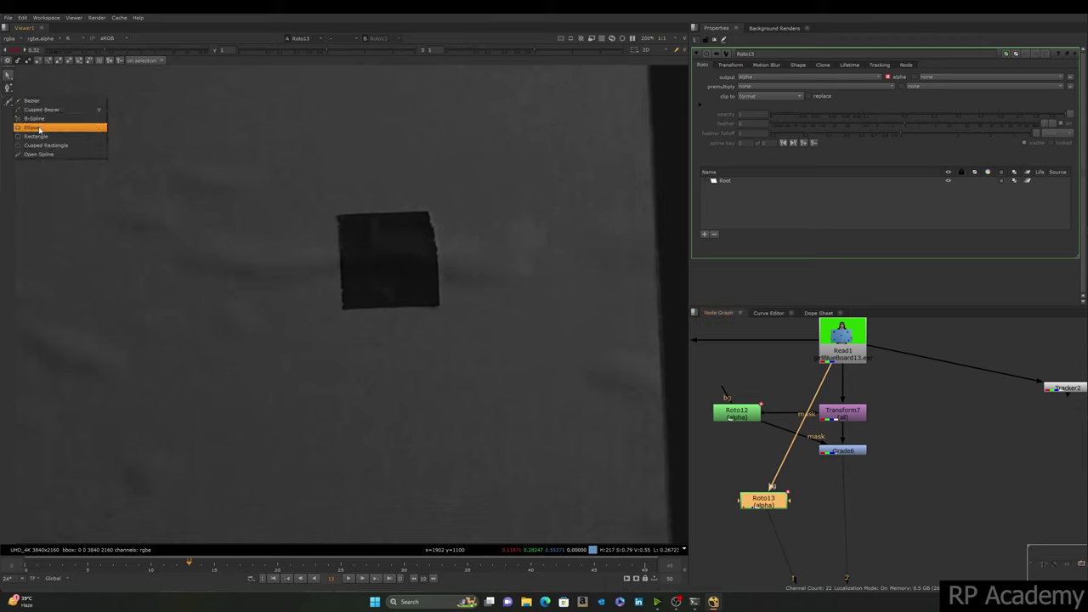
pyautogui.click(35, 136)
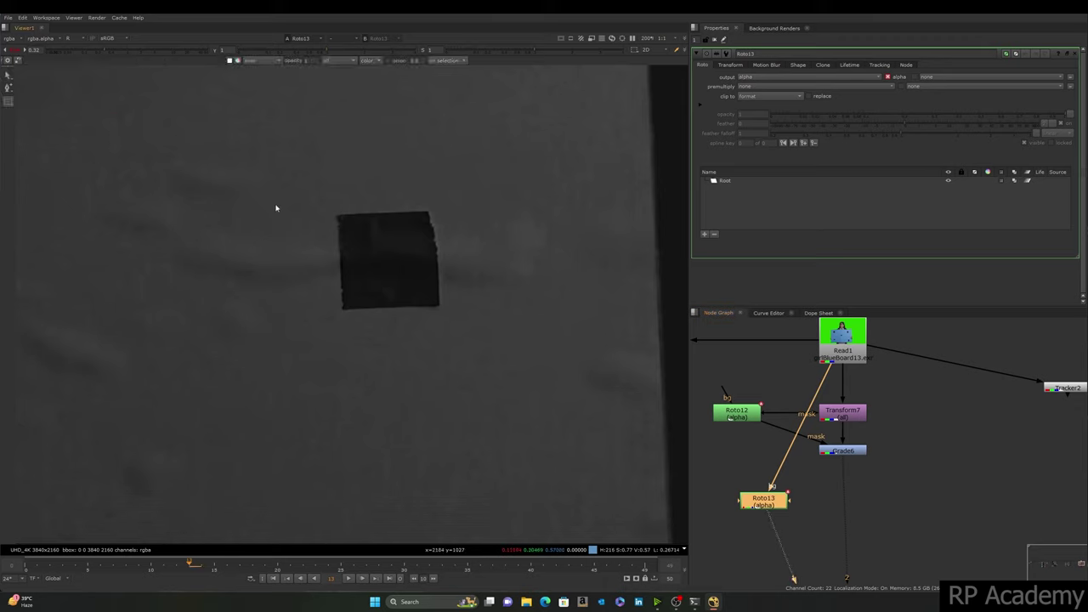
pyautogui.moveTo(326, 193); pyautogui.dragTo(454, 324)
pyautogui.click(342, 337)
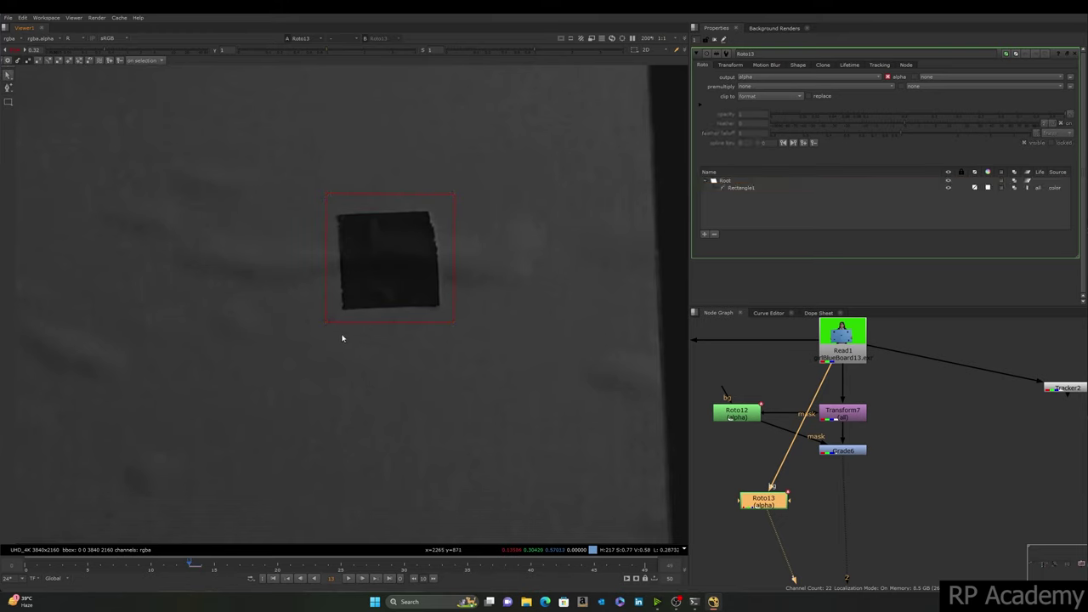
# Step: Adjust the rectangle's lower-left and upper-right corners to the marker's slant and centre the whole shape over it
pyautogui.moveTo(326, 324); pyautogui.dragTo(336, 324)
pyautogui.moveTo(286, 363); pyautogui.dragTo(680, 82)
pyautogui.moveTo(455, 194); pyautogui.dragTo(451, 197)
pyautogui.moveTo(515, 138); pyautogui.dragTo(15, 544)
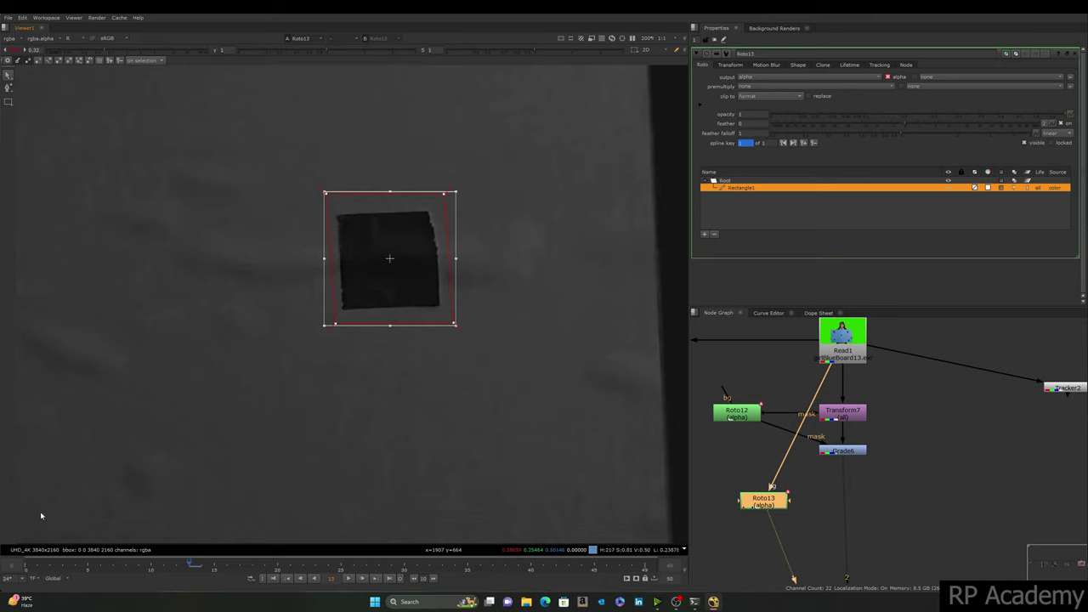
pyautogui.moveTo(380, 282); pyautogui.dragTo(379, 286)
pyautogui.click(533, 216)
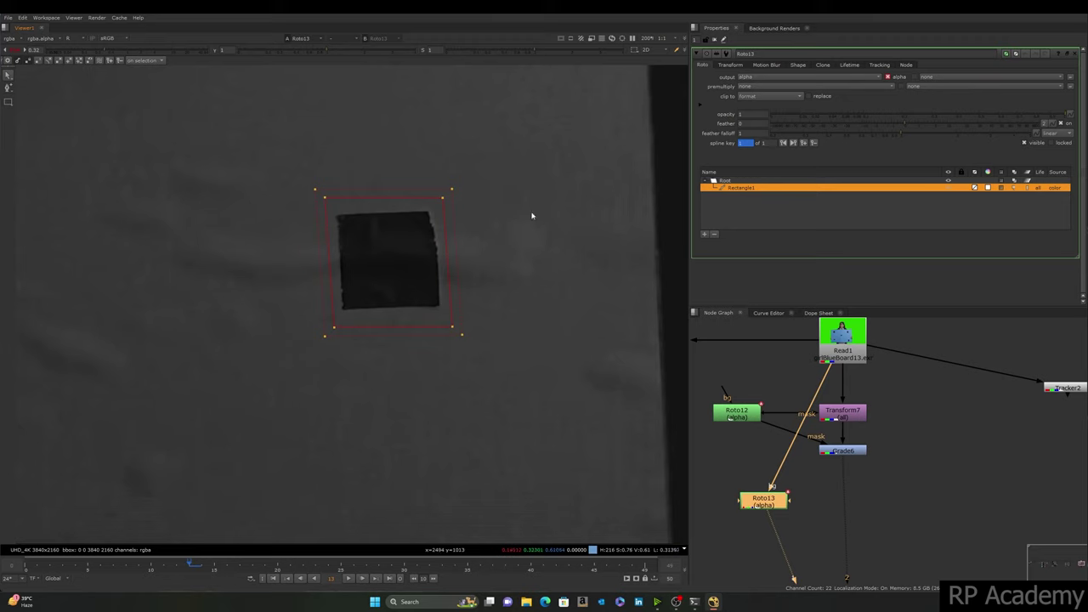
# Step: Add a Transform node below Grade6, connect its mask input to Roto13, and view its output
pyautogui.moveTo(860, 503); pyautogui.dragTo(858, 434, button='middle')
pyautogui.moveTo(807, 318); pyautogui.dragTo(803, 386, button='middle')
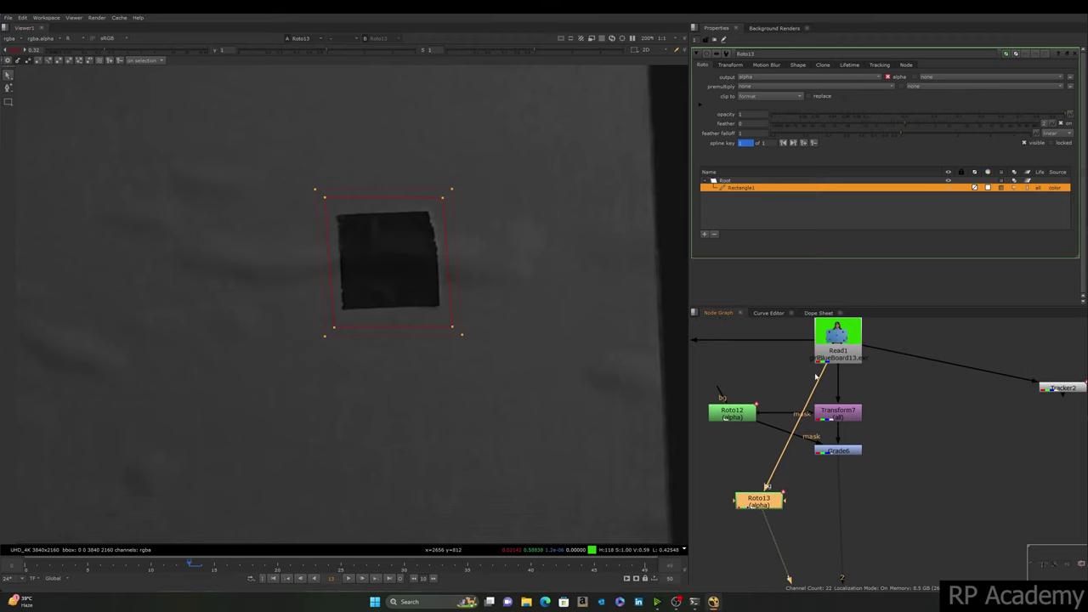
pyautogui.moveTo(810, 405); pyautogui.dragTo(806, 477)
pyautogui.click(806, 480)
pyautogui.press('Tab')
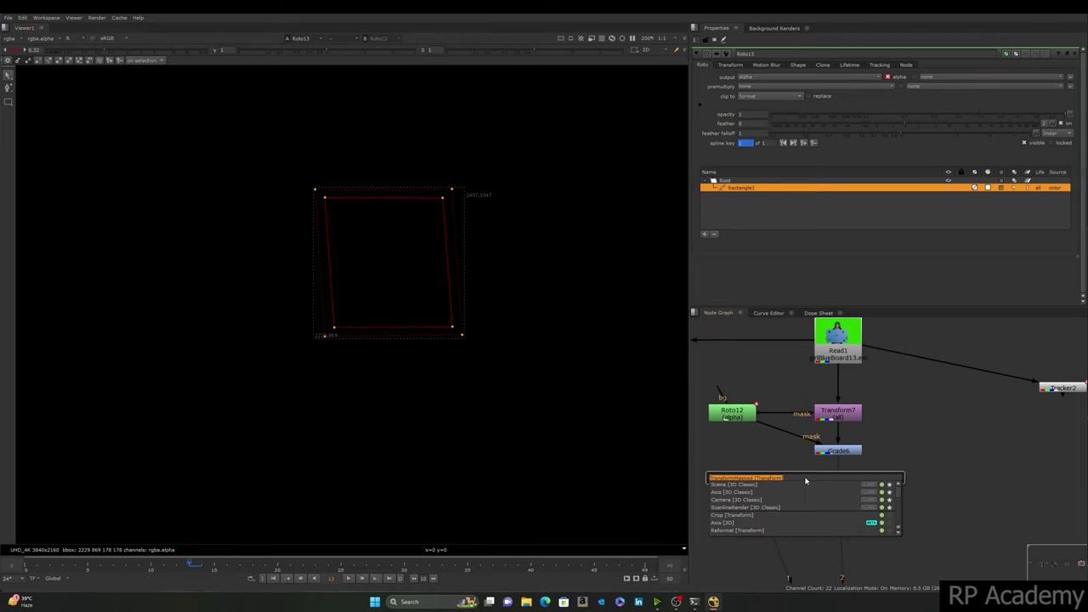
pyautogui.write('tra')
pyautogui.press('Return')
pyautogui.moveTo(814, 488); pyautogui.dragTo(751, 498)
pyautogui.click(806, 500)
pyautogui.press('2')
pyautogui.scroll(-5, 356, 297)
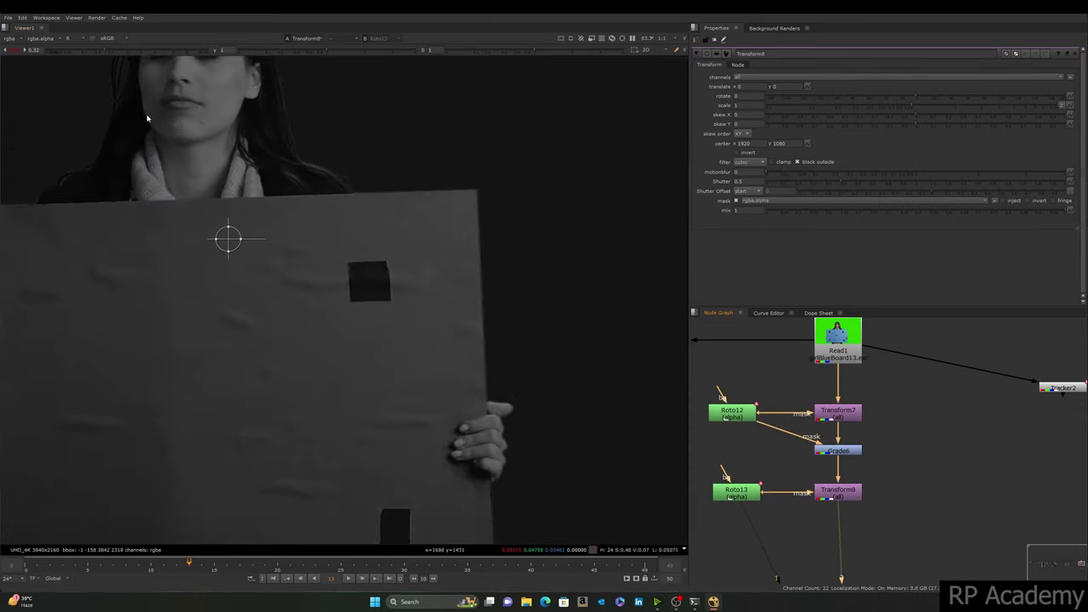
# Step: Move Transform8's centre to about x 2306, y 848, just below the board's upper-right marker, without shifting the image
pyautogui.press('r')
pyautogui.keyDown('ctrl'); pyautogui.moveTo(229, 239); pyautogui.dragTo(364, 320); pyautogui.keyUp('ctrl')
pyautogui.press('r')
pyautogui.scroll(4, 349, 350)
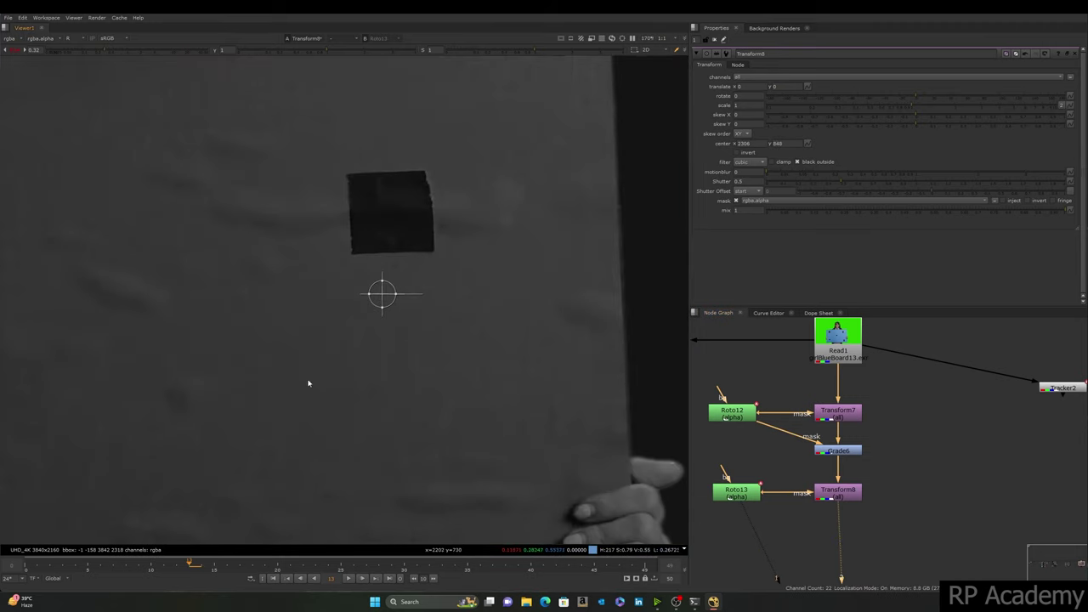
pyautogui.moveTo(270, 400); pyautogui.dragTo(526, 209)
pyautogui.scroll(1, 411, 284)
pyautogui.moveTo(258, 403); pyautogui.dragTo(517, 205)
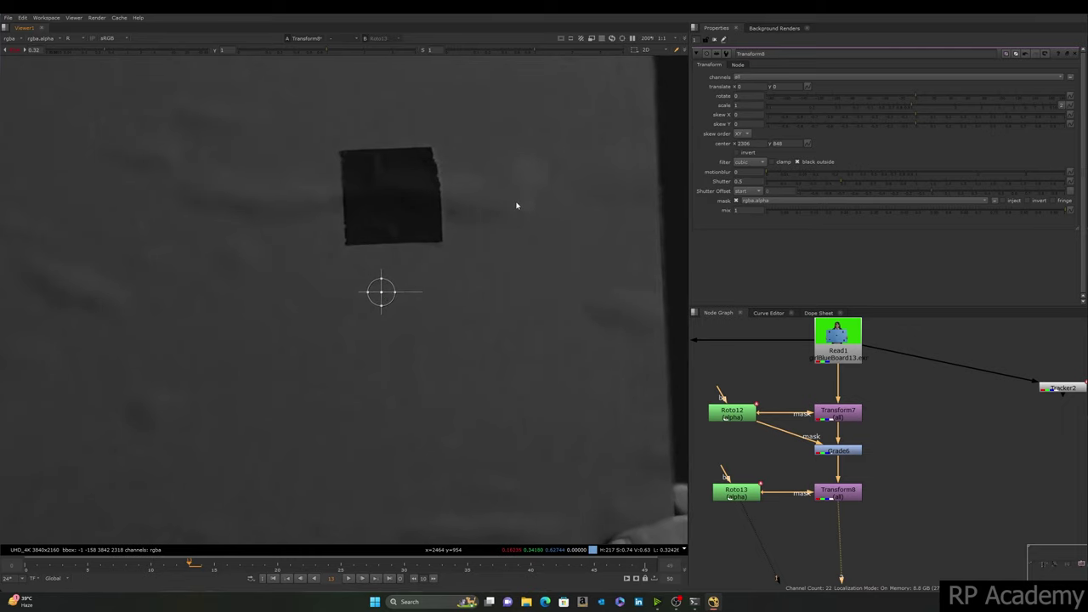
# Step: Nudge Transform8's translate to x 65, y 1 so clean board texture covers the left part of the upper-right marker
pyautogui.press('Right')
pyautogui.press('Right')
pyautogui.press('Right')
pyautogui.press('Right')
pyautogui.press('Right')
pyautogui.press('Right')
pyautogui.press('Right')
pyautogui.press('Right')
pyautogui.press('Right')
pyautogui.press('Right')
pyautogui.press('Right')
pyautogui.press('Right')
pyautogui.press('Right')
pyautogui.press('Right')
pyautogui.press('Right')
pyautogui.press('Right')
pyautogui.press('Right')
pyautogui.press('Right')
pyautogui.press('Right')
pyautogui.press('Right')
pyautogui.press('Right')
pyautogui.press('Right')
pyautogui.press('Right')
pyautogui.press('Right')
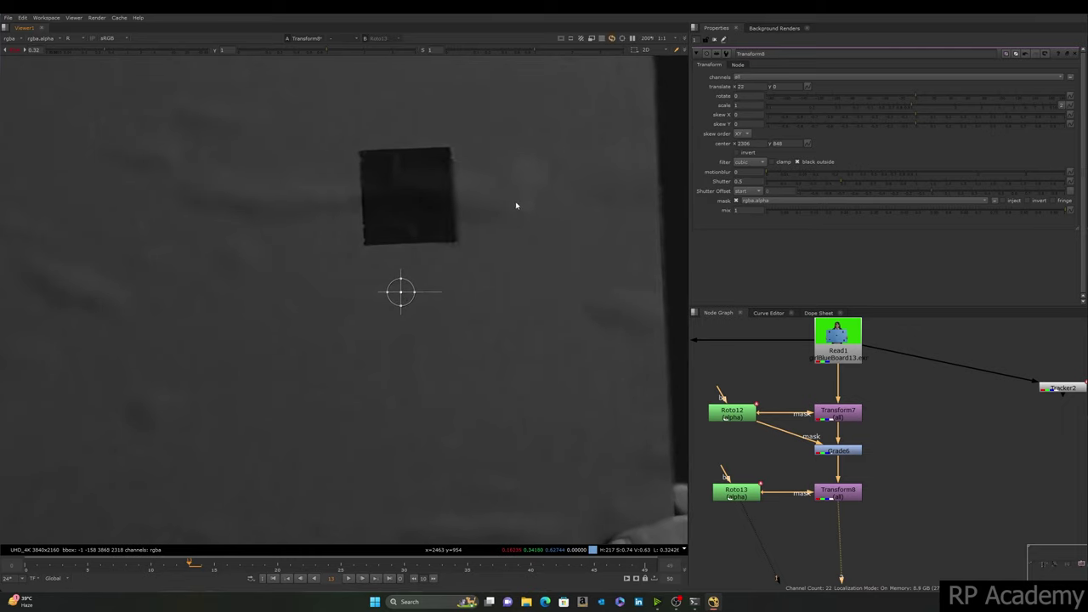
pyautogui.press('Up')
pyautogui.press('Right')
pyautogui.press('Right')
pyautogui.press('Right')
pyautogui.press('Right')
pyautogui.press('Right')
pyautogui.press('Right')
pyautogui.press('Right')
pyautogui.press('Right')
pyautogui.press('Right')
pyautogui.press('Right')
pyautogui.press('Right')
pyautogui.press('Right')
pyautogui.press('Right')
pyautogui.press('Right')
pyautogui.press('Right')
pyautogui.press('Right')
pyautogui.press('Right')
pyautogui.press('Right')
pyautogui.press('Right')
pyautogui.press('Right')
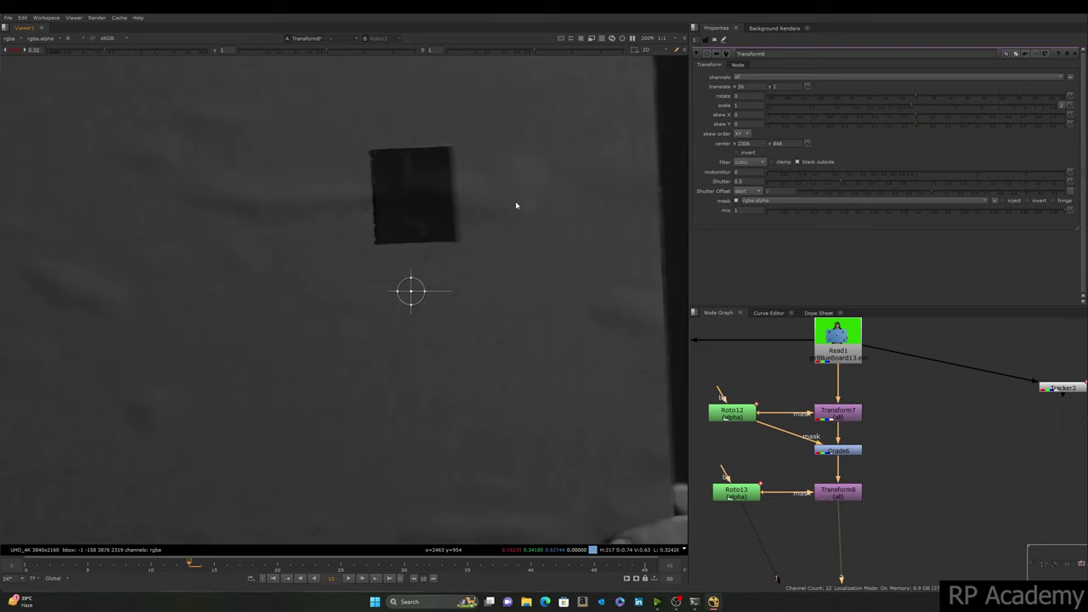
pyautogui.press('Left')
pyautogui.press('Left')
pyautogui.press('Left')
pyautogui.press('Left')
pyautogui.press('Left')
pyautogui.press('Left')
pyautogui.press('Left')
pyautogui.press('Left')
pyautogui.press('Left')
pyautogui.press('Left')
pyautogui.press('Left')
pyautogui.press('Left')
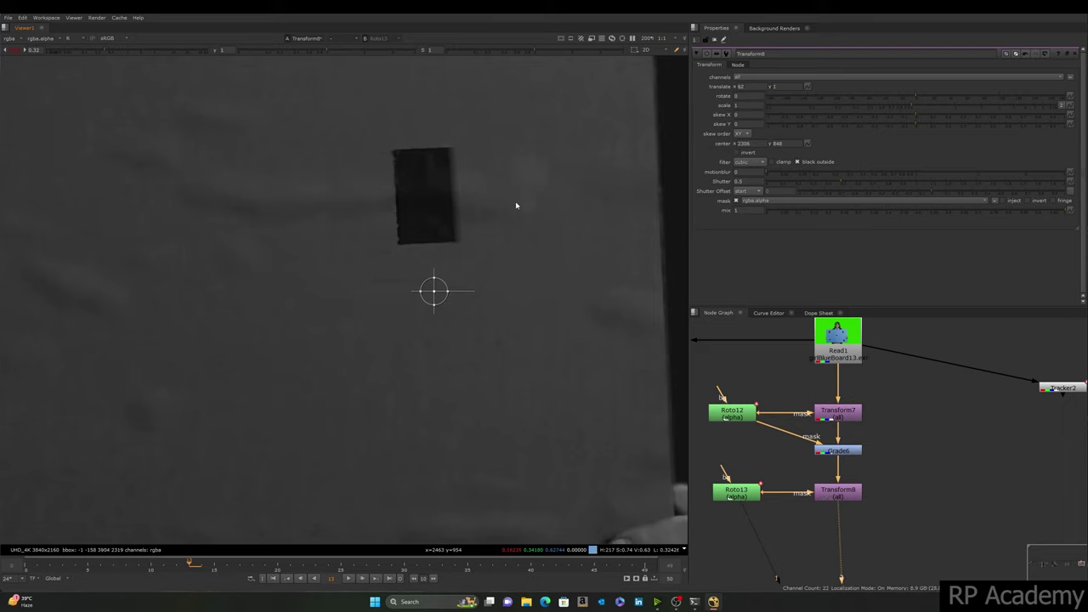
pyautogui.press('Right')
pyautogui.press('Right')
pyautogui.press('Right')
pyautogui.press('Right')
pyautogui.press('Right')
pyautogui.press('Right')
pyautogui.press('Right')
pyautogui.press('Right')
pyautogui.press('Right')
pyautogui.press('Right')
pyautogui.press('Right')
pyautogui.press('Right')
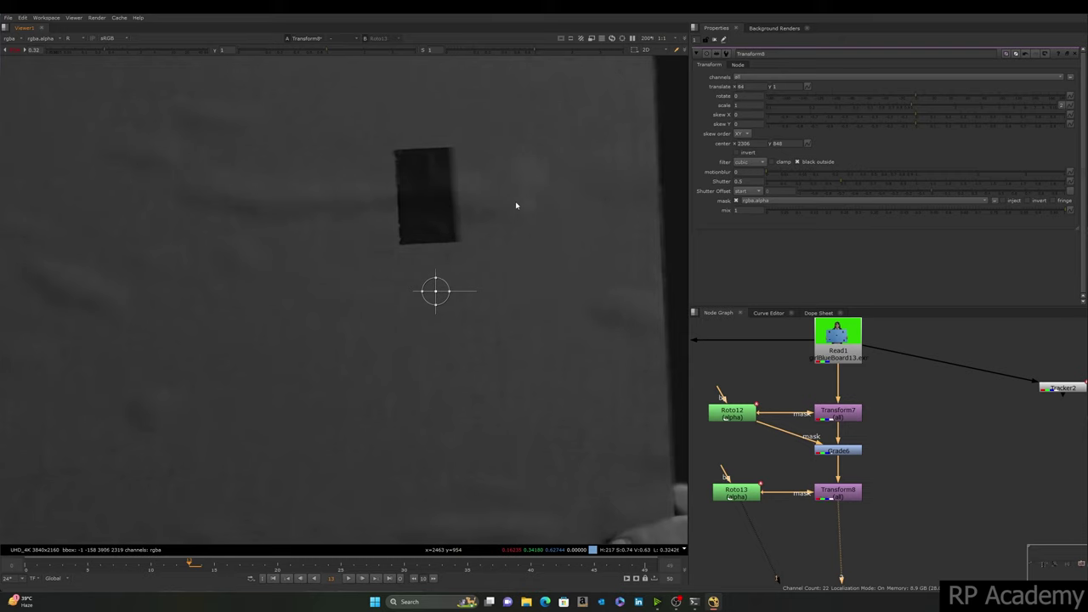
pyautogui.press('Left')
pyautogui.press('Left')
pyautogui.press('Left')
pyautogui.press('Left')
pyautogui.press('Left')
pyautogui.press('Right')
pyautogui.press('Right')
pyautogui.press('Right')
pyautogui.press('Right')
pyautogui.press('Right')
pyautogui.press('Right')
pyautogui.press('Right')
# Step: Compare Transform8's output with the original Read1 plate around the upper-right marker
pyautogui.press('2')
pyautogui.press('1')
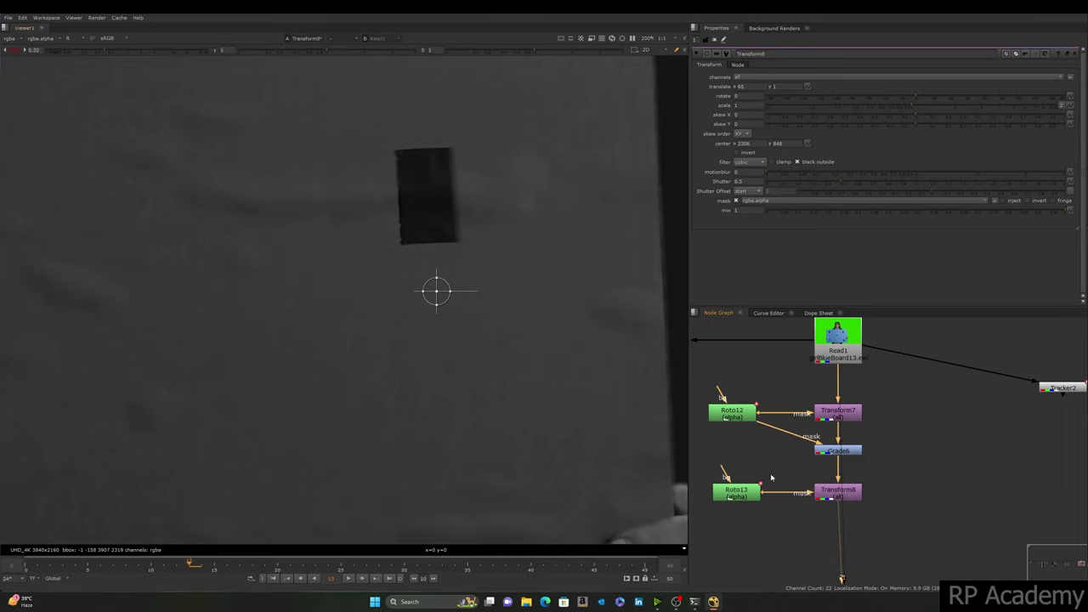
pyautogui.press('2')
pyautogui.press('1')
pyautogui.scroll(3, 371, 187)
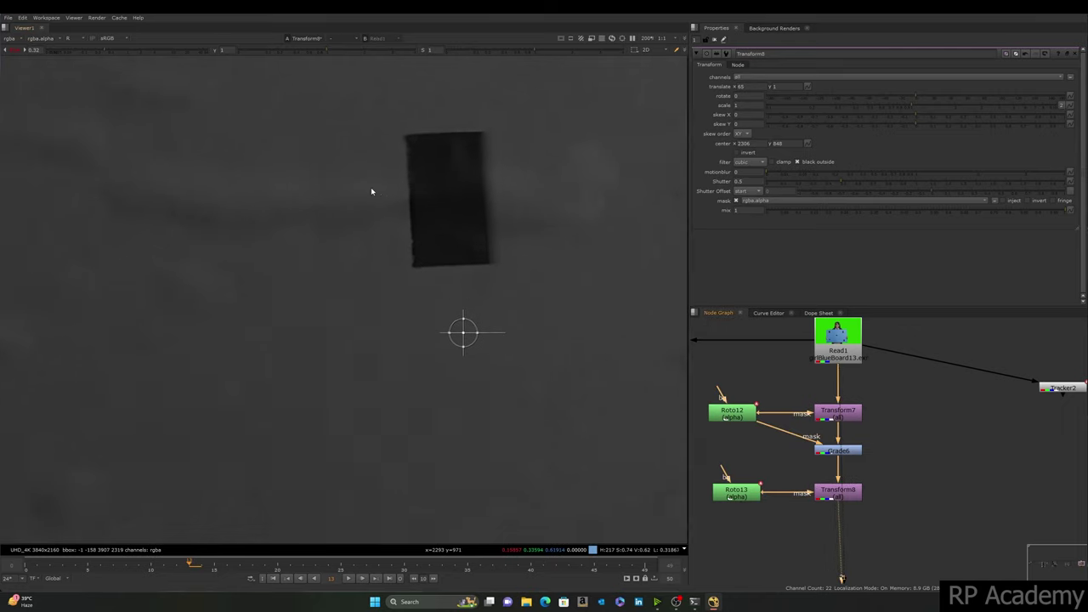
# Step: Add a Grade node below Transform8 and connect its mask input to Roto13
pyautogui.moveTo(923, 528); pyautogui.dragTo(921, 437, button='middle')
pyautogui.scroll(-2, 910, 459)
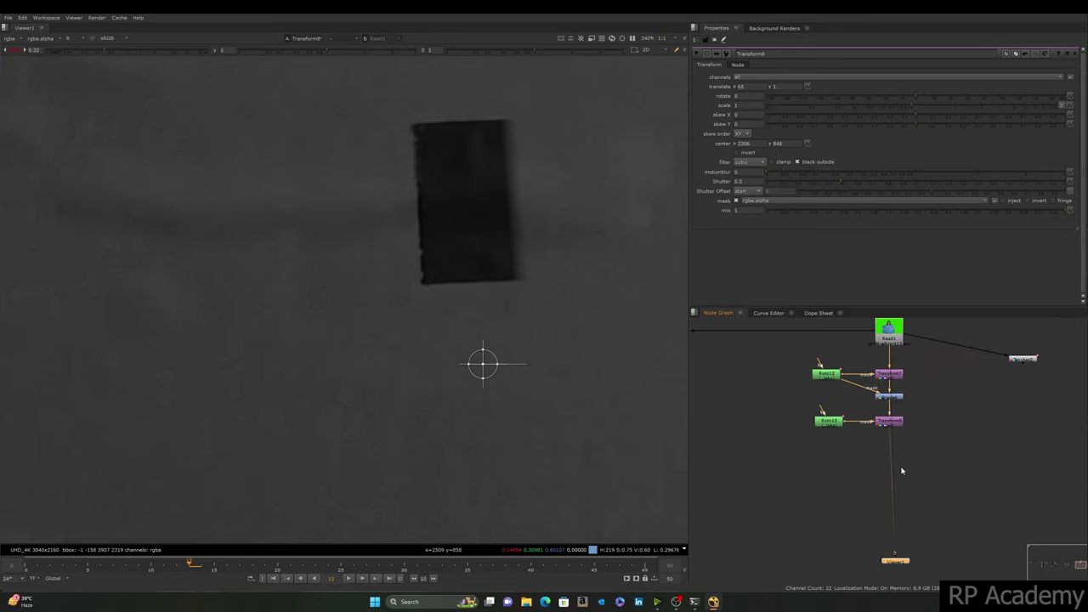
pyautogui.press('g')
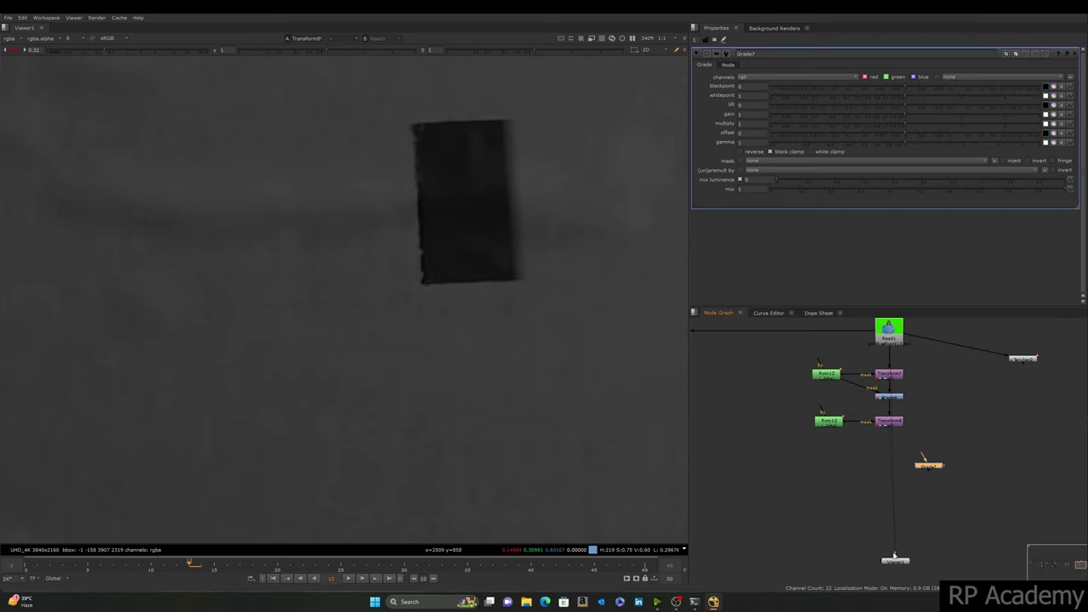
pyautogui.moveTo(894, 555); pyautogui.dragTo(968, 546)
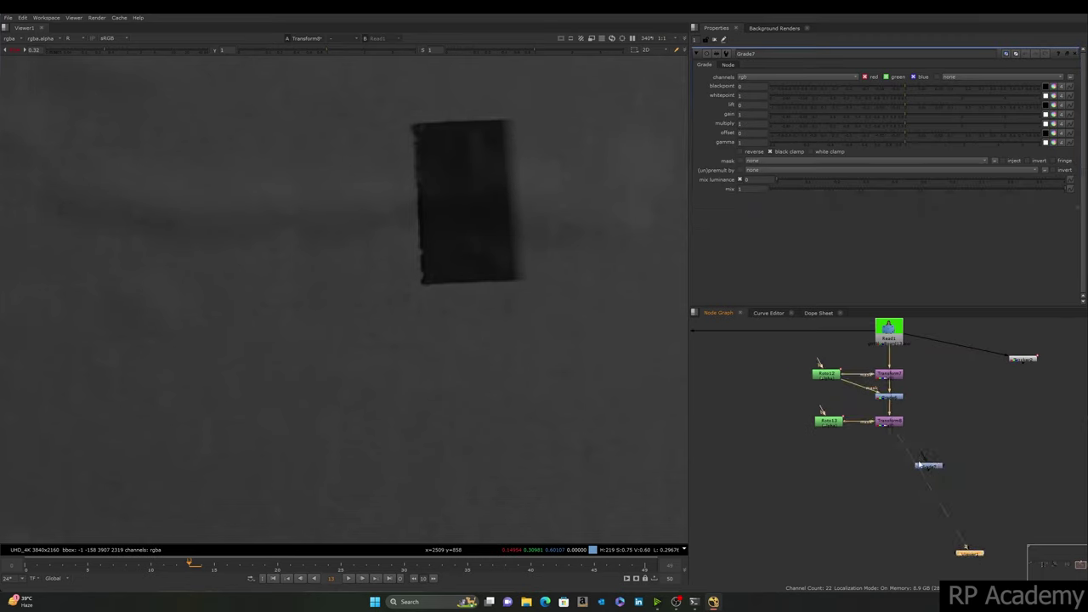
pyautogui.moveTo(920, 465); pyautogui.dragTo(747, 394)
# Step: View Grade7's output and set its gamma to 1.022 to match the patch to the surrounding board
pyautogui.scroll(3, 893, 447)
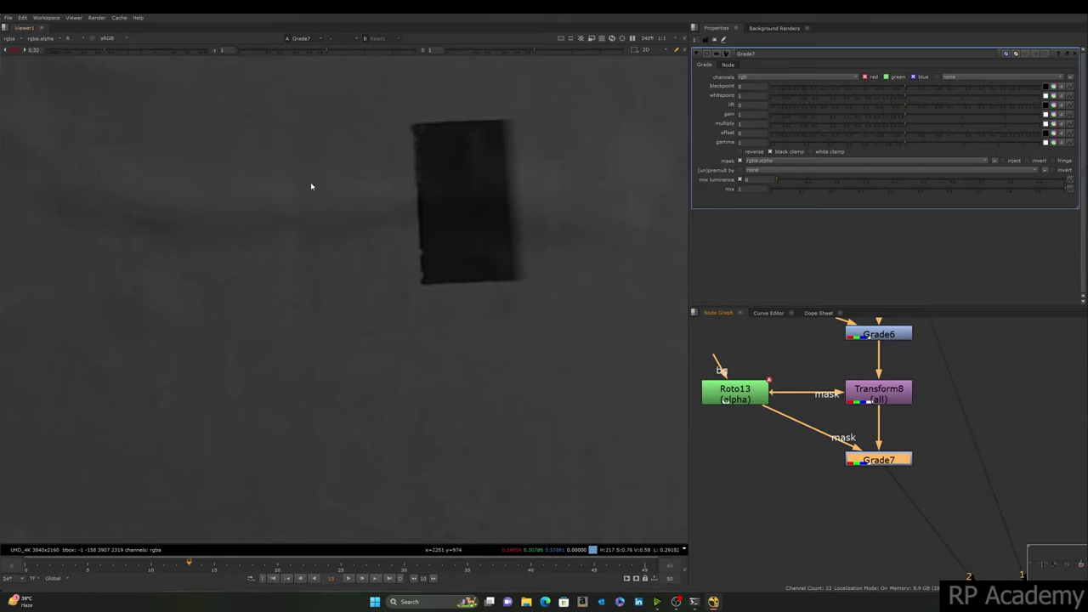
pyautogui.scroll(2, 315, 192)
pyautogui.click(752, 141)
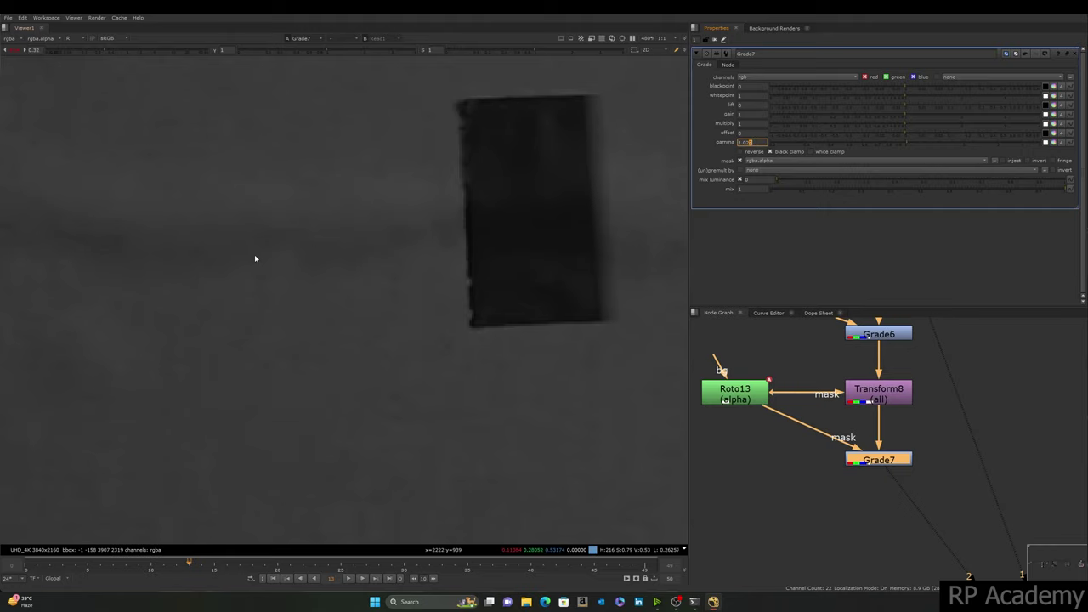
pyautogui.scroll(-2, 280, 265)
pyautogui.moveTo(864, 465); pyautogui.dragTo(887, 405, button='middle')
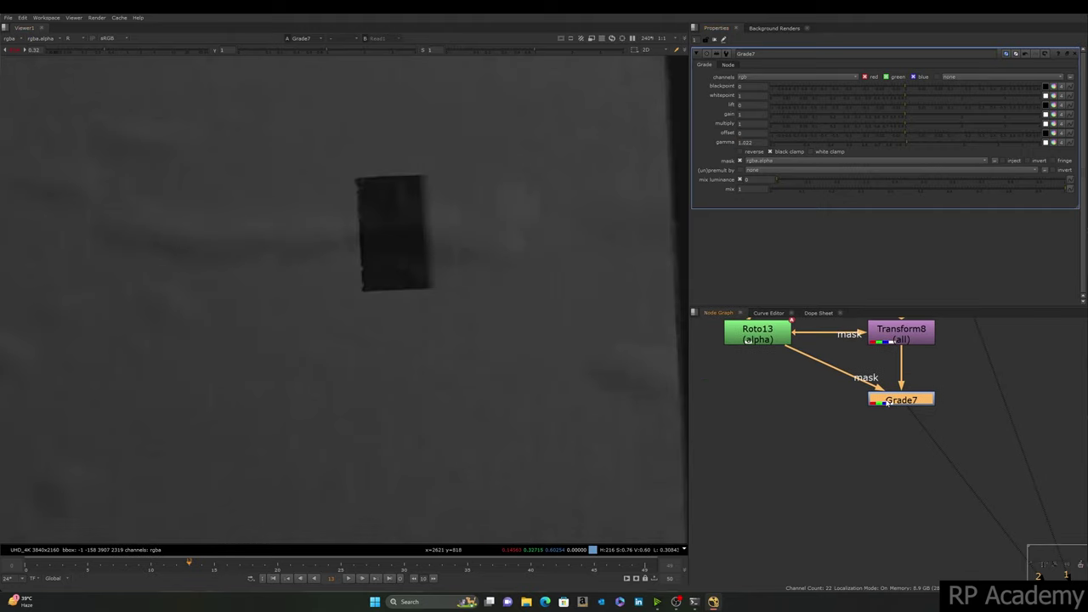
pyautogui.moveTo(482, 154); pyautogui.dragTo(277, 345)
pyautogui.moveTo(600, 402); pyautogui.dragTo(635, 461, button='middle')
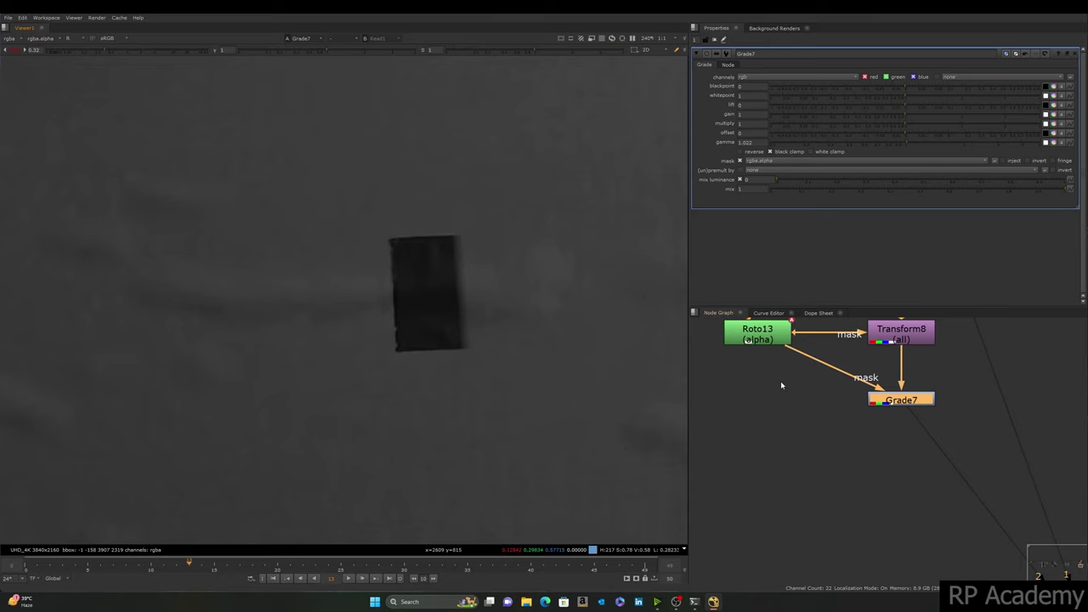
# Step: Open Roto13 and examine how its rectangle sits over the remaining part of the marker
pyautogui.click(771, 342)
pyautogui.doubleClick(771, 339)
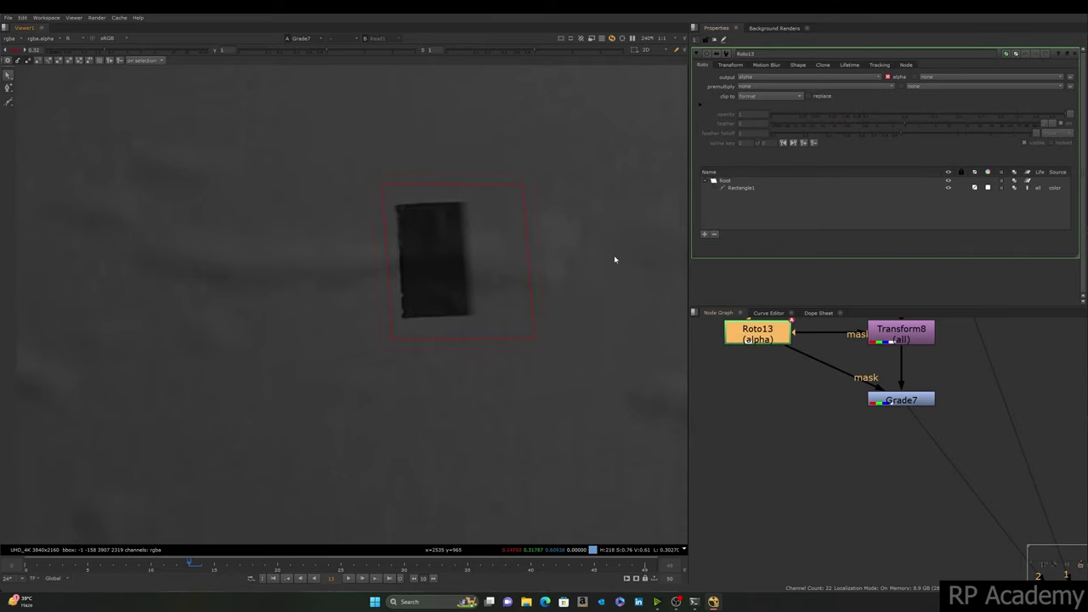
pyautogui.scroll(-3, 556, 253)
pyautogui.scroll(1, 503, 247)
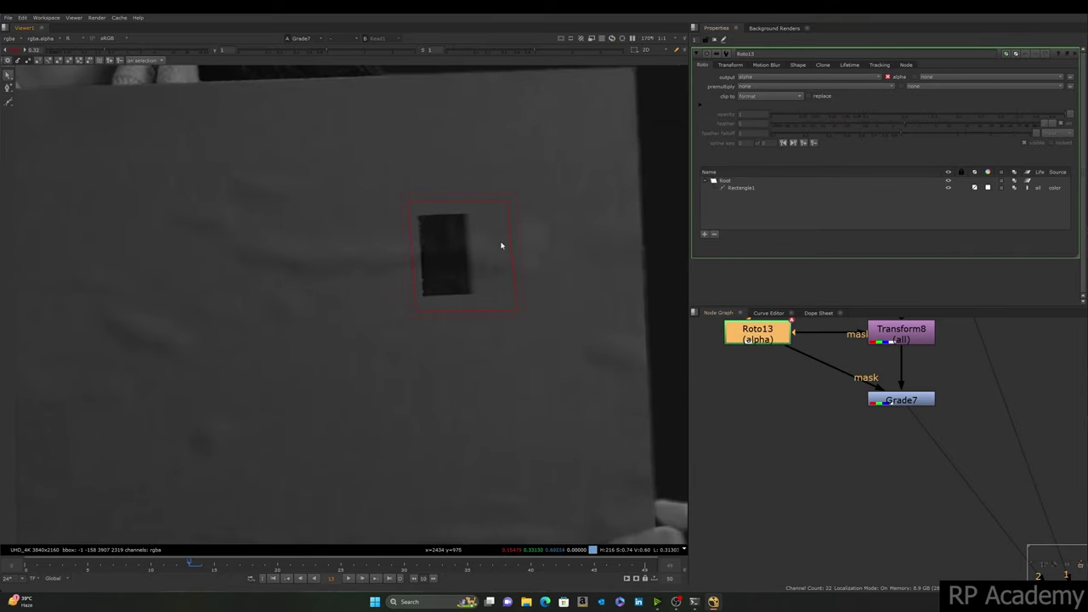
pyautogui.moveTo(509, 244); pyautogui.dragTo(505, 235, button='middle')
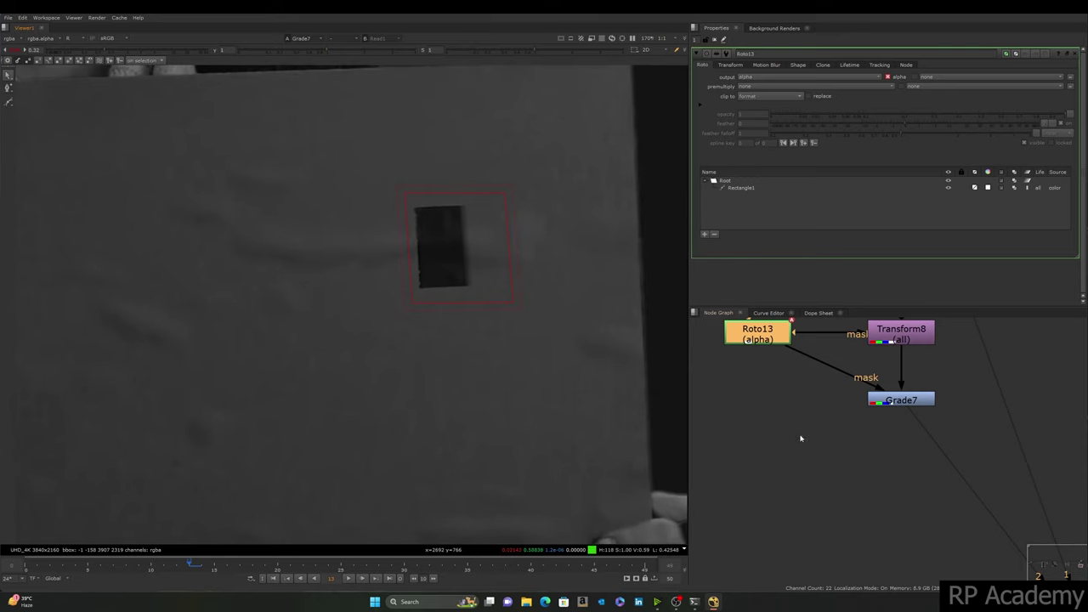
# Step: Paste a copy of Transform8 below Grade7, connect its mask input to Roto13, and view its output
pyautogui.moveTo(833, 404); pyautogui.dragTo(807, 401, button='middle')
pyautogui.scroll(-1, 863, 463)
pyautogui.click(863, 463)
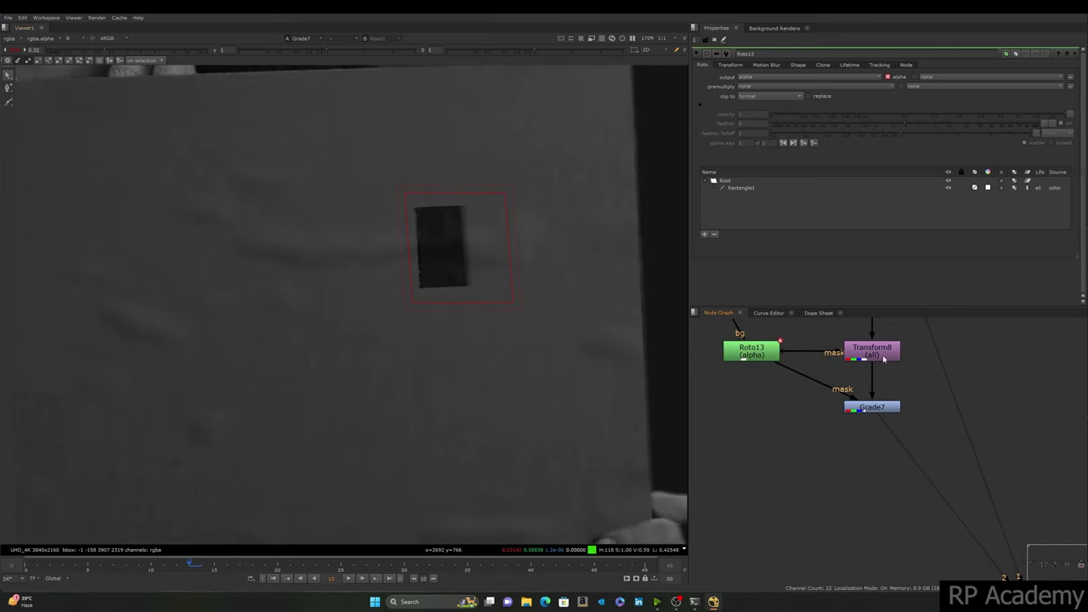
pyautogui.click(873, 354)
pyautogui.hotkey('ctrl', 'c')
pyautogui.click(851, 450)
pyautogui.hotkey('ctrl', 'v')
pyautogui.moveTo(851, 451); pyautogui.dragTo(745, 350)
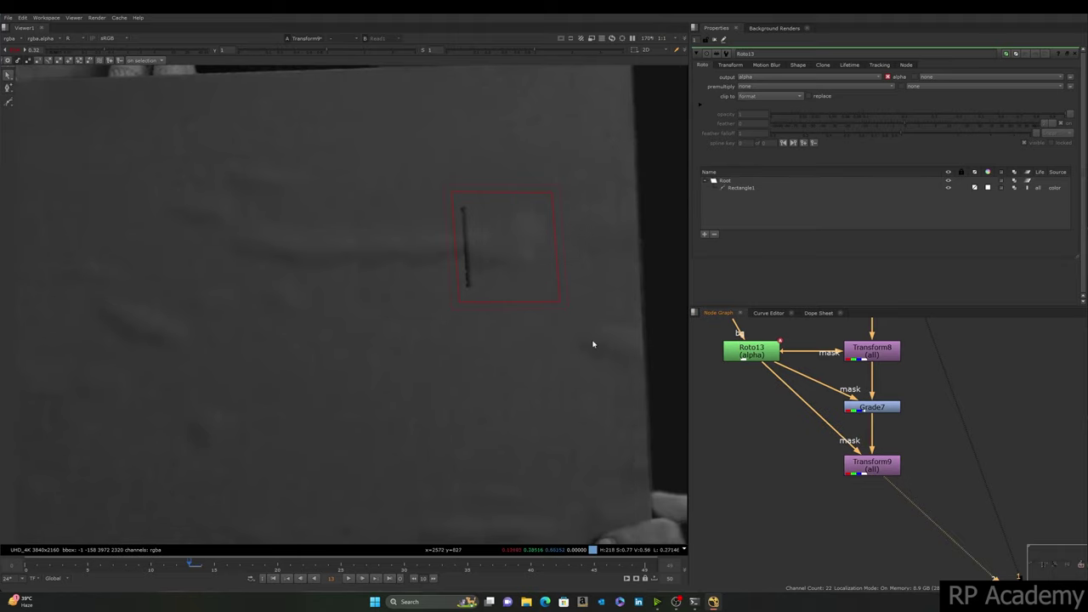
# Step: Reset Transform9's translate to 0, 0 and move its centre to about x 2399.5, y 880.5, near the marker's lower-right corner
pyautogui.doubleClick(871, 465)
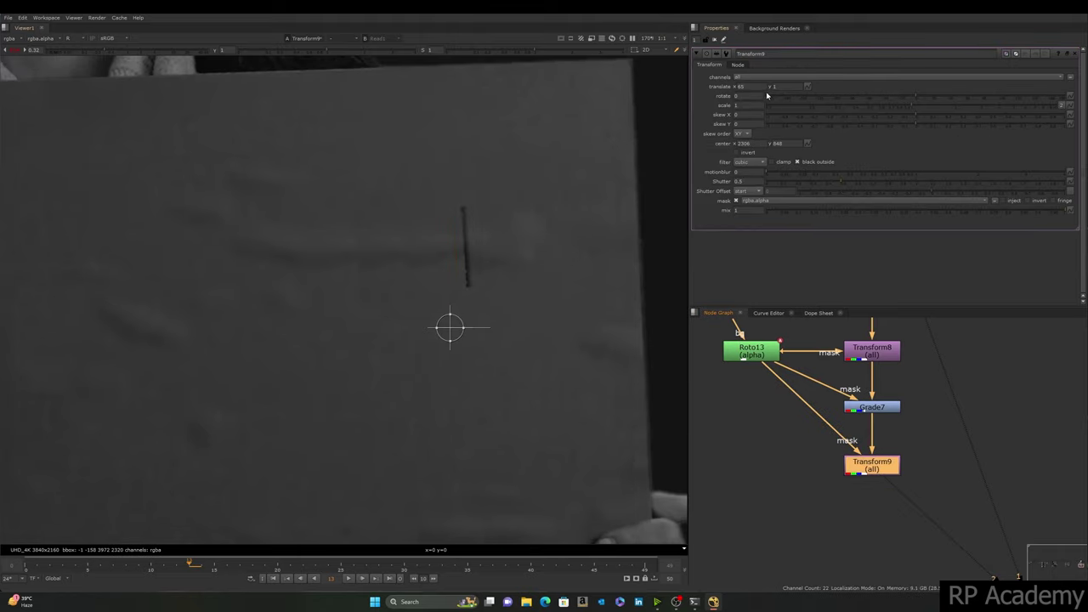
pyautogui.press('Tab')
pyautogui.write('0')
pyautogui.press('Tab')
pyautogui.write('0')
pyautogui.click(807, 505)
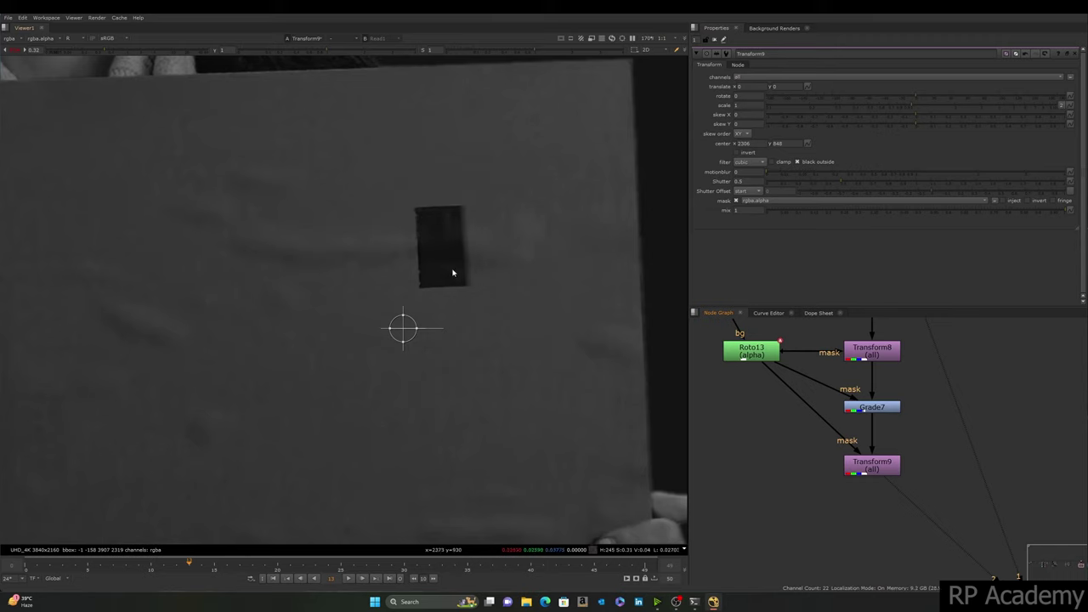
pyautogui.keyDown('ctrl'); pyautogui.moveTo(403, 327); pyautogui.dragTo(470, 304); pyautogui.keyUp('ctrl')
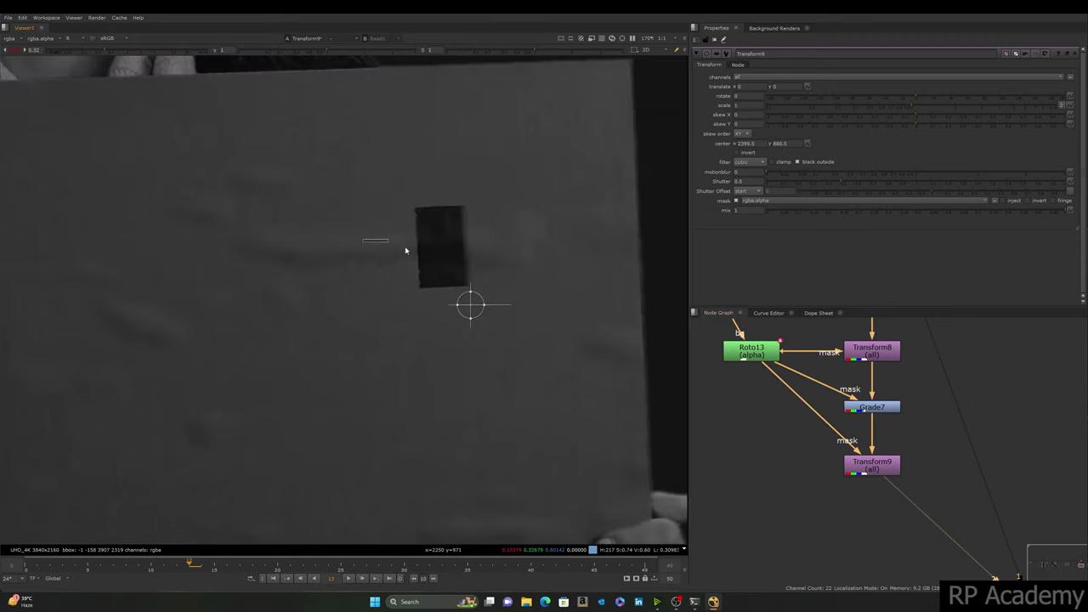
# Step: Try to cover the remaining marker by nudging Transform9's translate x to about -38
pyautogui.scroll(2, 528, 389)
pyautogui.press('KP_4')
pyautogui.press('KP_4')
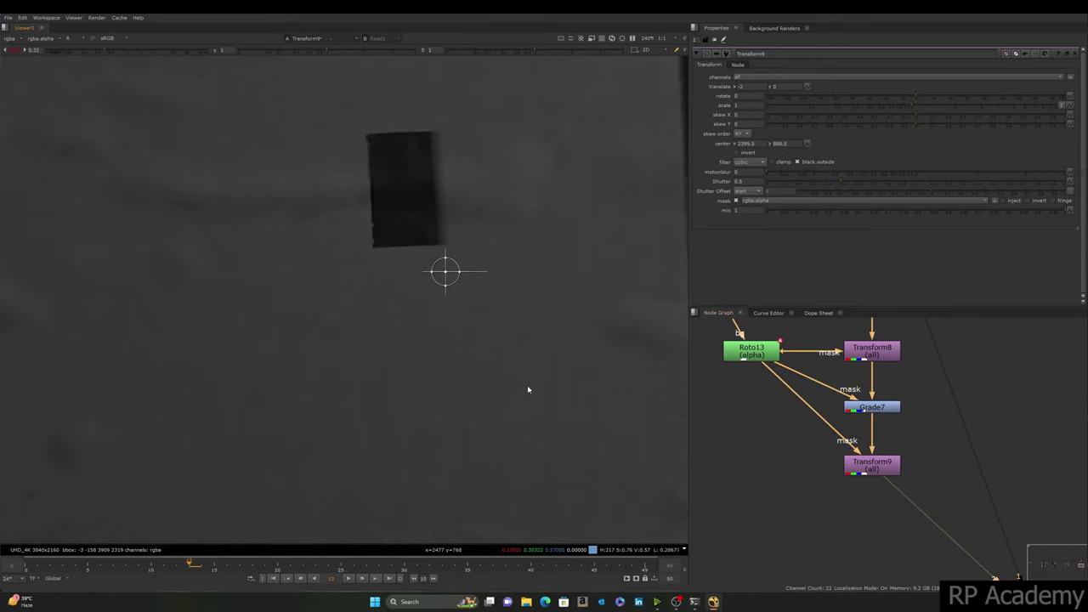
pyautogui.press('KP_4')
pyautogui.press('KP_4')
pyautogui.press('KP_4')
pyautogui.press('KP_4')
pyautogui.press('KP_4')
pyautogui.press('KP_4')
pyautogui.press('KP_4')
pyautogui.press('KP_4')
pyautogui.press('KP_4')
pyautogui.press('KP_4')
pyautogui.press('KP_4')
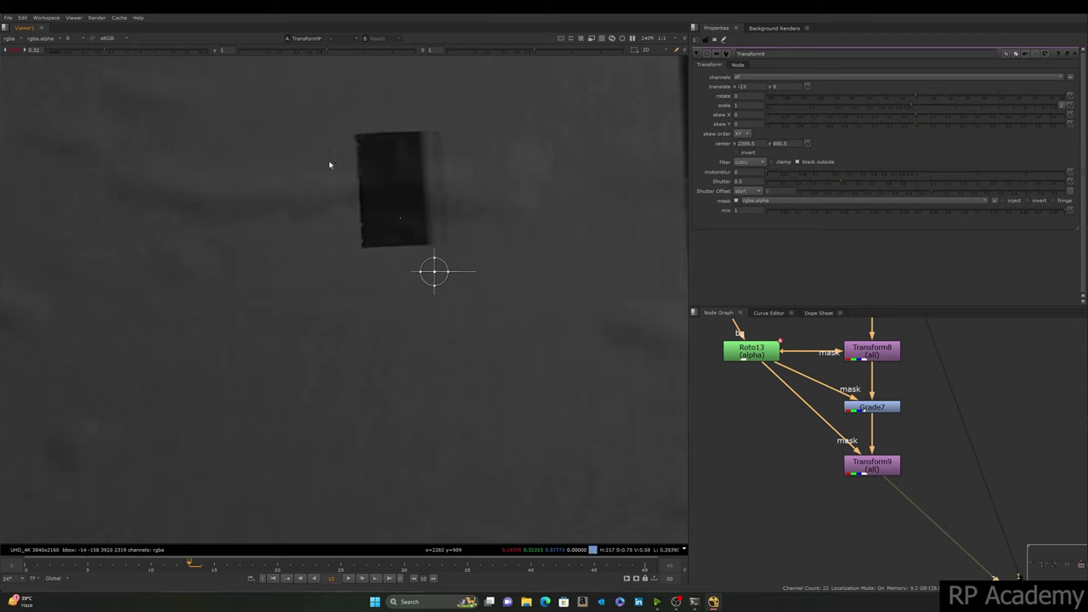
pyautogui.press('KP_4')
pyautogui.press('KP_4')
pyautogui.press('KP_4')
pyautogui.press('KP_4')
pyautogui.press('KP_4')
pyautogui.press('KP_4')
pyautogui.press('KP_4')
pyautogui.press('KP_4')
pyautogui.press('KP_4')
pyautogui.press('KP_4')
pyautogui.press('KP_4')
pyautogui.press('KP_4')
pyautogui.press('KP_4')
pyautogui.press('KP_4')
pyautogui.press('KP_4')
pyautogui.press('KP_4')
pyautogui.press('KP_4')
pyautogui.press('KP_4')
pyautogui.press('KP_4')
pyautogui.press('KP_4')
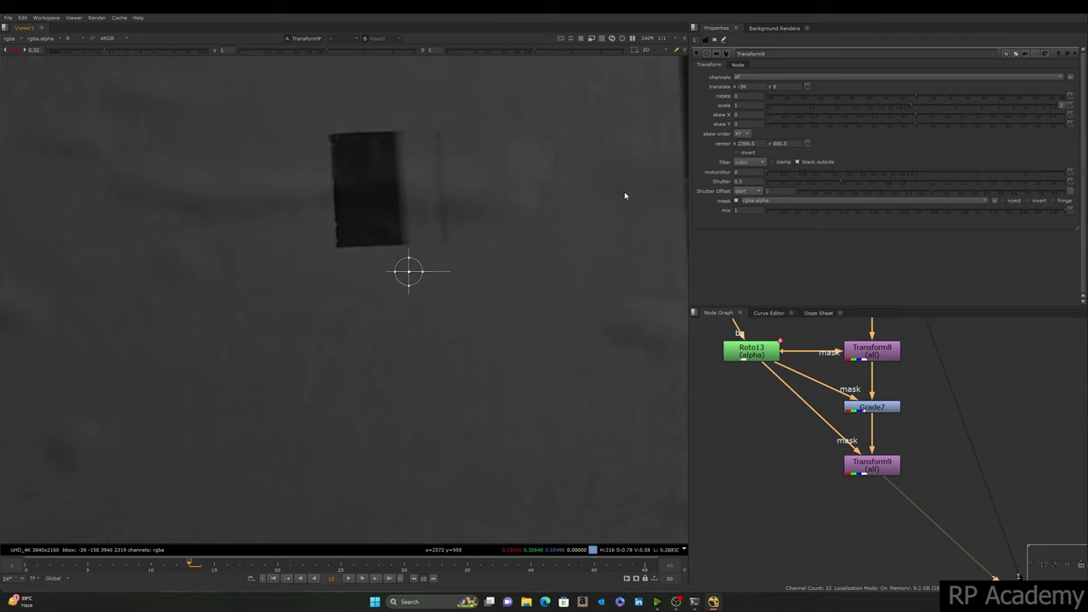
# Step: Reset Transform9's translate x to 0 and deselect all nodes
pyautogui.doubleClick(739, 87)
pyautogui.write('0')
pyautogui.click(745, 435)
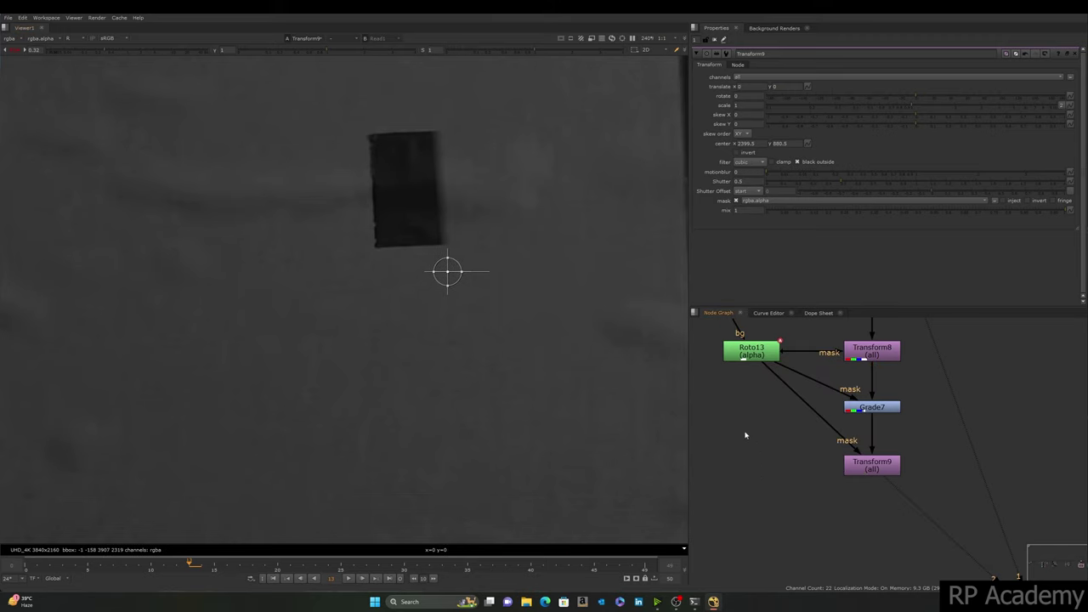
# Step: Paste a copy of Roto13 beside Transform9, connect Transform9's mask input to the copy, and open its properties
pyautogui.doubleClick(753, 352)
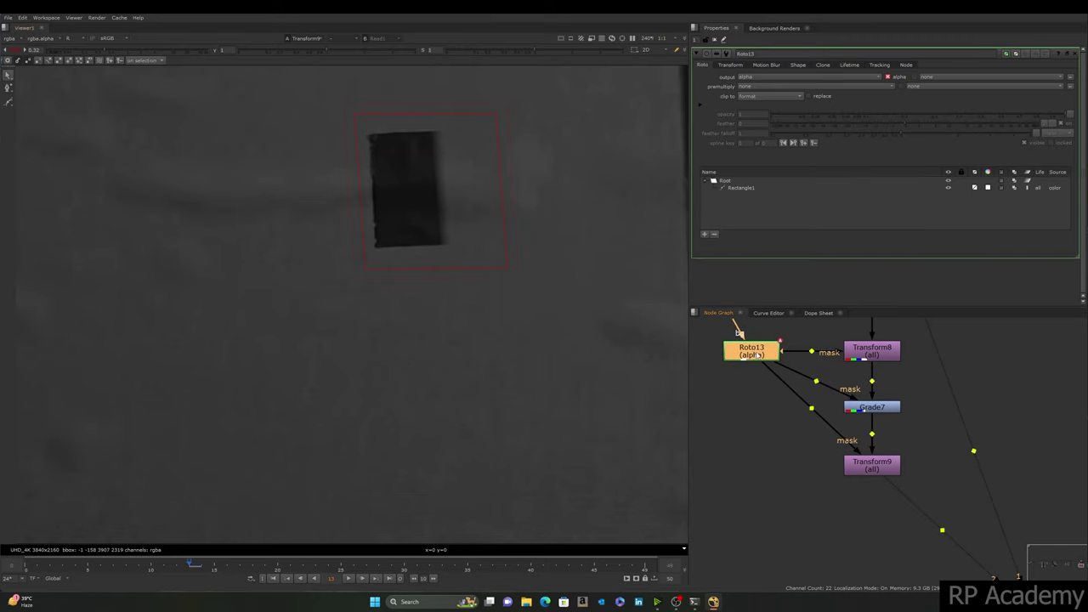
pyautogui.hotkey('ctrl', 'c')
pyautogui.click(768, 462)
pyautogui.hotkey('ctrl', 'v')
pyautogui.moveTo(773, 375); pyautogui.dragTo(775, 464)
pyautogui.doubleClick(772, 464)
# Step: Shift Roto14's rectangle sideways over the marker and enable ripple editing for all keyframes
pyautogui.click(433, 157)
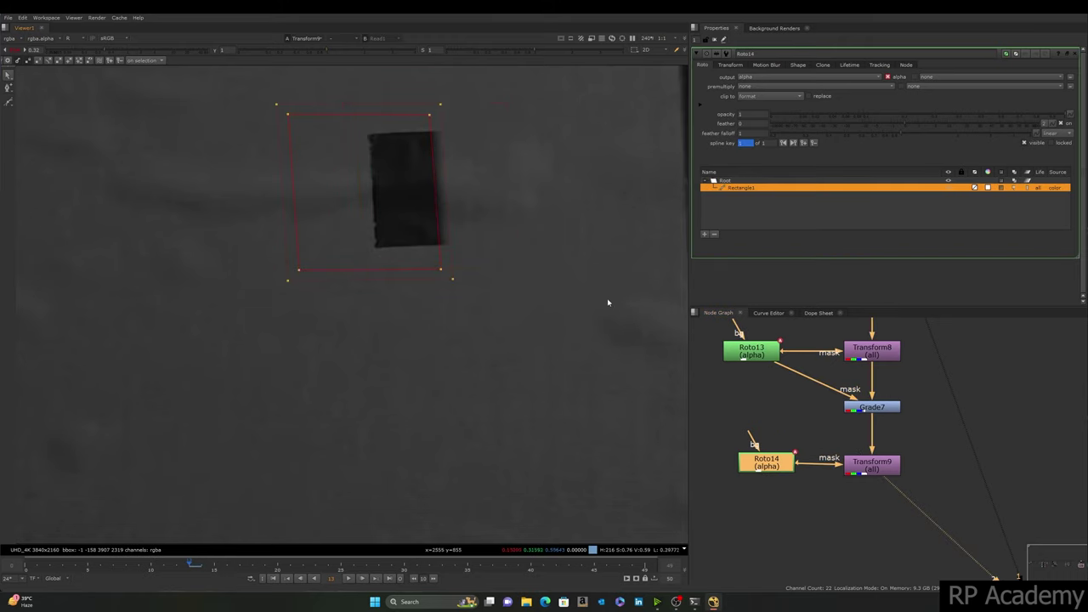
pyautogui.moveTo(422, 178); pyautogui.dragTo(415, 264, button='middle')
pyautogui.moveTo(192, 157); pyautogui.dragTo(375, 438)
pyautogui.click(100, 61)
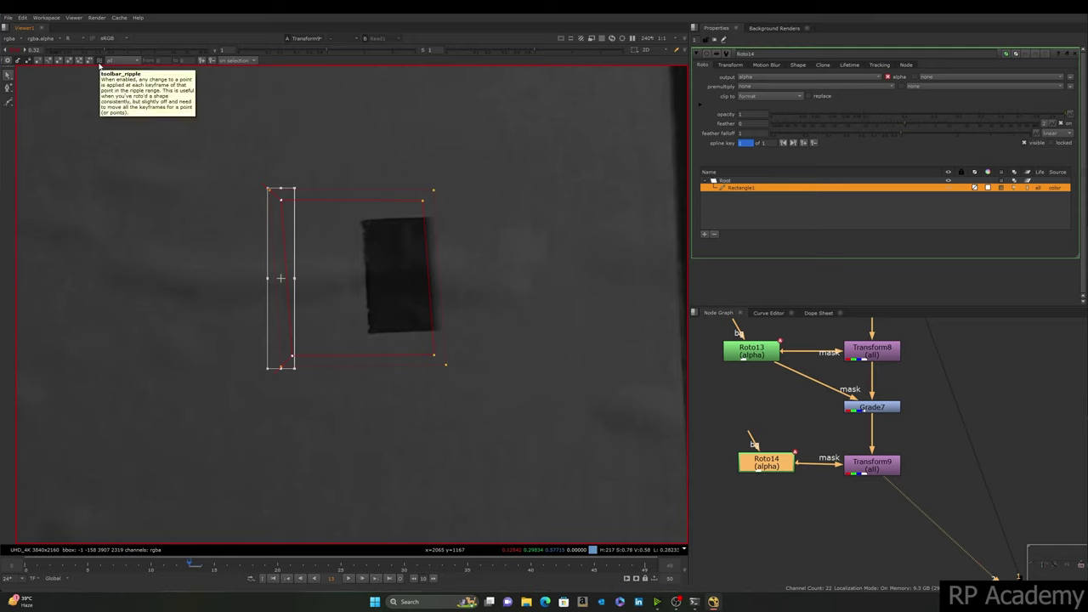
pyautogui.click(179, 216)
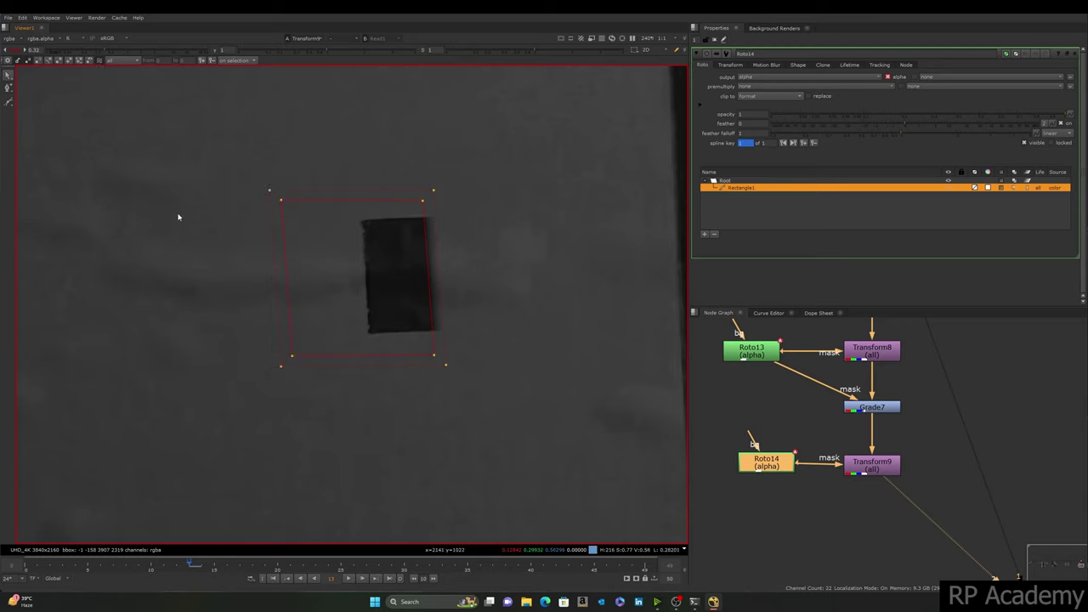
# Step: Move Roto14's left edge inward and adjust its corners so the rectangle closely frames the black marker
pyautogui.moveTo(170, 146); pyautogui.dragTo(330, 408)
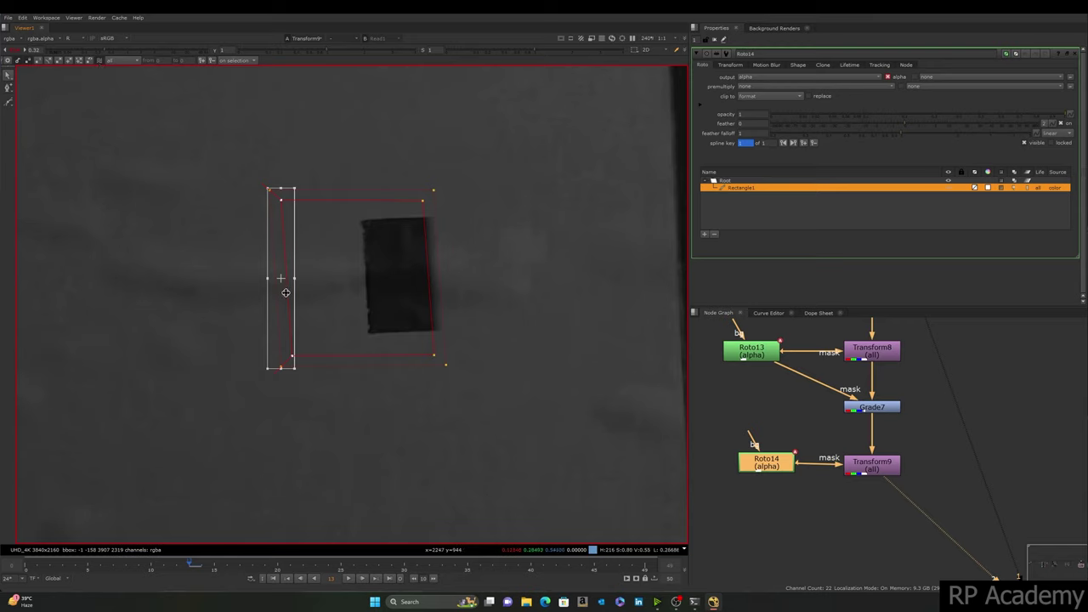
pyautogui.moveTo(286, 292); pyautogui.dragTo(363, 294)
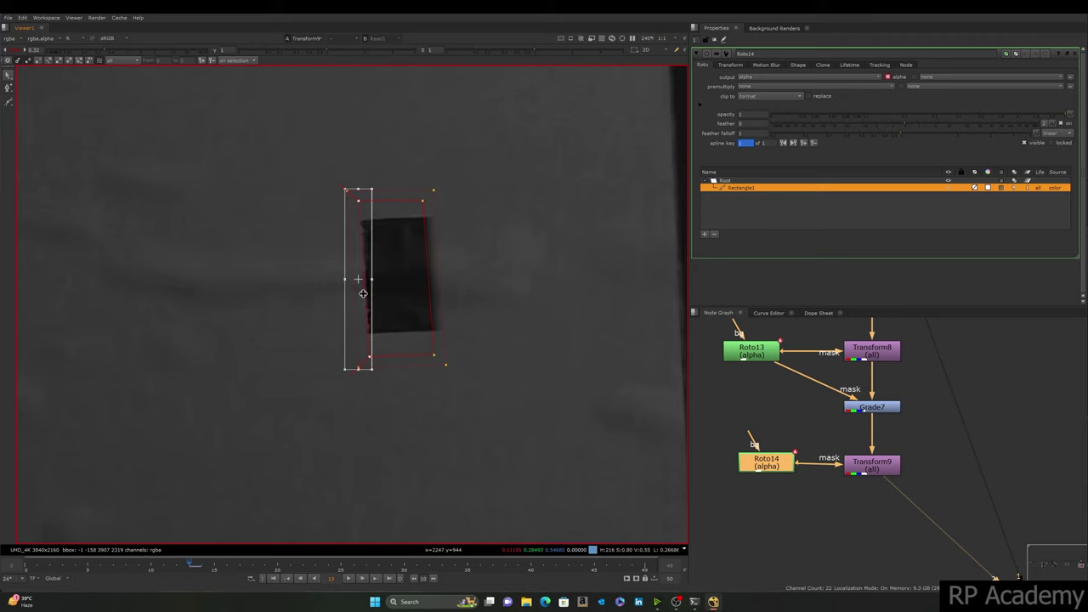
pyautogui.click(390, 377)
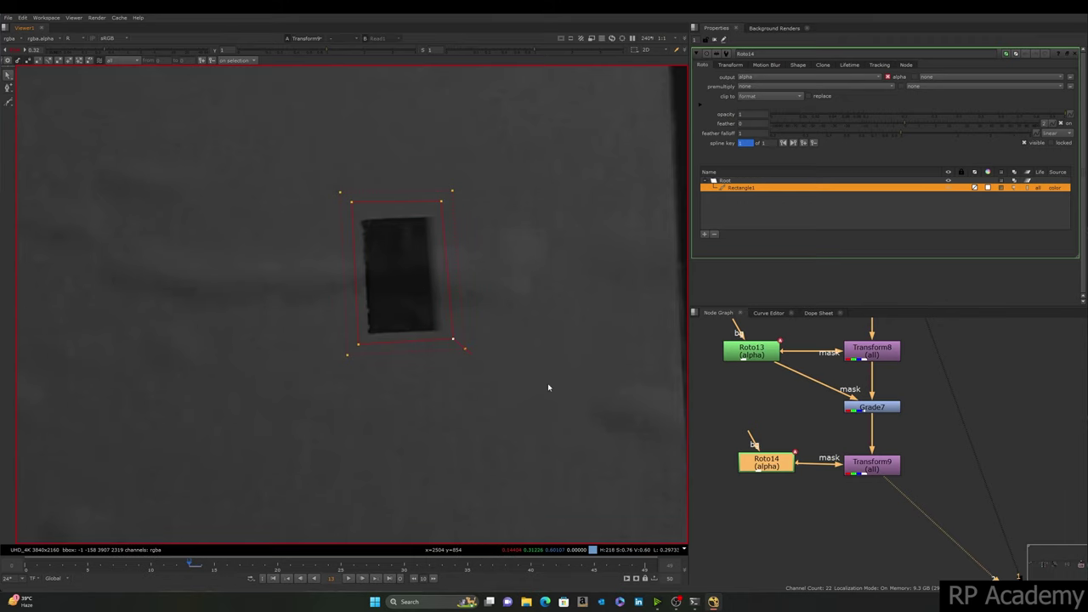
# Step: Open Transform9 and nudge its translate x to -100 so clean board texture covers the marker
pyautogui.doubleClick(863, 466)
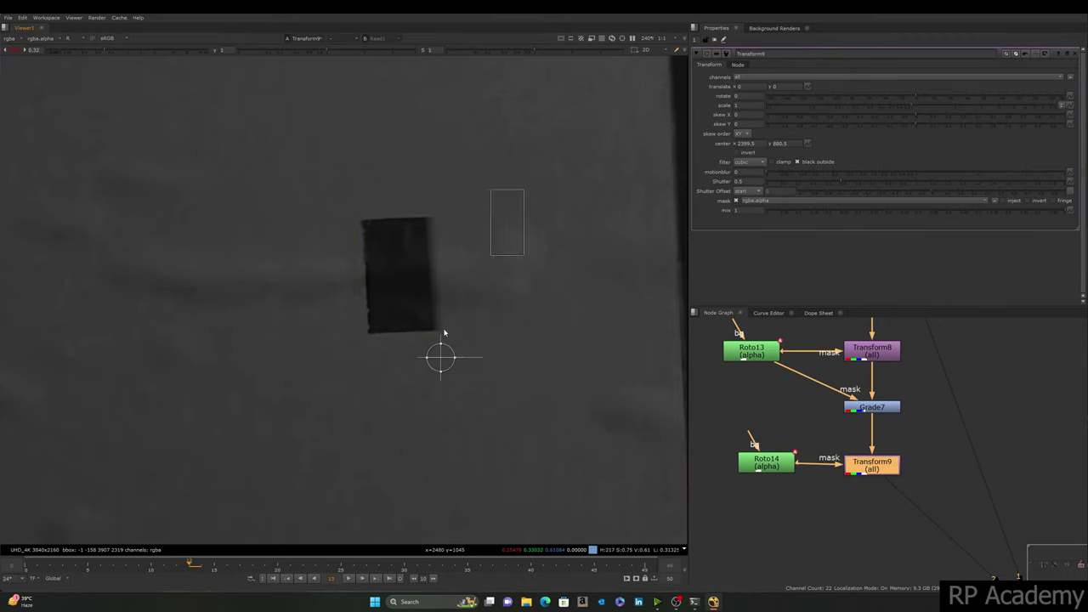
pyautogui.press('KP_4')
pyautogui.press('KP_4')
pyautogui.press('KP_4')
pyautogui.press('KP_4')
pyautogui.press('KP_4')
pyautogui.press('KP_4')
pyautogui.press('KP_4')
pyautogui.press('KP_4')
pyautogui.press('KP_4')
pyautogui.press('KP_4')
pyautogui.press('KP_4')
pyautogui.press('KP_4')
pyautogui.press('KP_4')
pyautogui.press('KP_4')
pyautogui.press('KP_4')
pyautogui.press('KP_4')
pyautogui.press('KP_4')
pyautogui.press('KP_4')
pyautogui.press('KP_4')
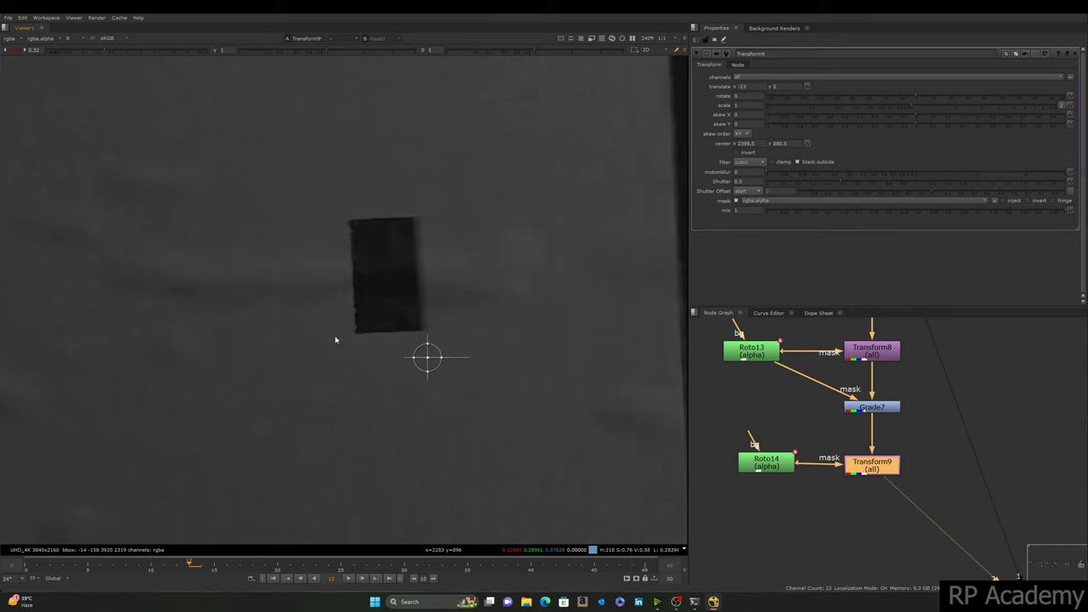
pyautogui.press('KP_4')
pyautogui.press('KP_4')
pyautogui.press('KP_4')
pyautogui.press('KP_4')
pyautogui.press('KP_4')
pyautogui.press('KP_4')
pyautogui.press('KP_4')
pyautogui.press('KP_4')
pyautogui.press('KP_4')
pyautogui.press('KP_4')
pyautogui.press('KP_4')
pyautogui.press('KP_4')
pyautogui.press('KP_4')
pyautogui.press('KP_4')
pyautogui.press('KP_4')
pyautogui.press('KP_4')
pyautogui.press('KP_4')
pyautogui.press('KP_4')
pyautogui.press('KP_4')
pyautogui.press('KP_4')
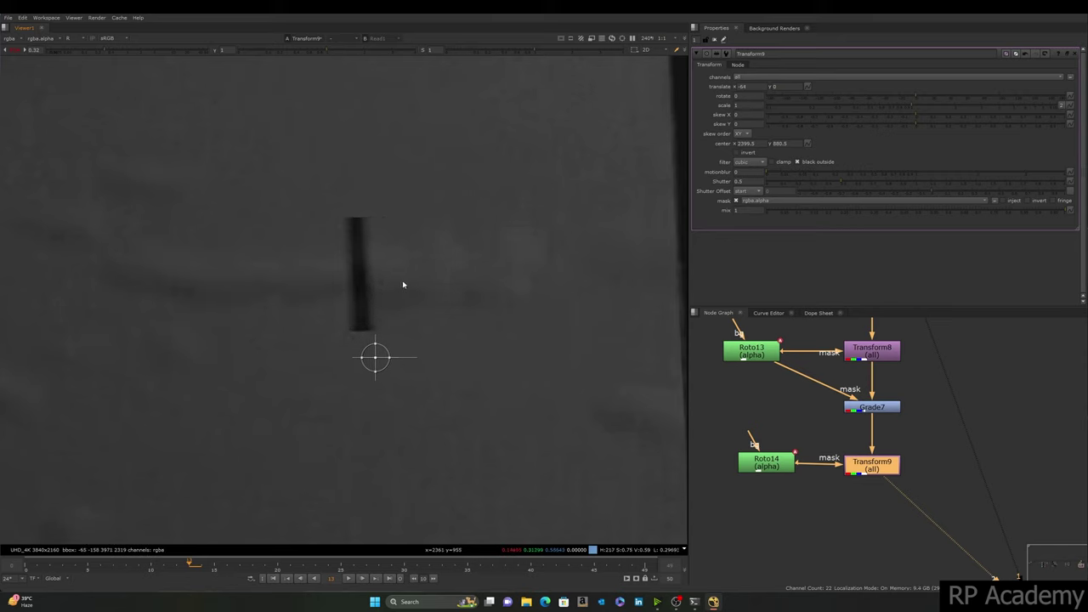
pyautogui.press('KP_4')
pyautogui.press('KP_4')
pyautogui.press('KP_4')
pyautogui.press('KP_4')
pyautogui.press('KP_4')
pyautogui.press('KP_4')
pyautogui.press('KP_4')
pyautogui.press('KP_4')
pyautogui.press('KP_4')
pyautogui.press('KP_4')
pyautogui.press('KP_4')
pyautogui.press('KP_4')
pyautogui.press('KP_4')
pyautogui.press('KP_4')
pyautogui.press('KP_4')
pyautogui.press('KP_4')
pyautogui.press('KP_4')
pyautogui.press('KP_4')
pyautogui.press('KP_4')
pyautogui.press('KP_4')
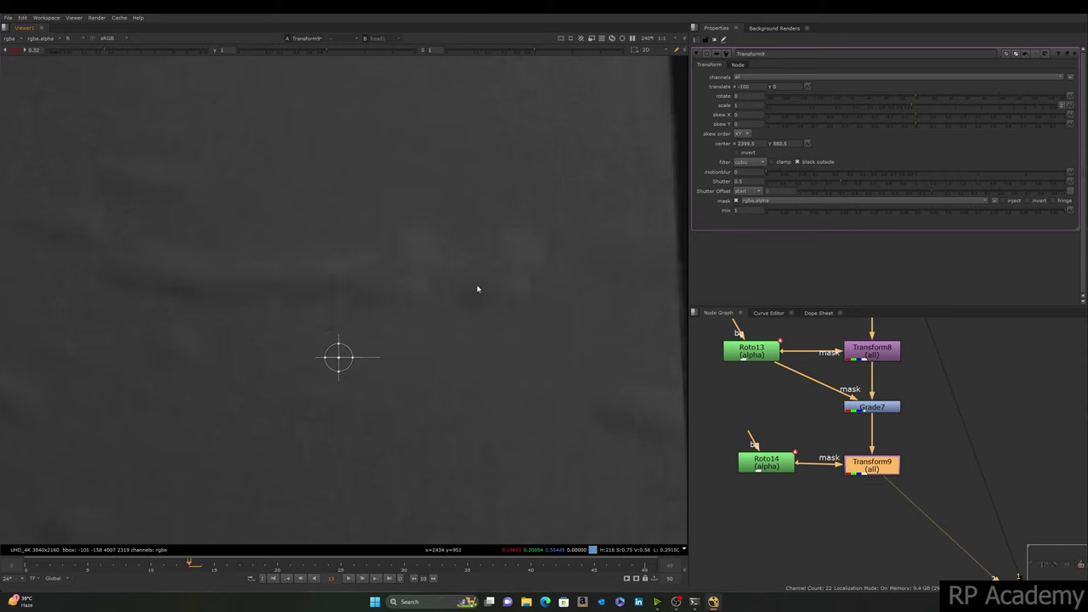
pyautogui.scroll(-2, 485, 272)
pyautogui.scroll(2, 465, 280)
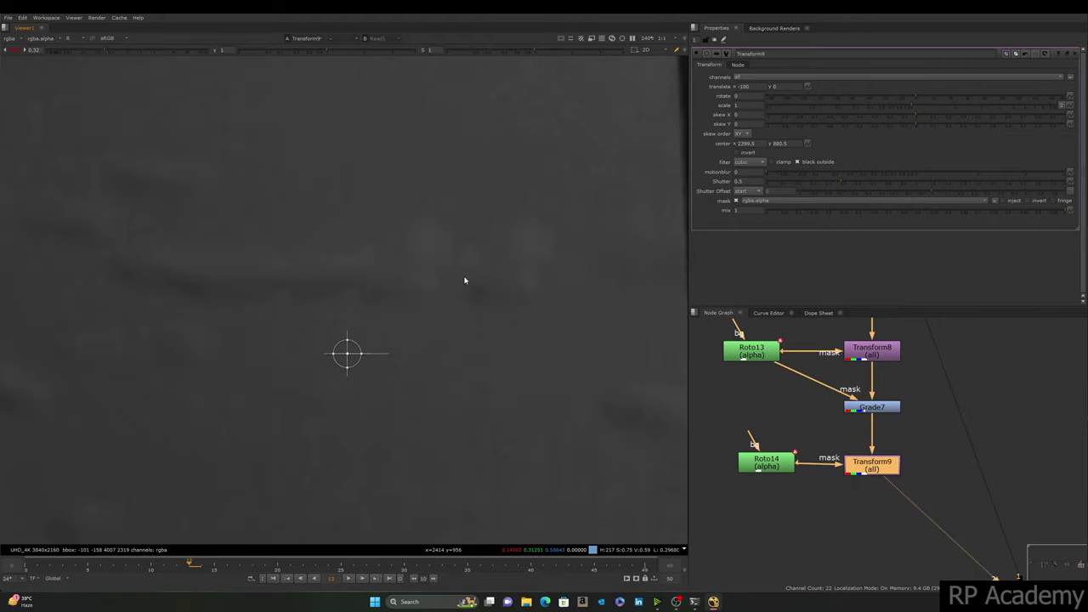
# Step: Fine-tune Transform9's translate to x -93, y 10 so the patch lines up with the board's wrinkles
pyautogui.press('KP_8')
pyautogui.press('KP_8')
pyautogui.press('KP_8')
pyautogui.press('KP_8')
pyautogui.press('KP_8')
pyautogui.press('KP_8')
pyautogui.press('KP_8')
pyautogui.press('KP_8')
pyautogui.press('KP_2')
pyautogui.press('KP_6')
pyautogui.press('KP_6')
pyautogui.press('KP_6')
pyautogui.press('KP_6')
pyautogui.press('KP_6')
pyautogui.press('KP_6')
pyautogui.press('KP_6')
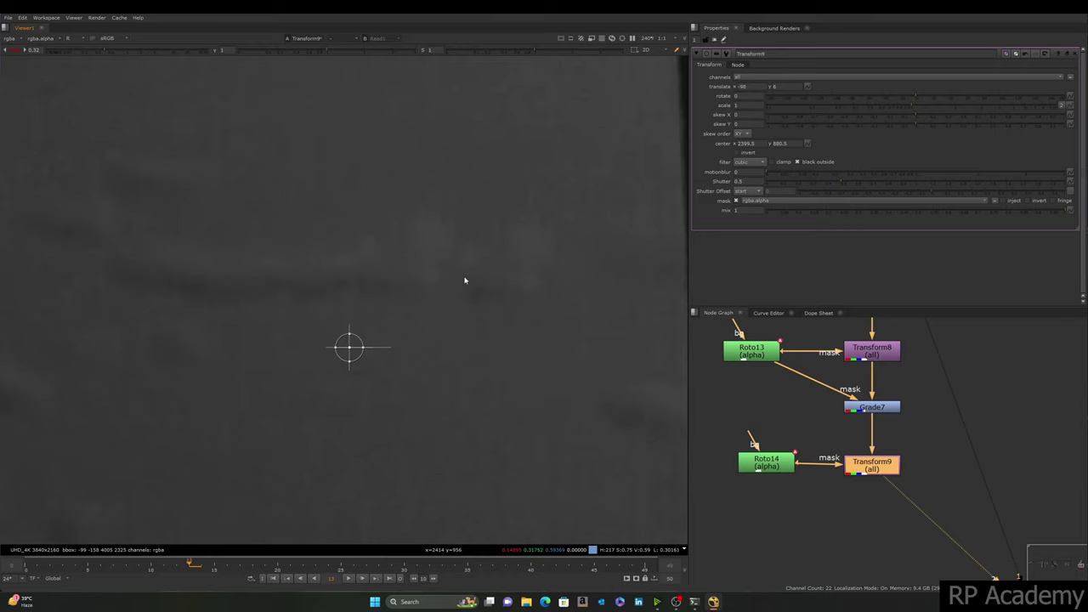
pyautogui.press('KP_8')
pyautogui.press('KP_8')
pyautogui.press('KP_8')
pyautogui.press('KP_8')
pyautogui.press('KP_4')
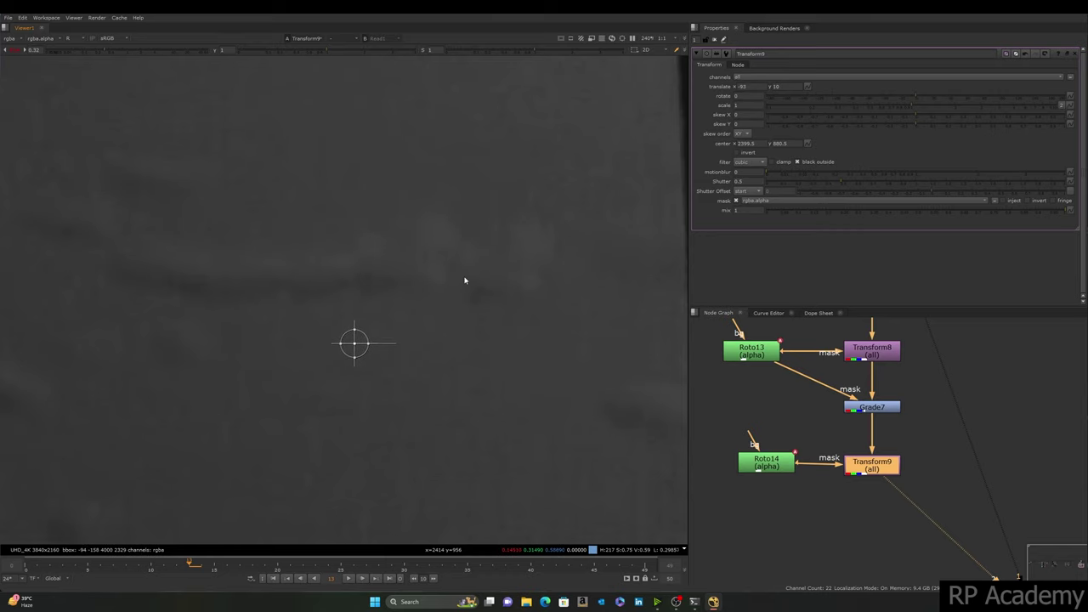
pyautogui.scroll(-5, 442, 354)
pyautogui.scroll(4, 442, 331)
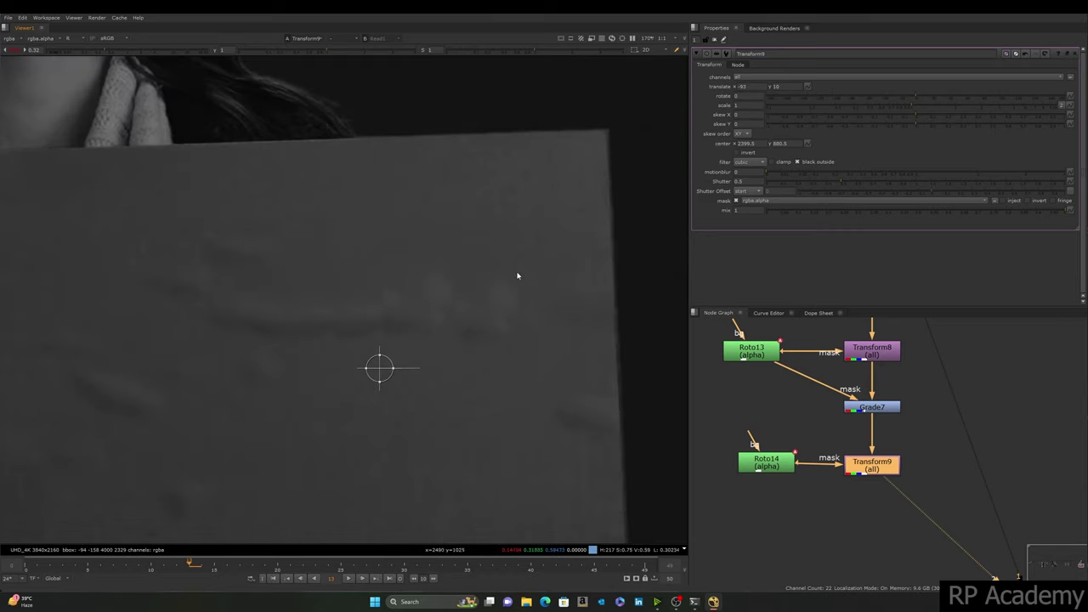
# Step: Add a Grade node below Transform9, connect its mask input to Roto14, and view its output
pyautogui.moveTo(881, 488); pyautogui.dragTo(859, 387, button='middle')
pyautogui.click(833, 421)
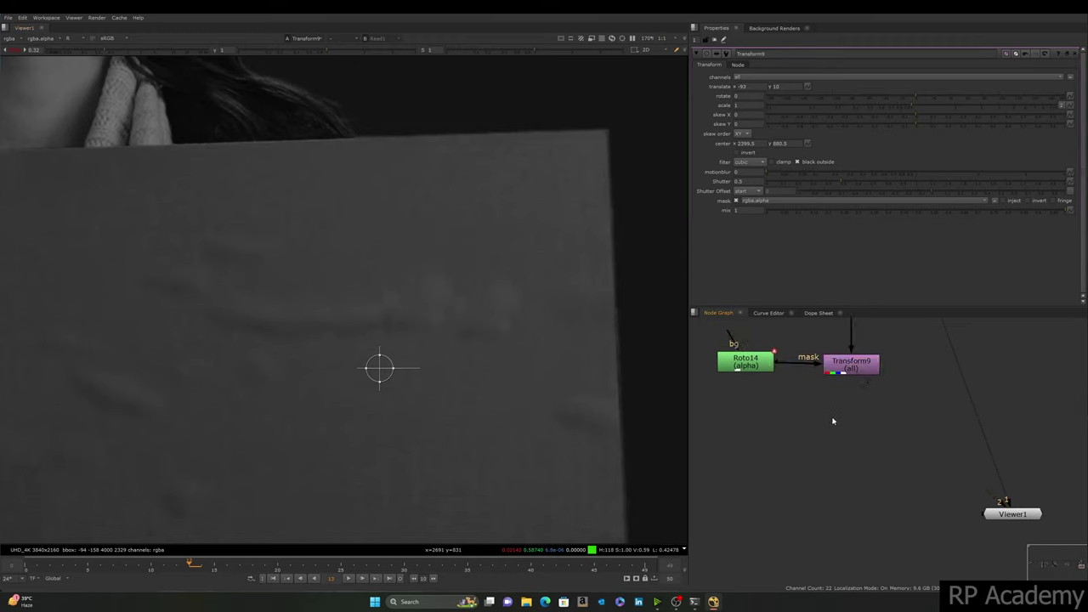
pyautogui.press('g')
pyautogui.moveTo(833, 421); pyautogui.dragTo(739, 359)
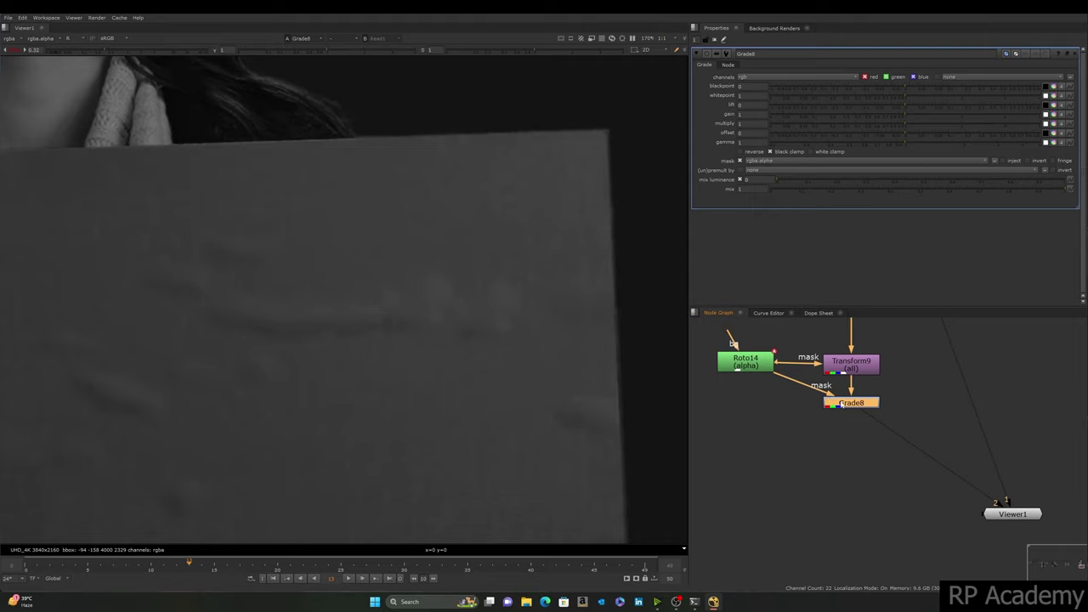
# Step: Set Grade8's gamma to 0.999 to match the patch to the surrounding board
pyautogui.click(757, 143)
pyautogui.press('Down')
pyautogui.scroll(-3, 783, 486)
pyautogui.scroll(-4, 325, 380)
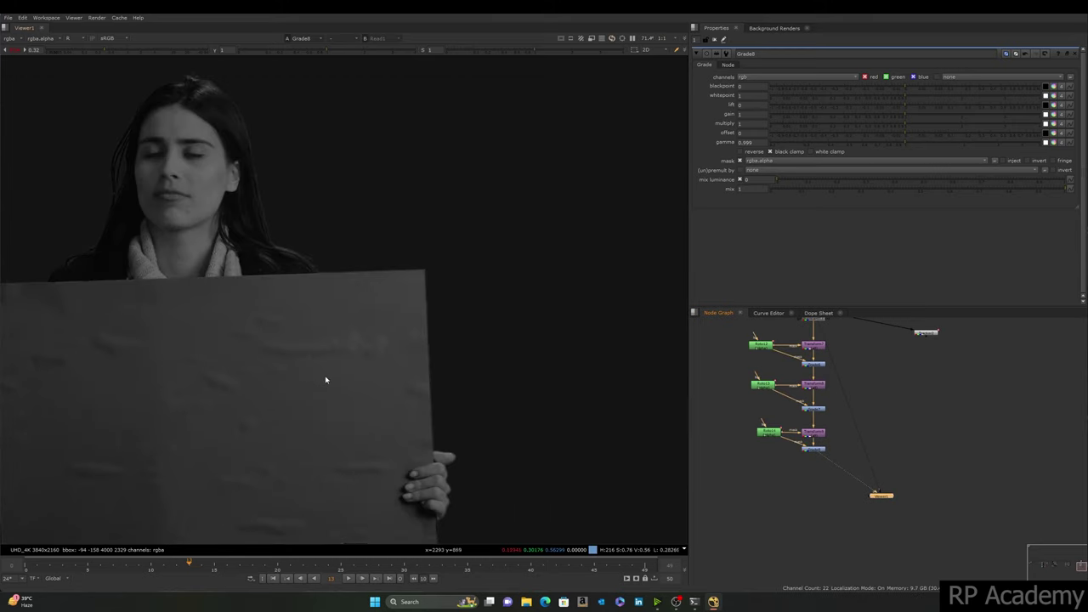
# Step: Switch the viewer back to full RGB and play the clip to check the cleaned marker areas in motion
pyautogui.moveTo(325, 380); pyautogui.dragTo(477, 218, button='middle')
pyautogui.press('r')
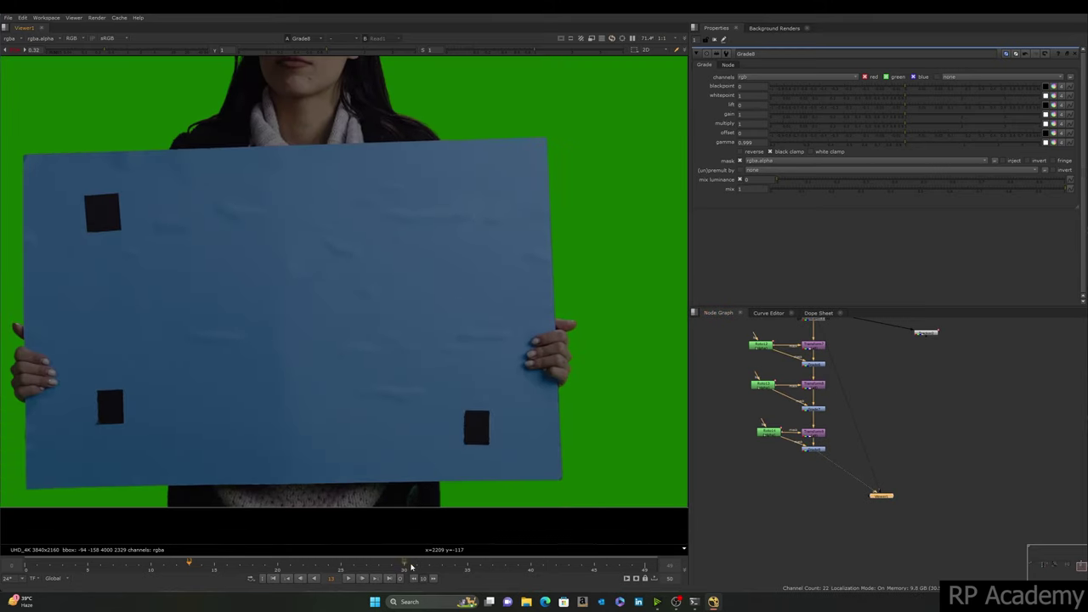
pyautogui.click(358, 580)
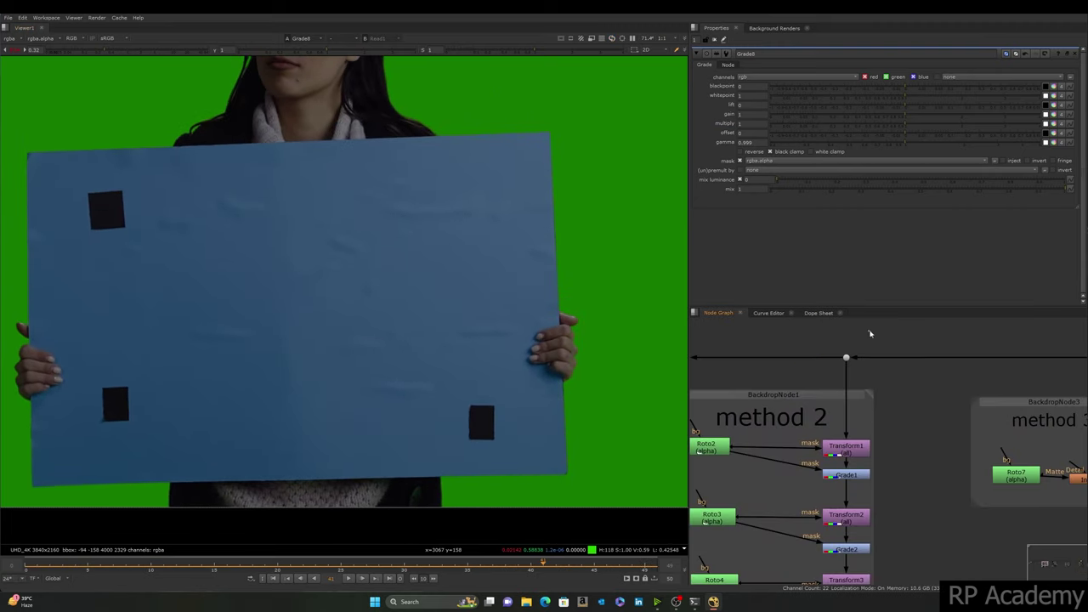
# Step: View Grade1 in the method 2 group and play the clip to check the central marker's removal
pyautogui.moveTo(357, 350); pyautogui.dragTo(351, 273, button='middle')
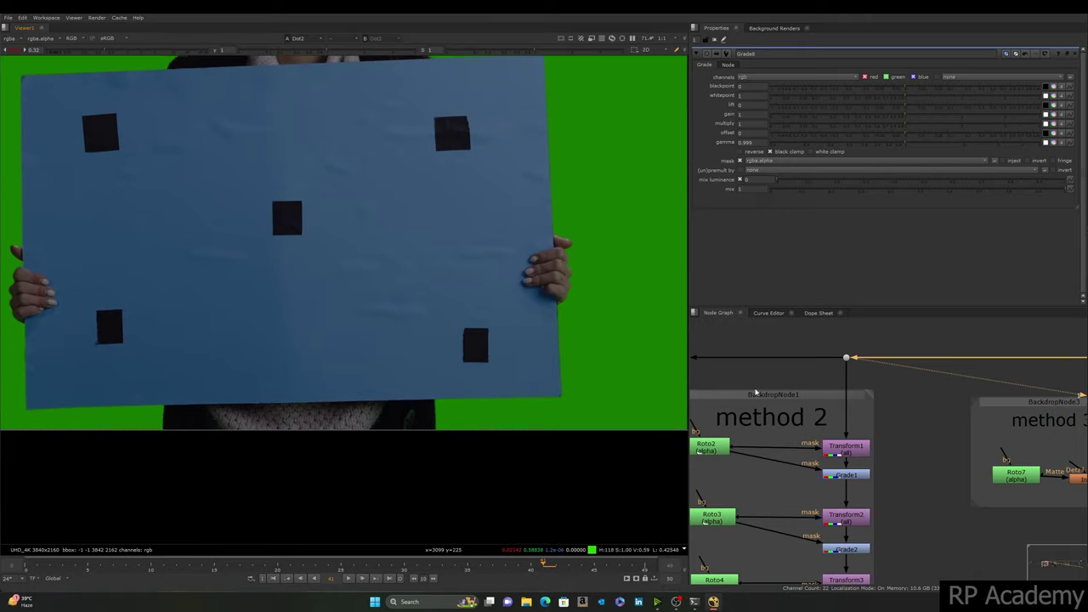
pyautogui.moveTo(798, 410); pyautogui.dragTo(848, 362, button='middle')
pyautogui.click(898, 427)
pyautogui.press('1')
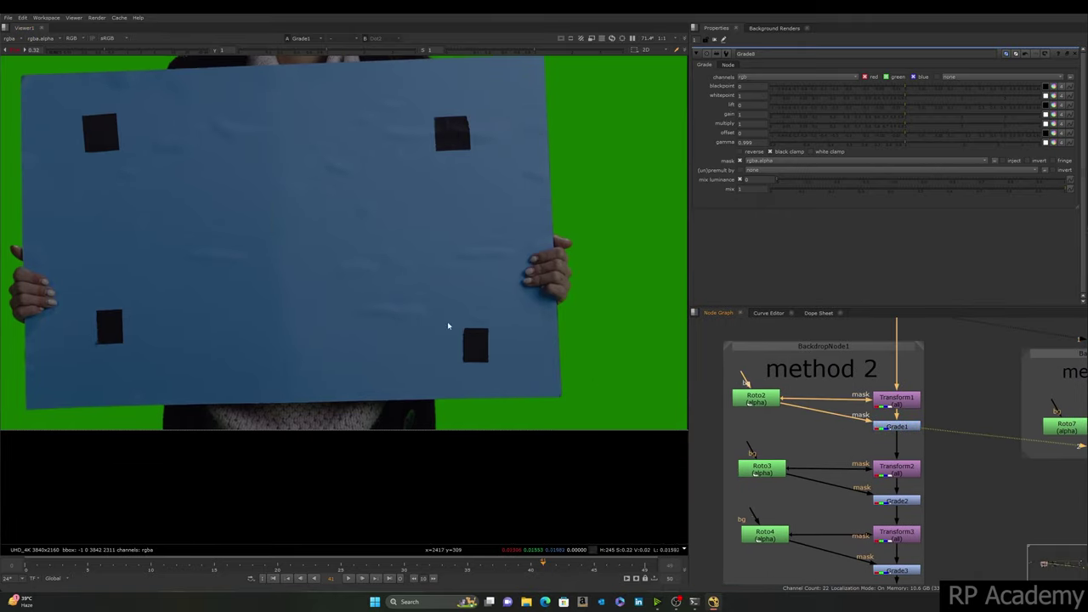
pyautogui.click(349, 580)
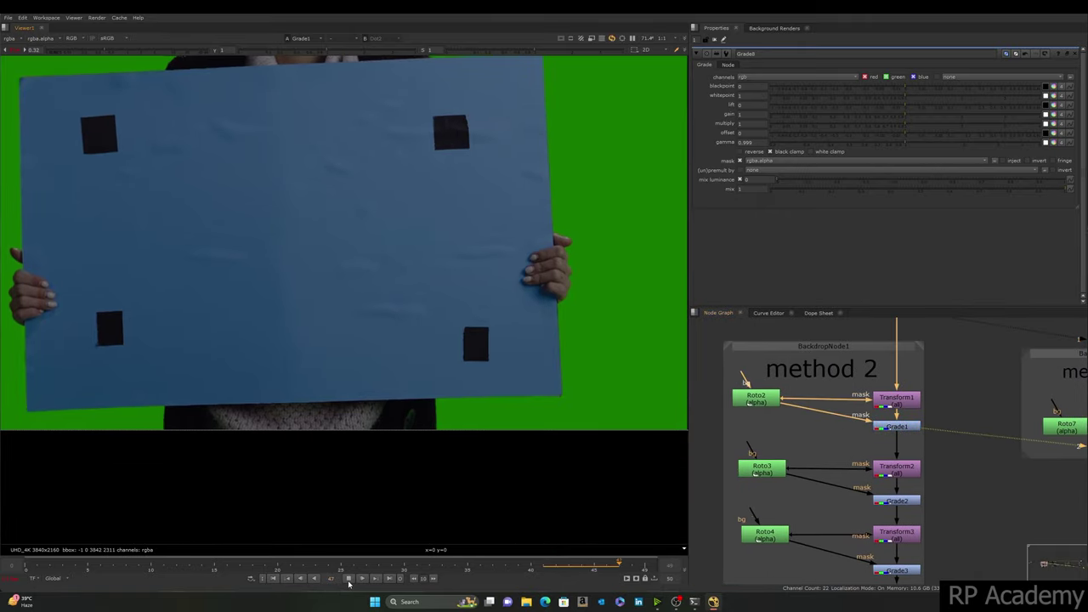
pyautogui.click(349, 580)
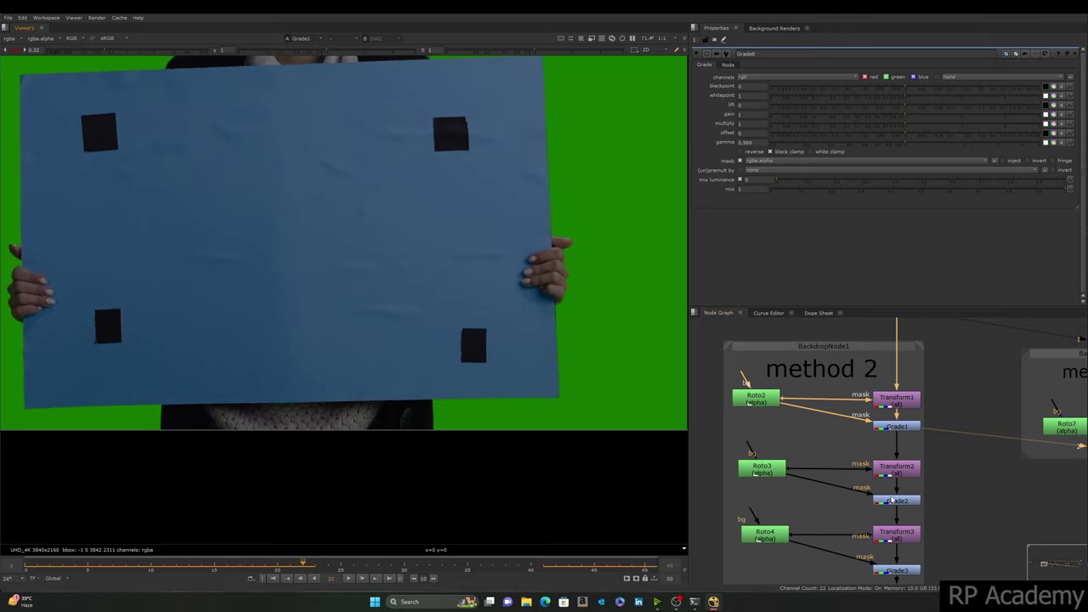
# Step: View Grade2's output and play the clip to check the upper-right marker's removal
pyautogui.click(893, 501)
pyautogui.press('1')
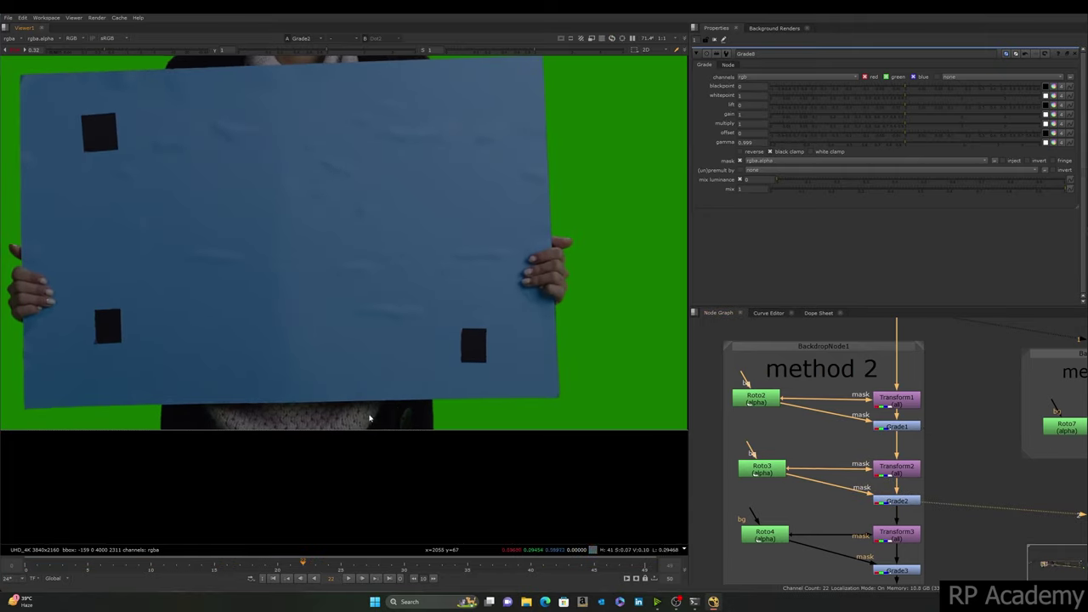
pyautogui.click(348, 578)
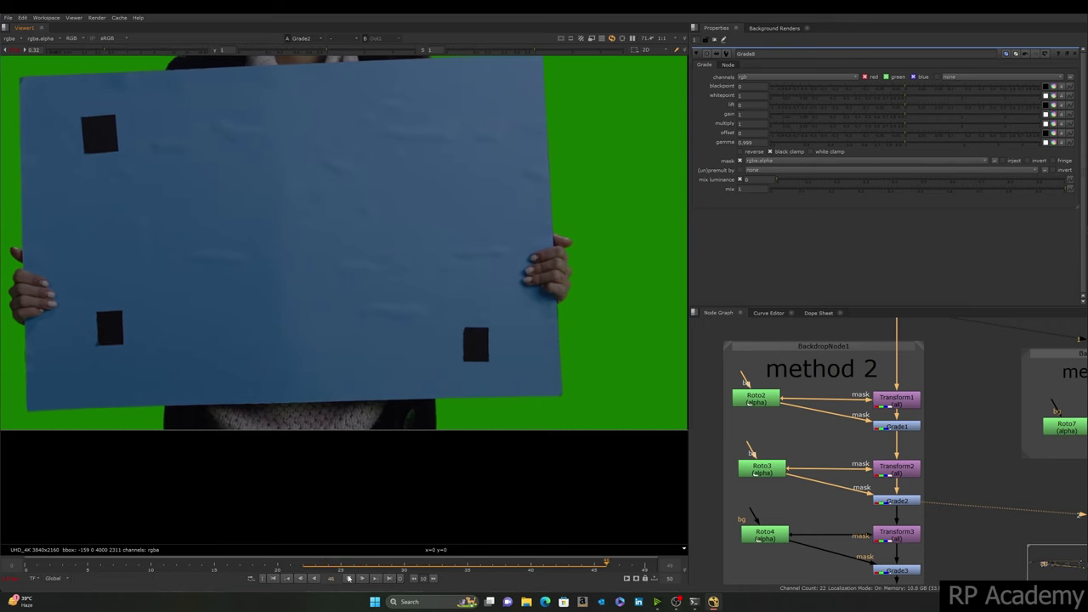
# Step: View Grade3's output and play the clip to check the lower-right marker's removal
pyautogui.moveTo(943, 495); pyautogui.dragTo(941, 380, button='middle')
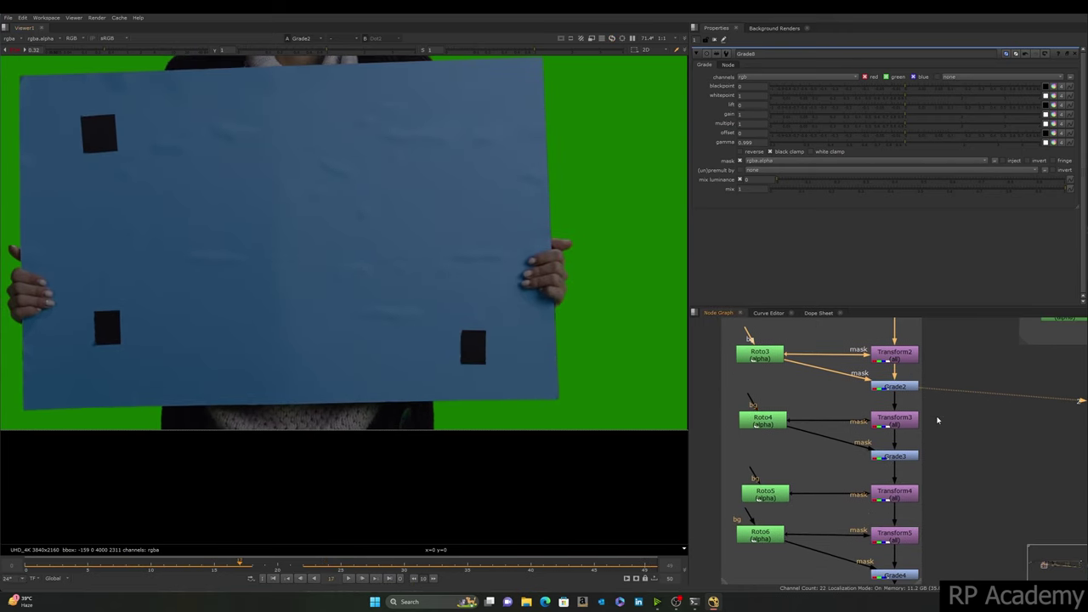
pyautogui.moveTo(958, 434); pyautogui.dragTo(845, 477)
pyautogui.press('1')
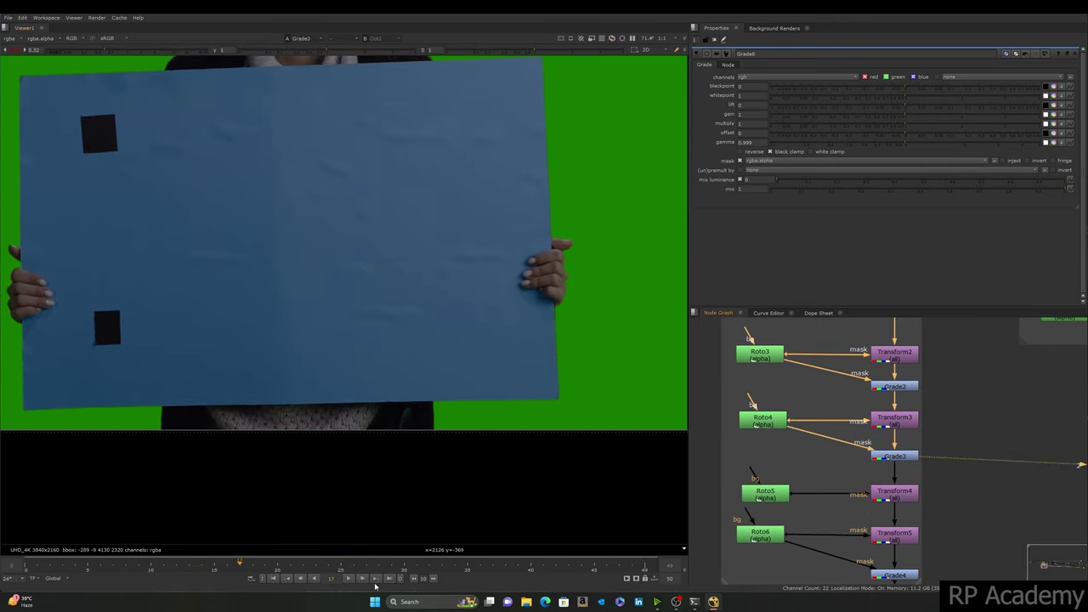
pyautogui.click(347, 579)
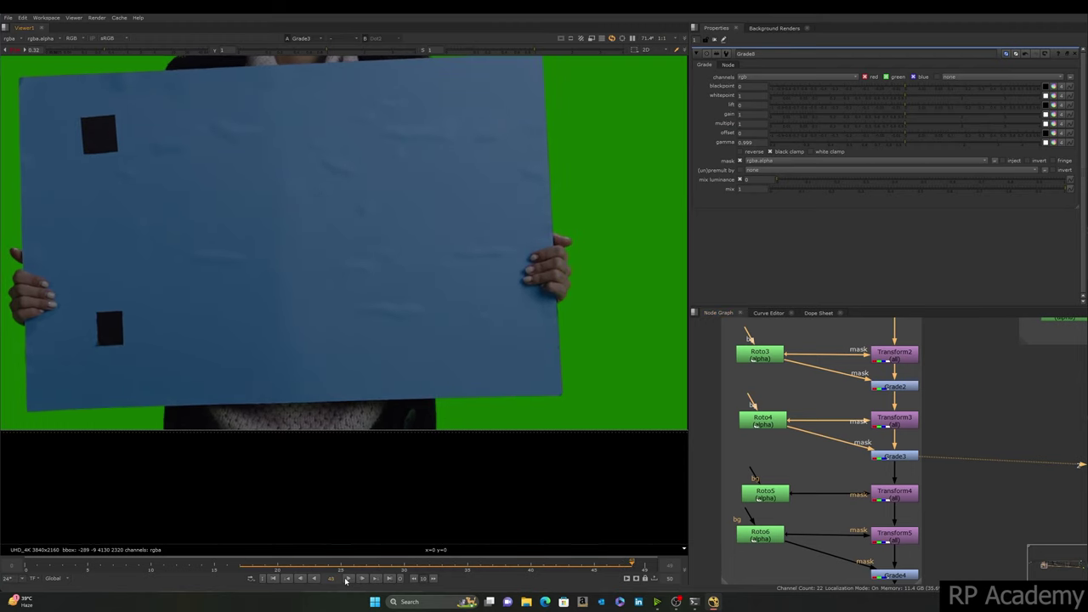
# Step: View Grade4's output and play the clip in the red channel to check the full clean-up, then return to RGB
pyautogui.moveTo(766, 481); pyautogui.dragTo(756, 350, button='middle')
pyautogui.moveTo(946, 427); pyautogui.dragTo(804, 517)
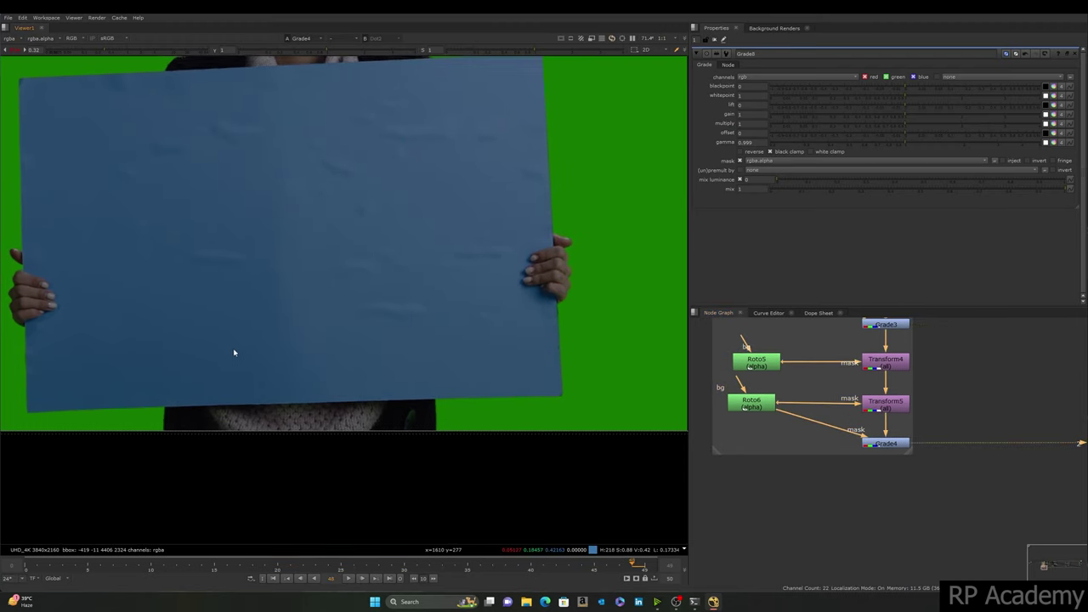
pyautogui.press('1')
pyautogui.click(348, 578)
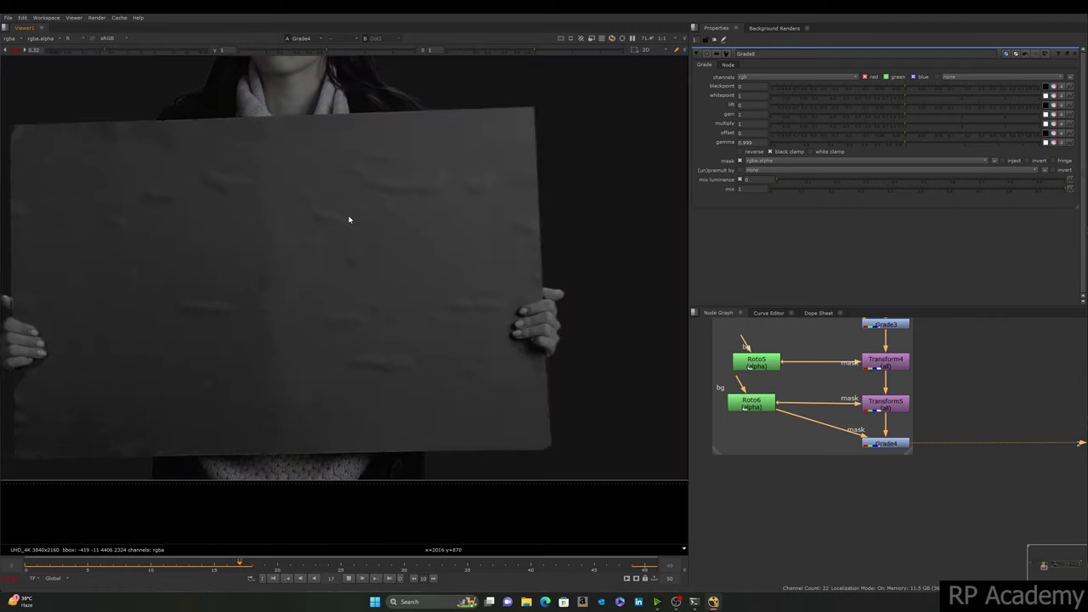
pyautogui.press('r')
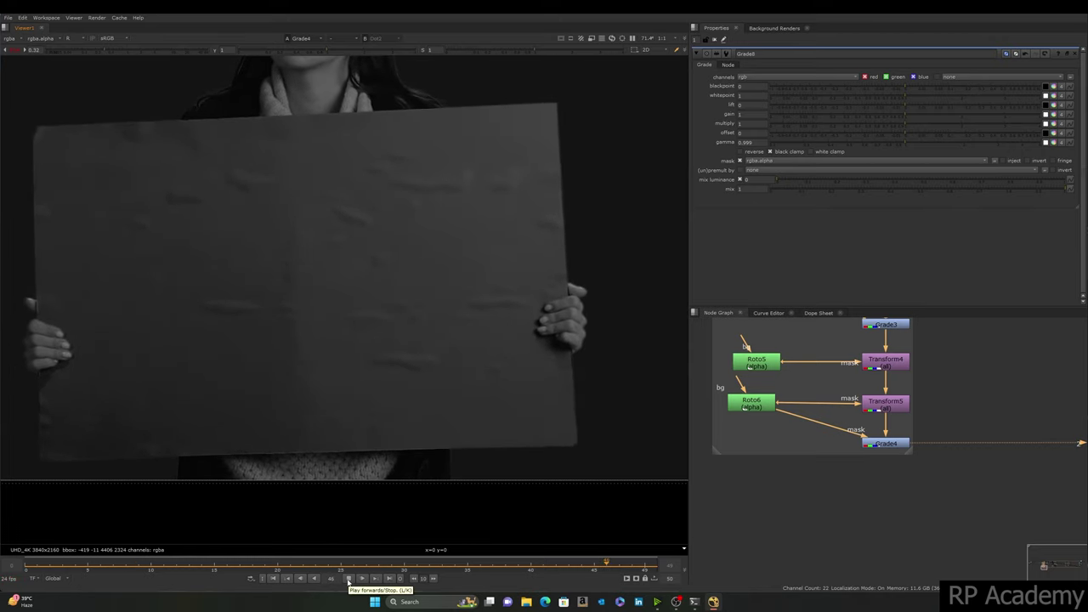
pyautogui.click(348, 581)
pyautogui.press('r')
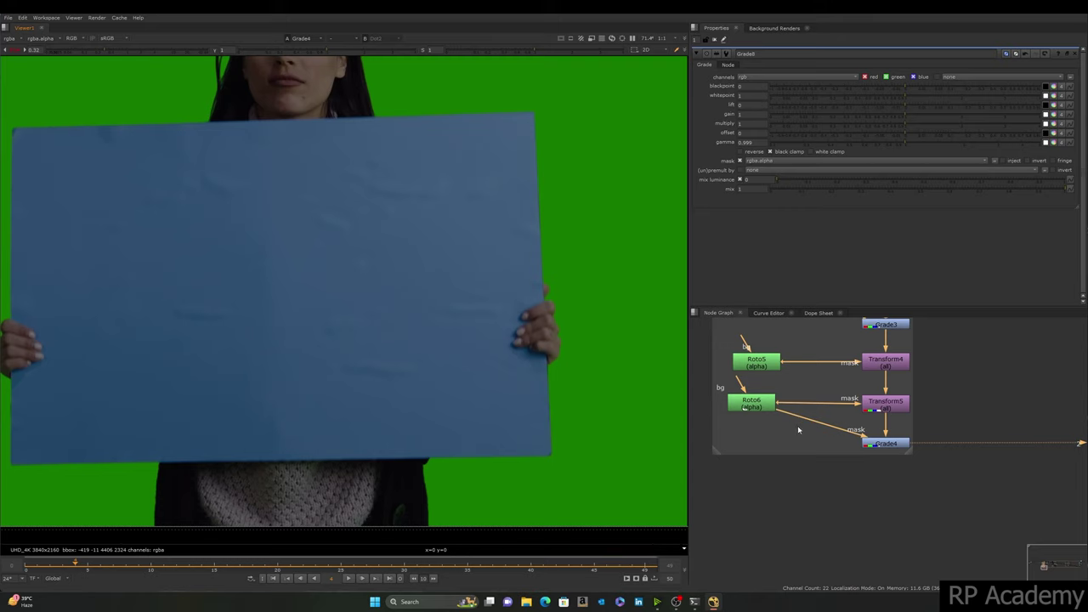
# Step: Delete the two lower patch sets below Grade6: Roto13 and Roto14 with Transform8, Transform9, Grade7 and Grade8
pyautogui.scroll(-8, 799, 430)
pyautogui.moveTo(895, 370); pyautogui.dragTo(747, 479)
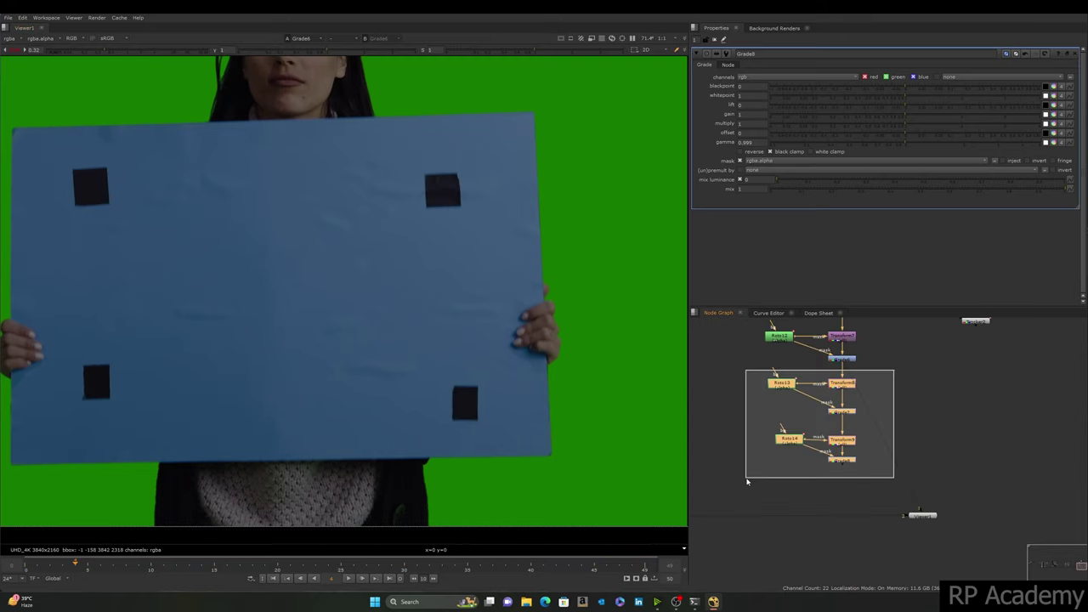
pyautogui.scroll(2, 806, 431)
pyautogui.moveTo(815, 421); pyautogui.dragTo(806, 496, button='middle')
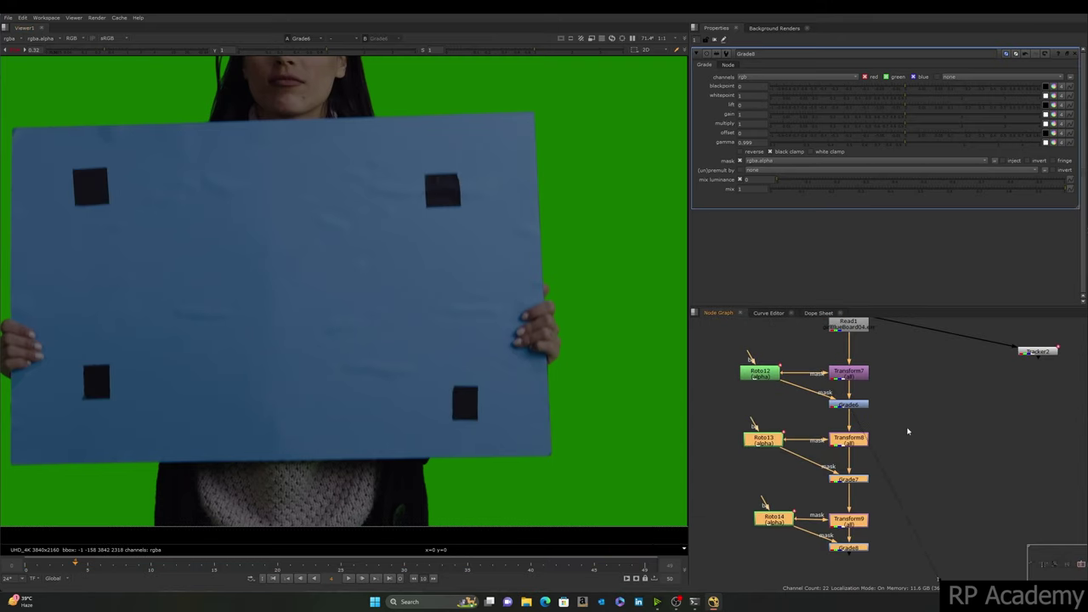
pyautogui.moveTo(911, 414); pyautogui.dragTo(711, 582)
pyautogui.press('Delete')
# Step: Open Roto12's properties and examine its masked Transform7 and Grade6 branch under Read1
pyautogui.moveTo(769, 380); pyautogui.dragTo(737, 469, button='middle')
pyautogui.doubleClick(738, 466)
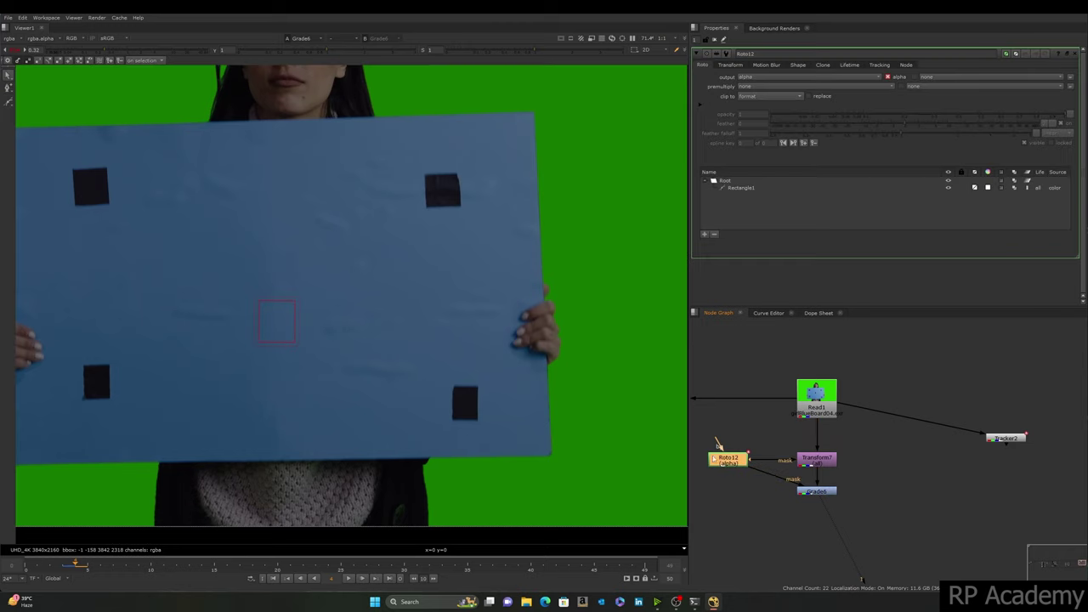
pyautogui.scroll(2, 315, 327)
pyautogui.scroll(2, 870, 451)
pyautogui.moveTo(810, 440); pyautogui.dragTo(870, 417, button='middle')
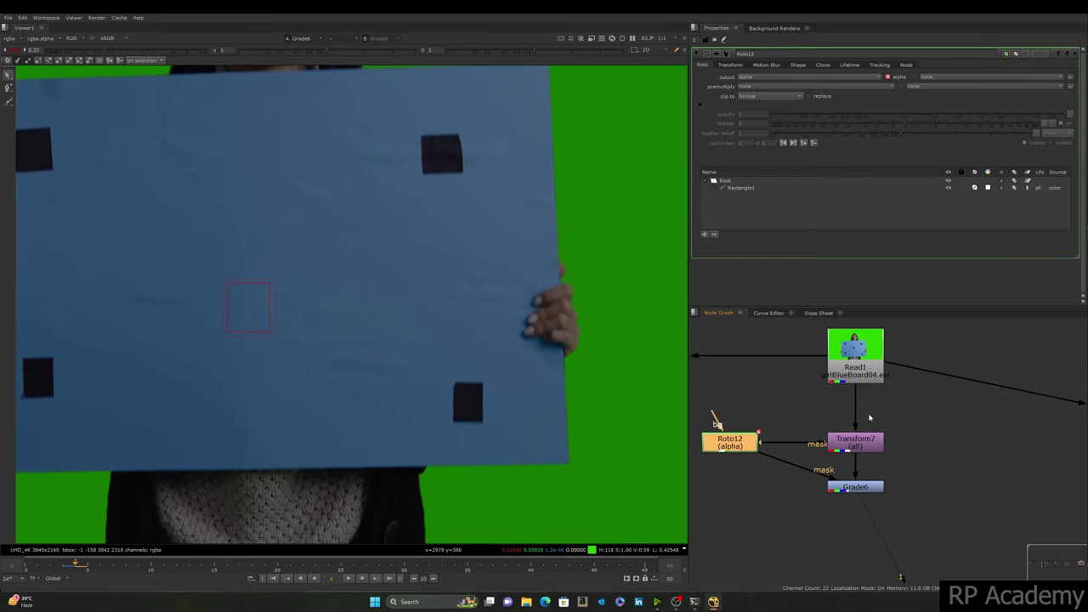
pyautogui.click(858, 441)
pyautogui.click(916, 474)
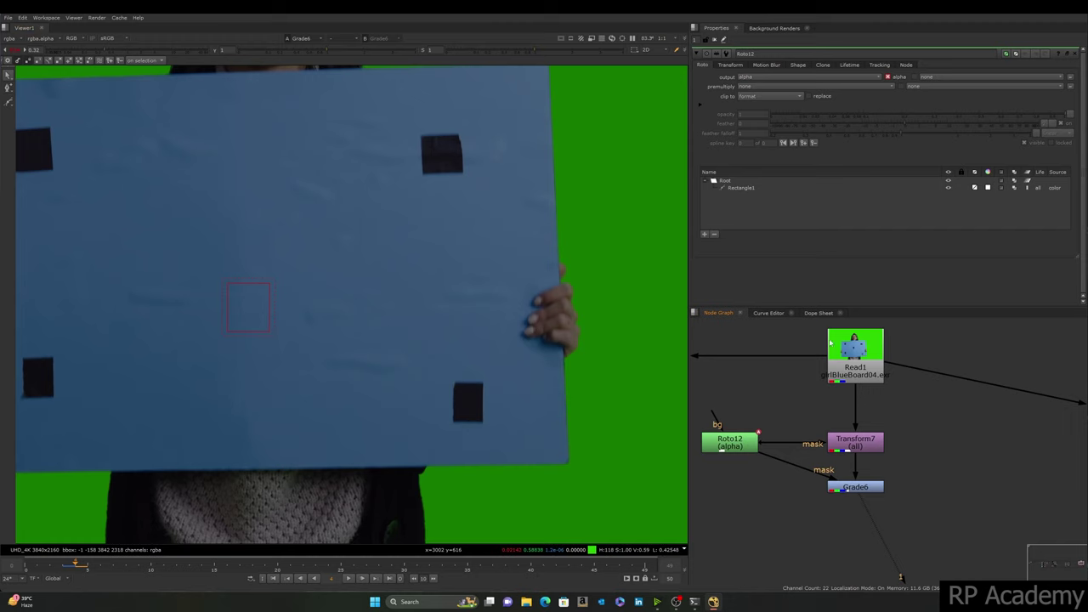
# Step: Add a Transform fed by Read1 and an unconnected Merge beside the Transform7 branch
pyautogui.moveTo(1006, 521); pyautogui.dragTo(911, 524, button='middle')
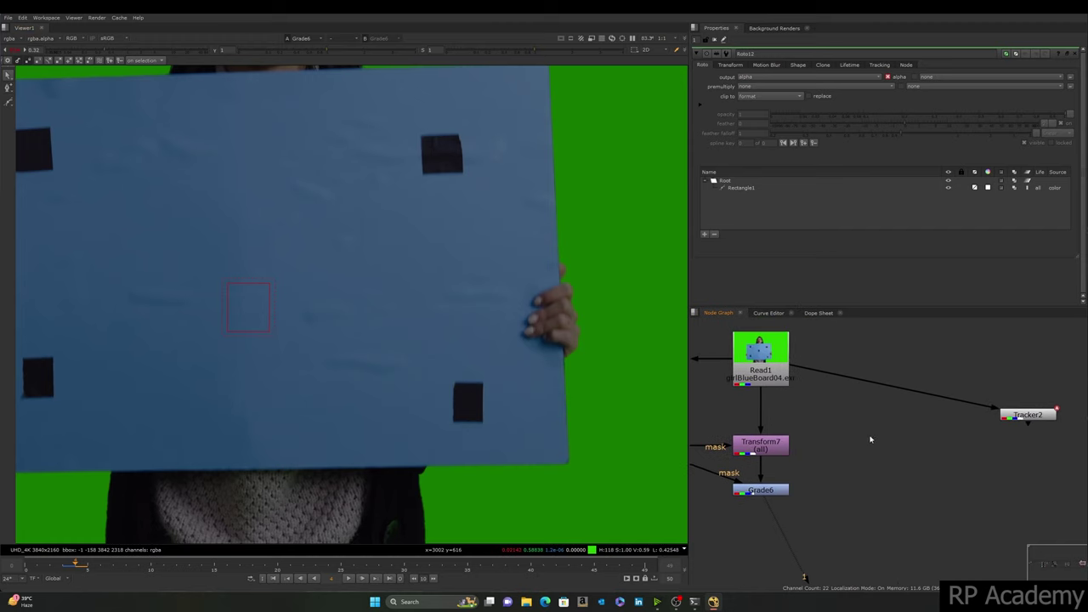
pyautogui.press('t')
pyautogui.moveTo(882, 442); pyautogui.dragTo(861, 460)
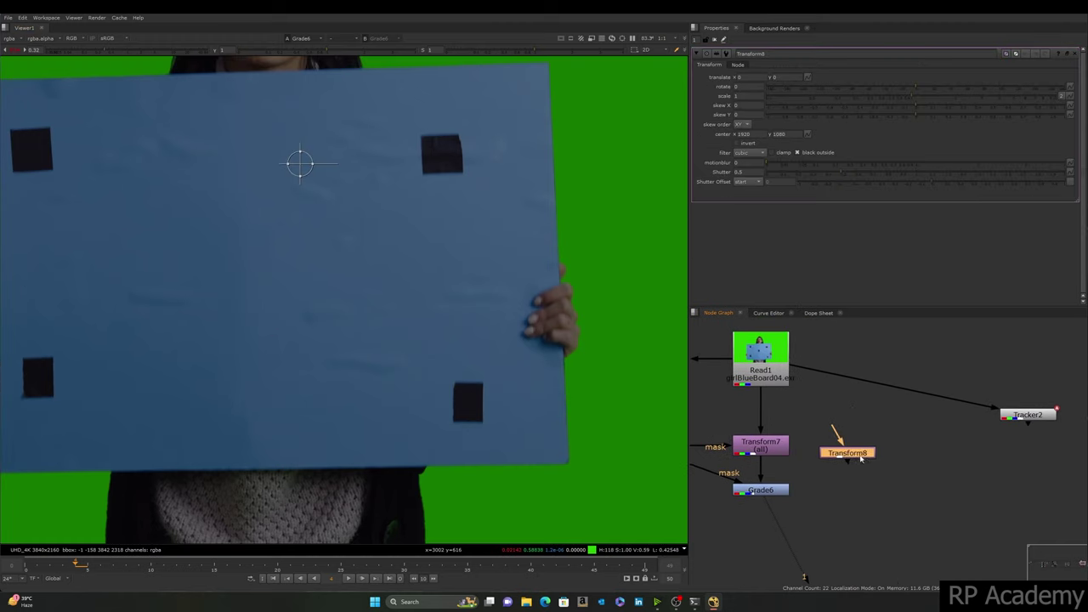
pyautogui.press('m')
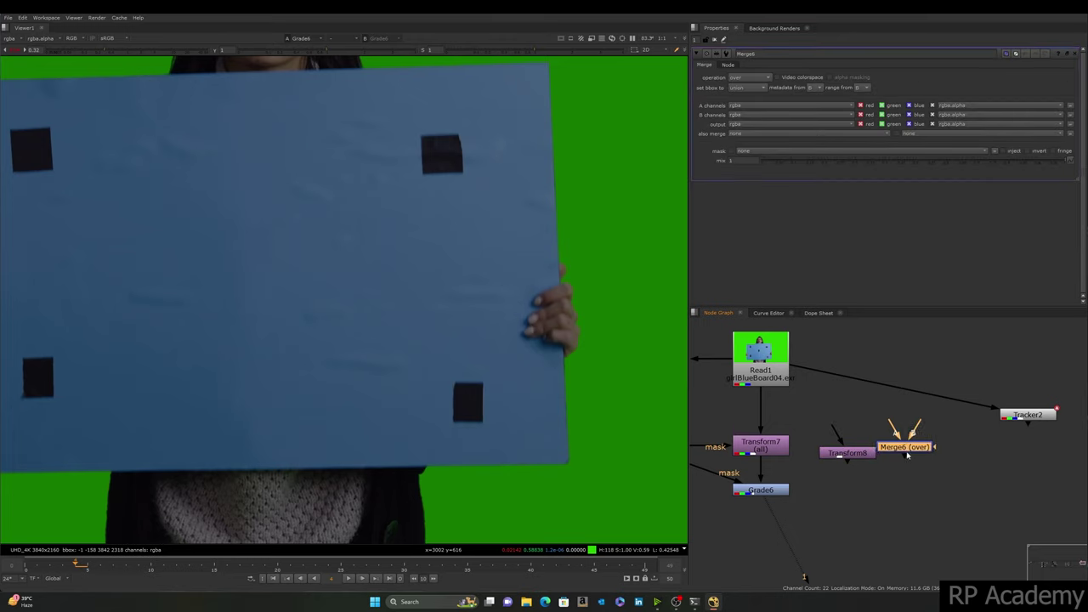
pyautogui.moveTo(832, 428); pyautogui.dragTo(779, 367)
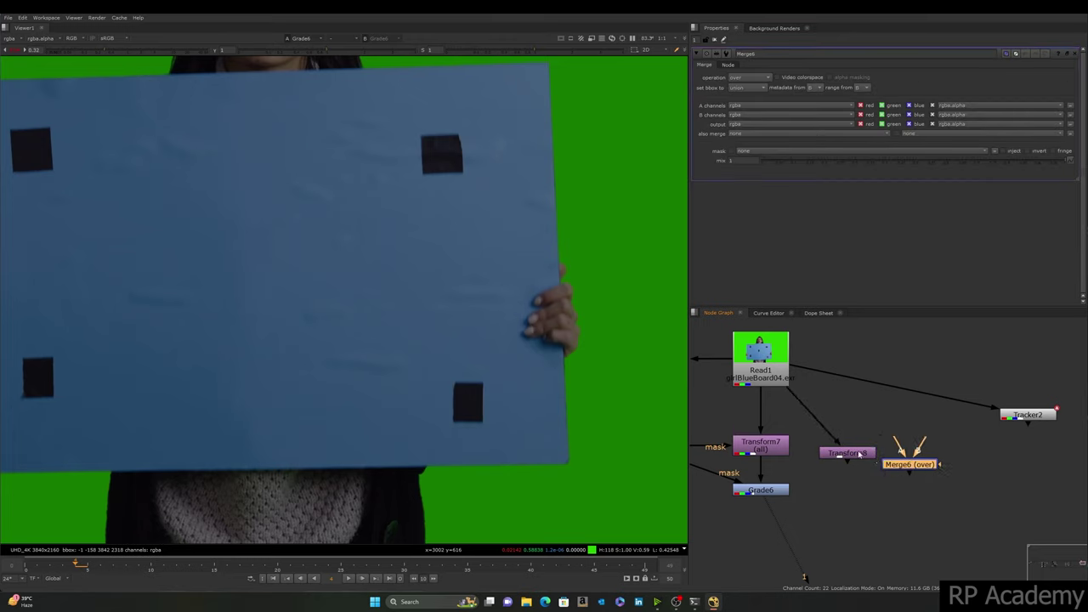
# Step: Connect the new Transform to the Merge's A input and Read1 to its B input, aligning both nodes
pyautogui.moveTo(860, 458); pyautogui.dragTo(835, 442)
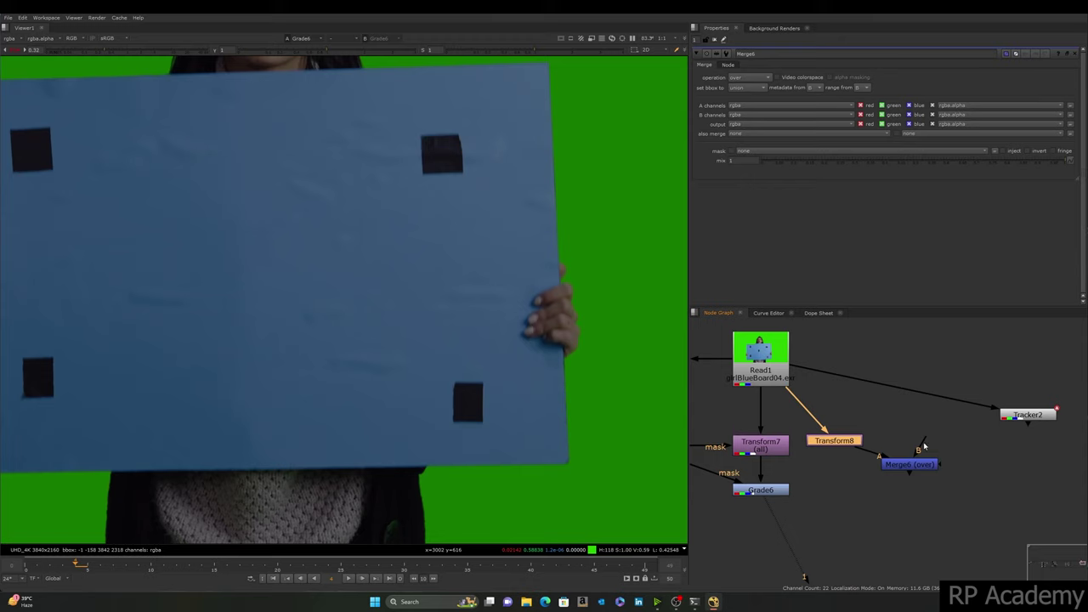
pyautogui.moveTo(919, 449); pyautogui.dragTo(786, 359)
pyautogui.moveTo(919, 475); pyautogui.dragTo(933, 450)
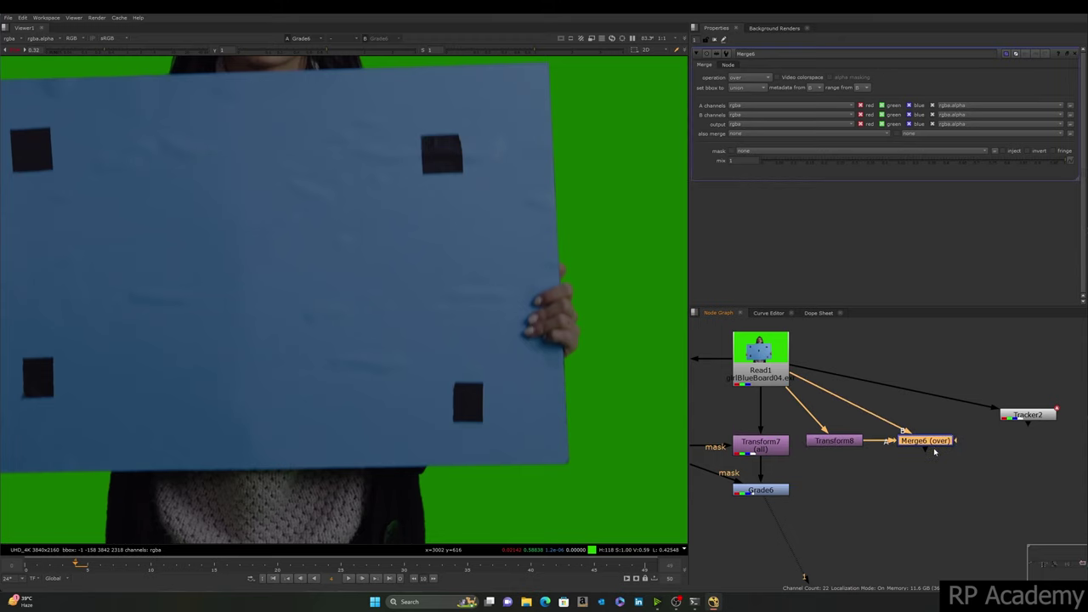
pyautogui.moveTo(841, 443); pyautogui.dragTo(847, 443)
# Step: Add a Roto for the central marker as the Merge's mask, moving Tracker2 out of the way
pyautogui.moveTo(807, 463); pyautogui.dragTo(769, 458, button='middle')
pyautogui.click(722, 446)
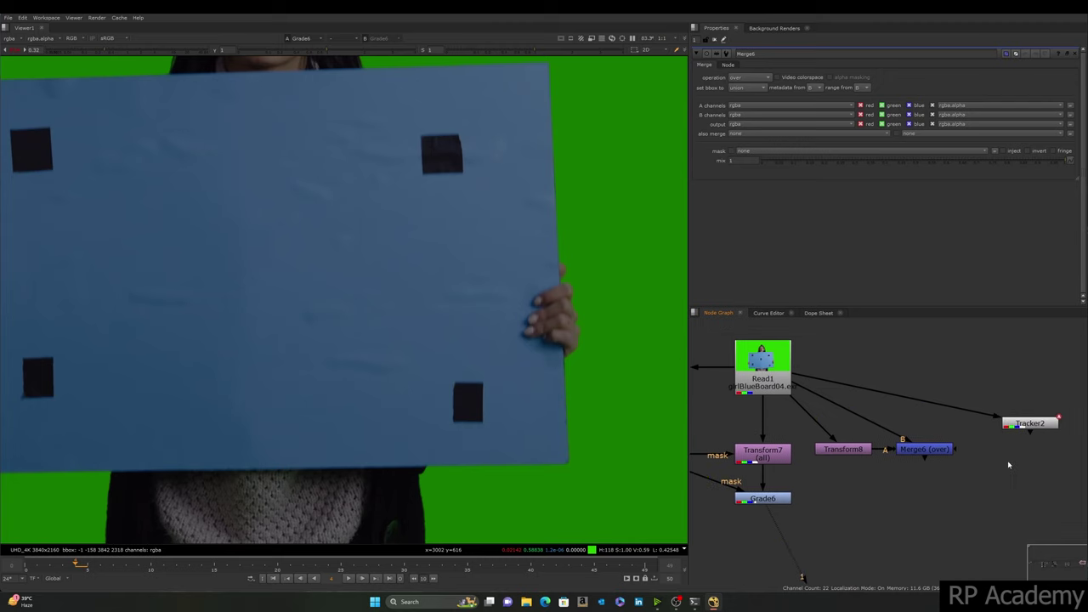
pyautogui.press('o')
pyautogui.moveTo(964, 451); pyautogui.dragTo(991, 468)
pyautogui.moveTo(1021, 425); pyautogui.dragTo(1038, 285)
pyautogui.moveTo(1005, 495); pyautogui.dragTo(1005, 365)
pyautogui.moveTo(944, 476); pyautogui.dragTo(964, 496)
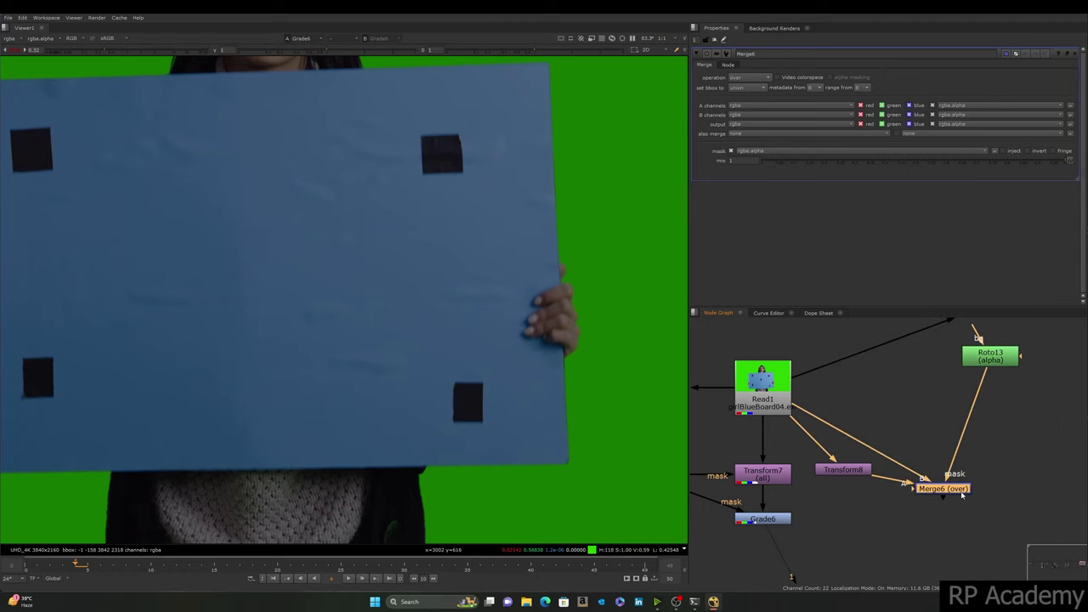
# Step: View Merge6's output and move Transform8's pivot close to the central marker, at about x 1804, y 945
pyautogui.press('1')
pyautogui.press('f')
pyautogui.moveTo(850, 459); pyautogui.dragTo(866, 460, button='middle')
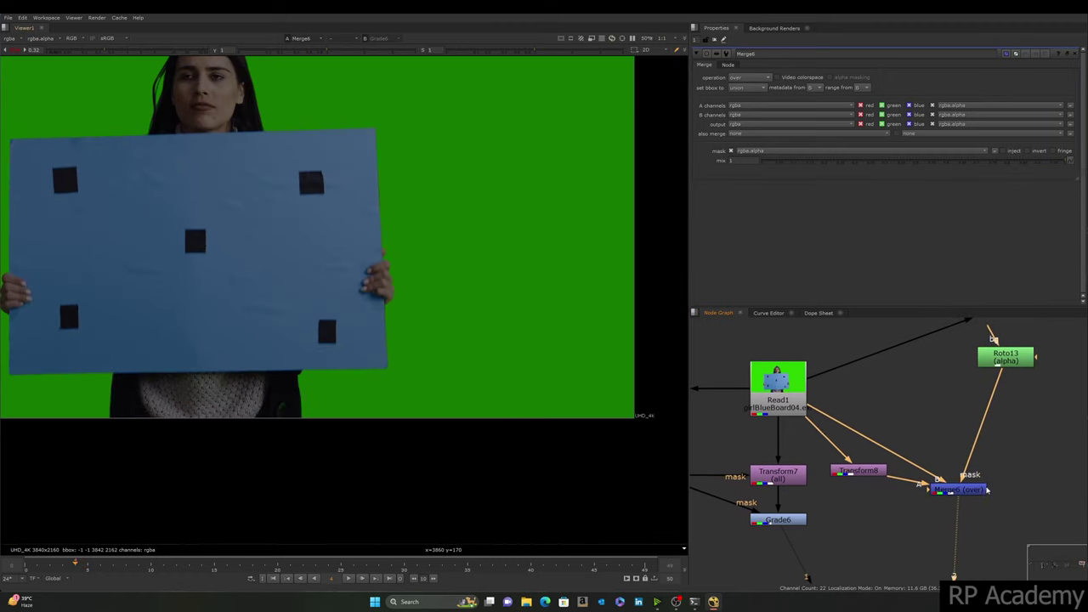
pyautogui.click(867, 472)
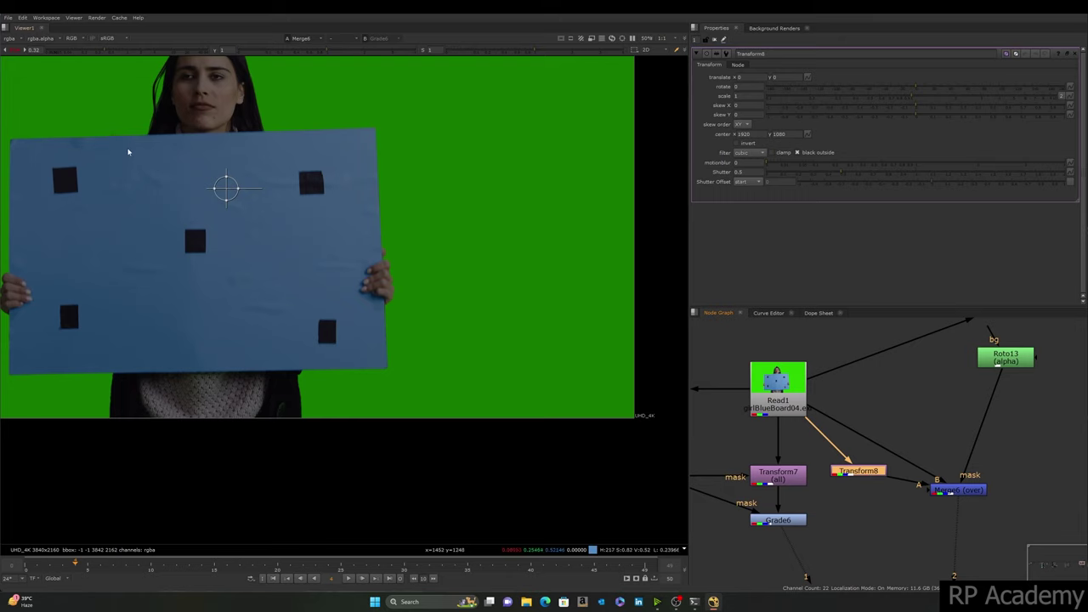
pyautogui.scroll(2, 226, 198)
pyautogui.keyDown('ctrl'); pyautogui.moveTo(228, 179); pyautogui.dragTo(169, 248); pyautogui.keyUp('ctrl')
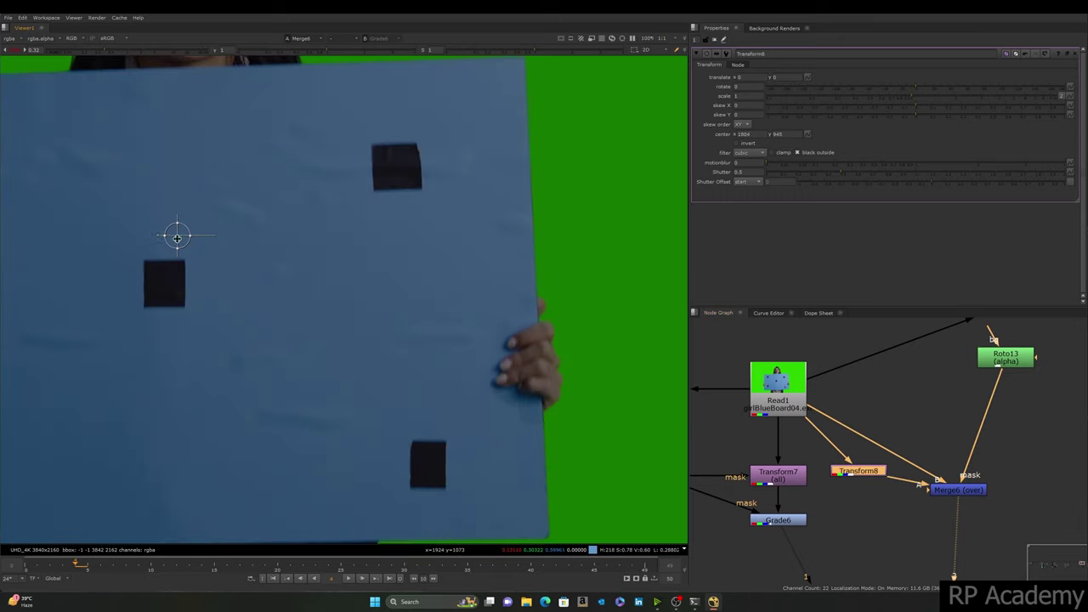
# Step: Nudge Transform8 down to a y translate of -149 so clean board covers the central marker
pyautogui.moveTo(317, 264); pyautogui.dragTo(393, 264, button='middle')
pyautogui.scroll(1, 392, 260)
pyautogui.press('KP_2')
pyautogui.press('KP_2')
pyautogui.press('KP_2')
pyautogui.press('KP_2')
pyautogui.press('KP_2')
pyautogui.press('KP_2')
pyautogui.press('KP_2')
pyautogui.press('KP_2')
pyautogui.press('KP_2')
pyautogui.press('KP_2')
pyautogui.press('KP_2')
pyautogui.press('KP_2')
pyautogui.press('KP_2')
pyautogui.press('KP_2')
pyautogui.press('KP_2')
pyautogui.press('KP_2')
pyautogui.press('KP_2')
pyautogui.press('KP_2')
pyautogui.press('KP_2')
pyautogui.press('KP_2')
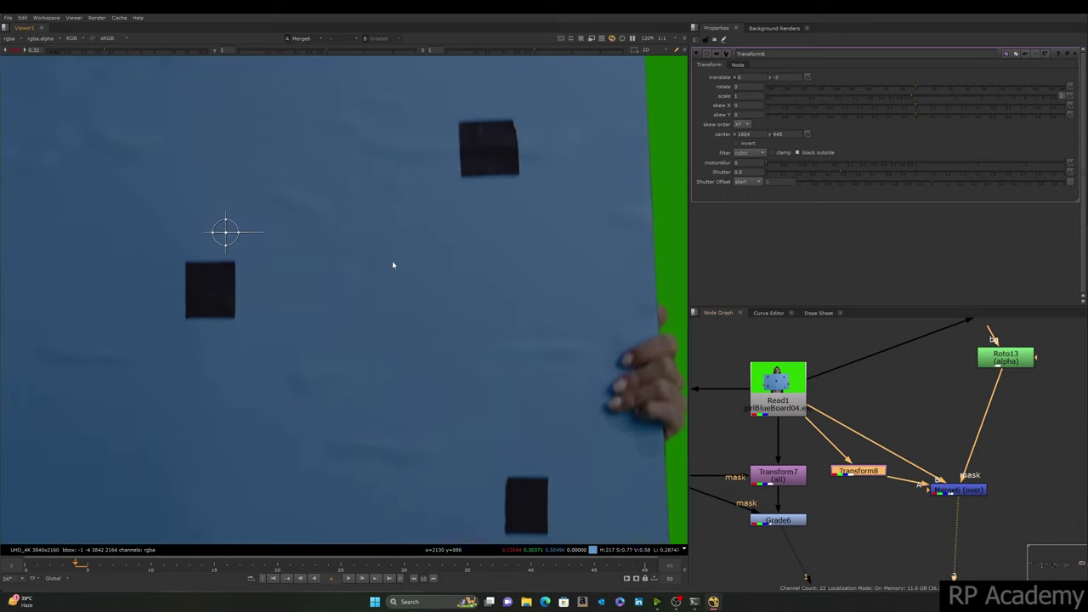
pyautogui.press('Down')
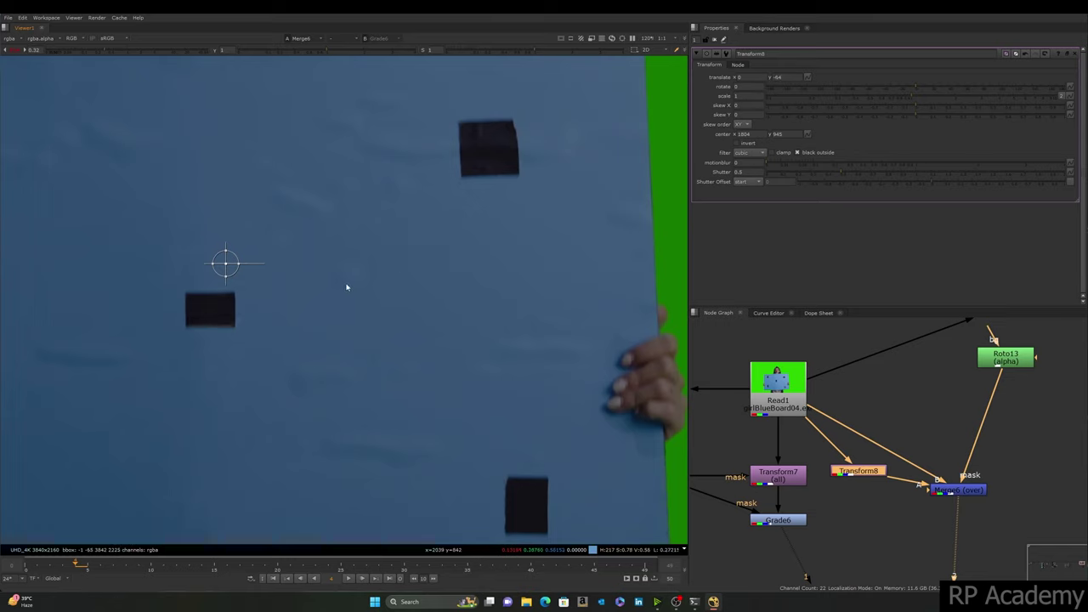
pyautogui.press('Down')
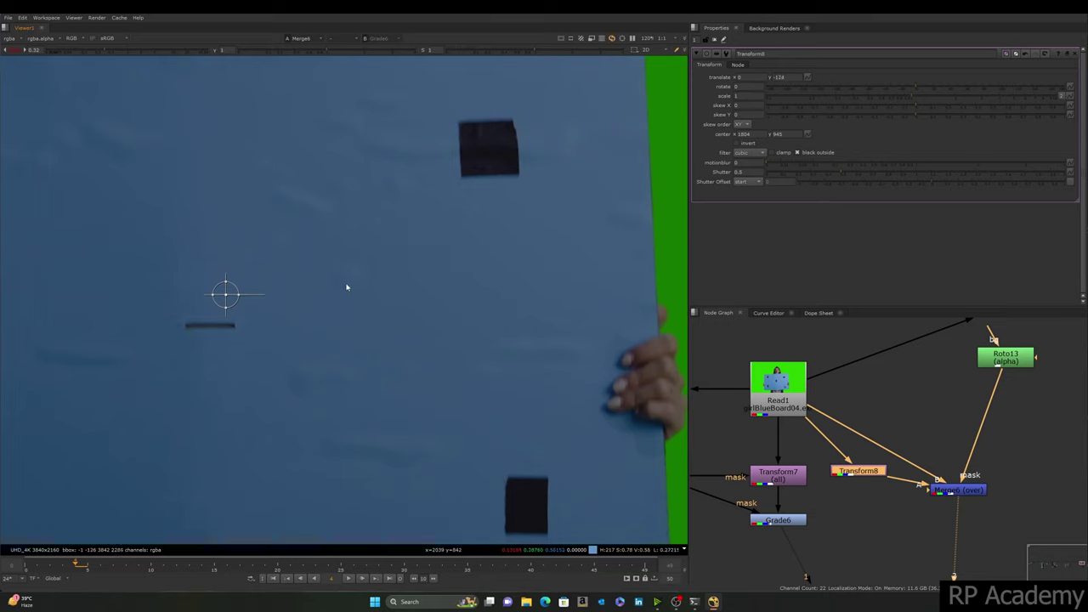
# Step: Inspect the central patch closely in the red channel and move Merge6 away from Transform8 to make room
pyautogui.press('r')
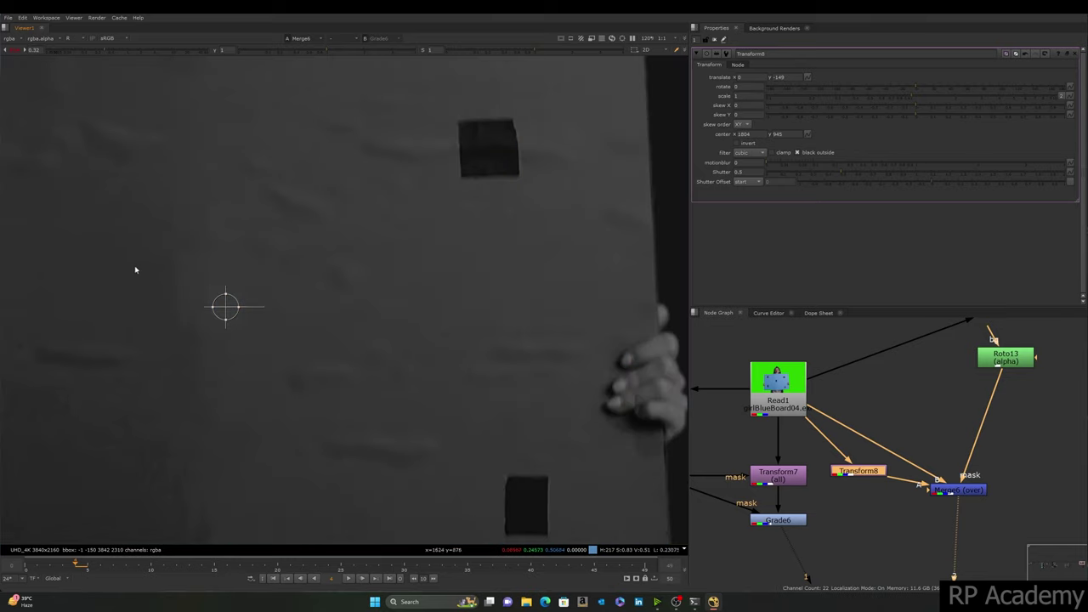
pyautogui.scroll(3, 154, 286)
pyautogui.moveTo(956, 492); pyautogui.dragTo(992, 496)
pyautogui.scroll(1, 838, 477)
pyautogui.moveTo(983, 486); pyautogui.dragTo(961, 459, button='middle')
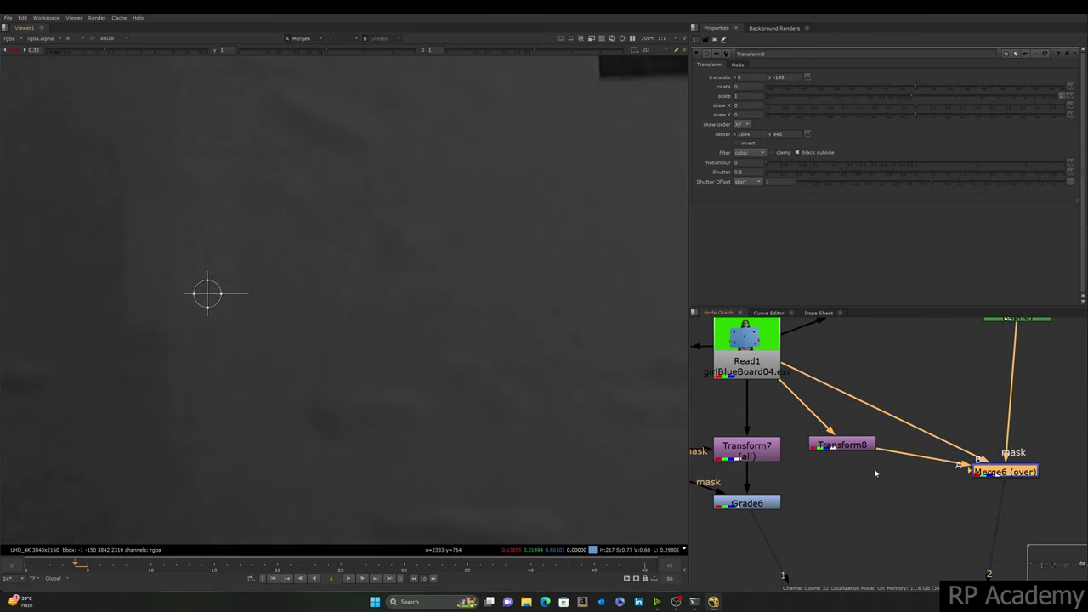
pyautogui.moveTo(214, 230); pyautogui.dragTo(244, 256, button='middle')
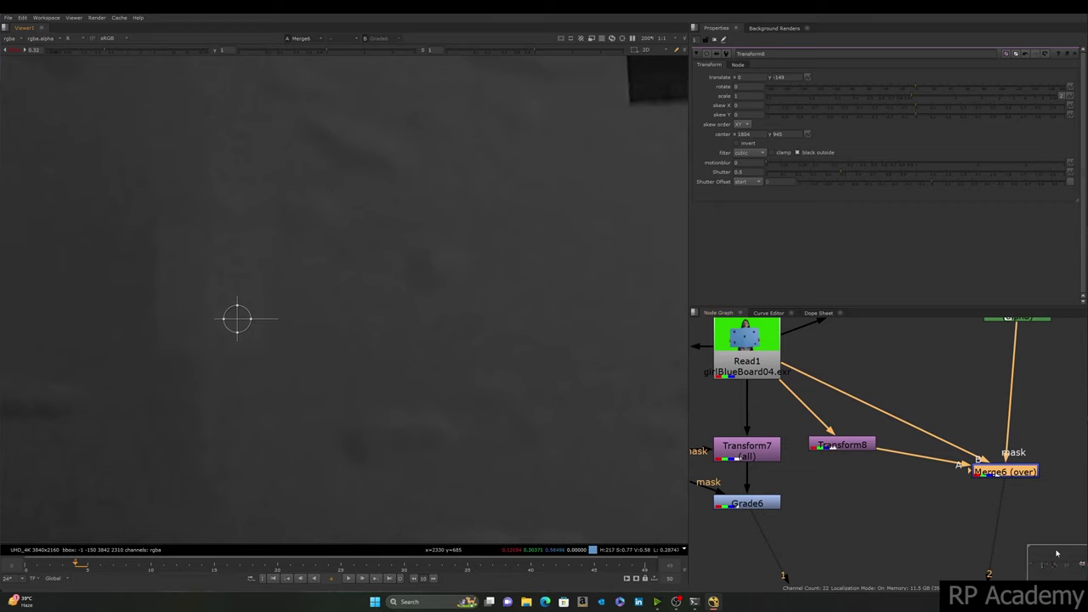
# Step: Insert a Grade between Transform8 and Merge6 and set its gamma to 0.95 to match the board
pyautogui.click(890, 478)
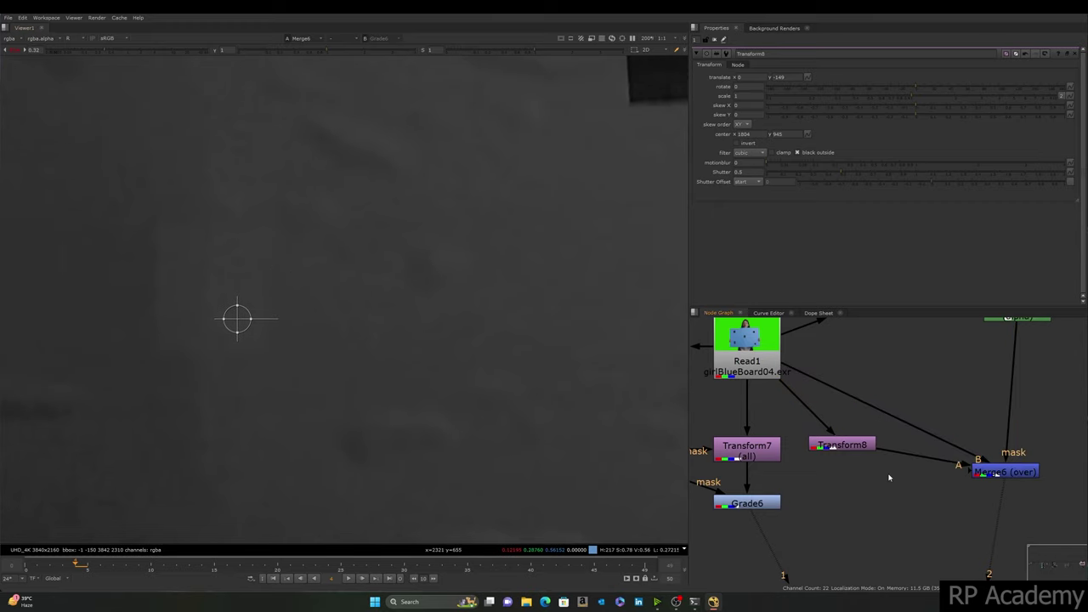
pyautogui.press('g')
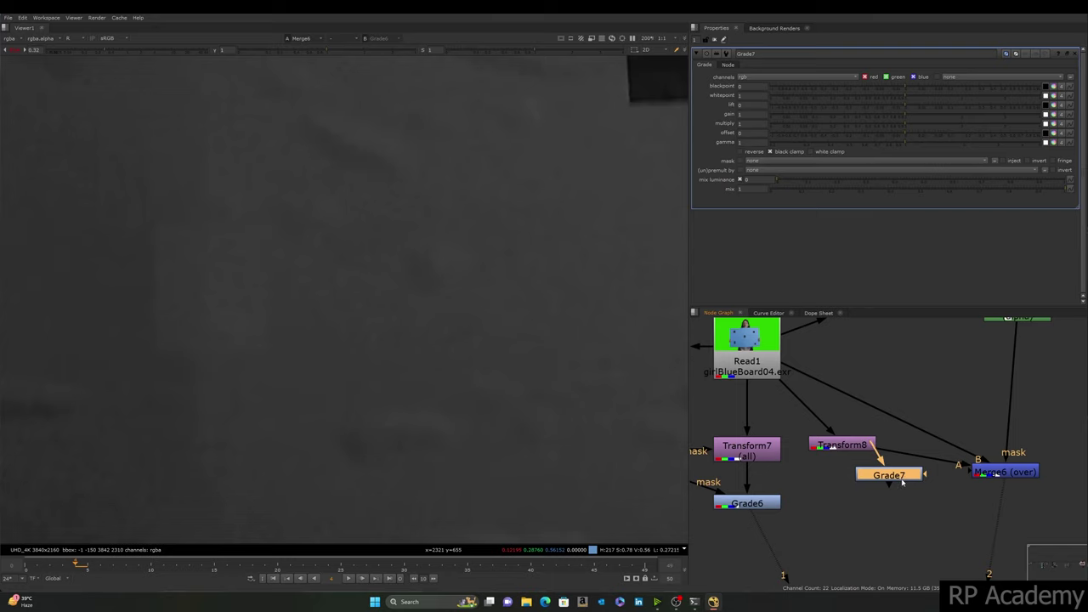
pyautogui.moveTo(905, 480); pyautogui.dragTo(885, 495)
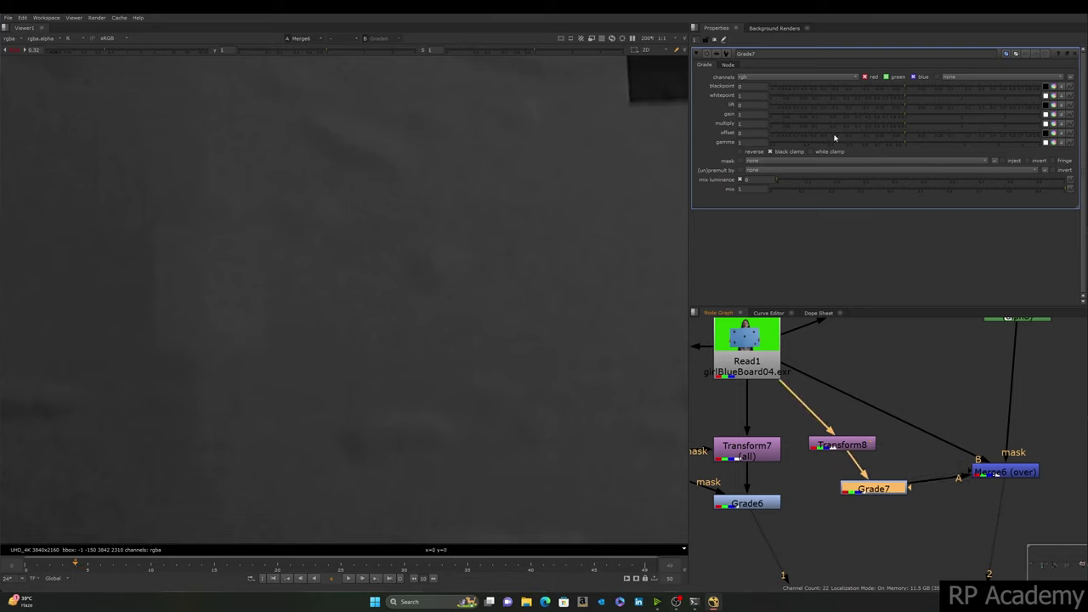
pyautogui.click(760, 144)
pyautogui.click(888, 540)
# Step: Align Roto13 above Merge6 and place Grade7 directly beneath Transform8
pyautogui.scroll(-2, 893, 527)
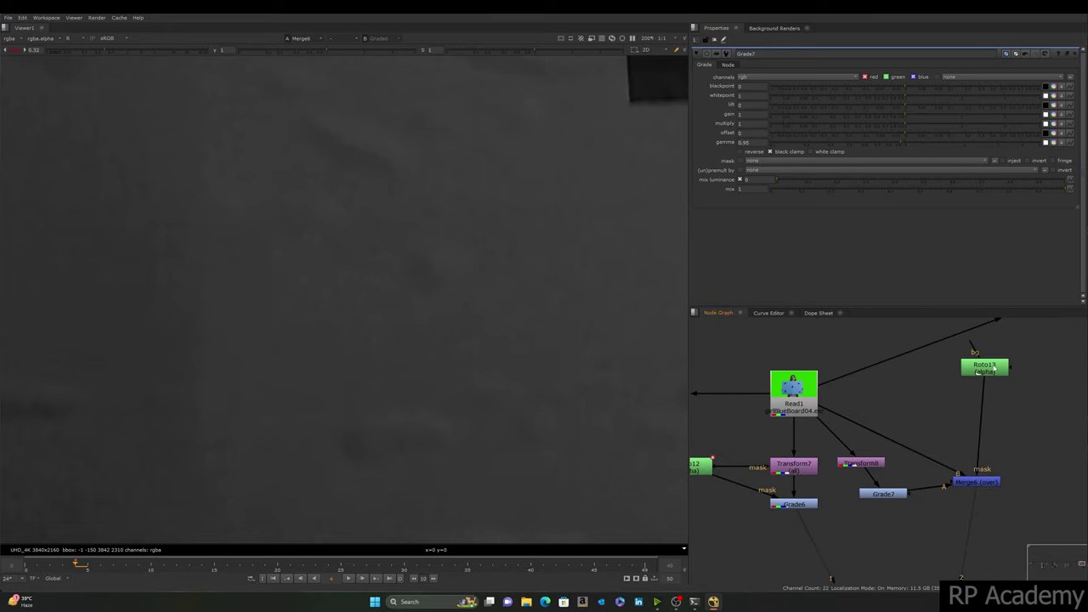
pyautogui.moveTo(995, 367); pyautogui.dragTo(1004, 367)
pyautogui.moveTo(984, 485); pyautogui.dragTo(995, 486)
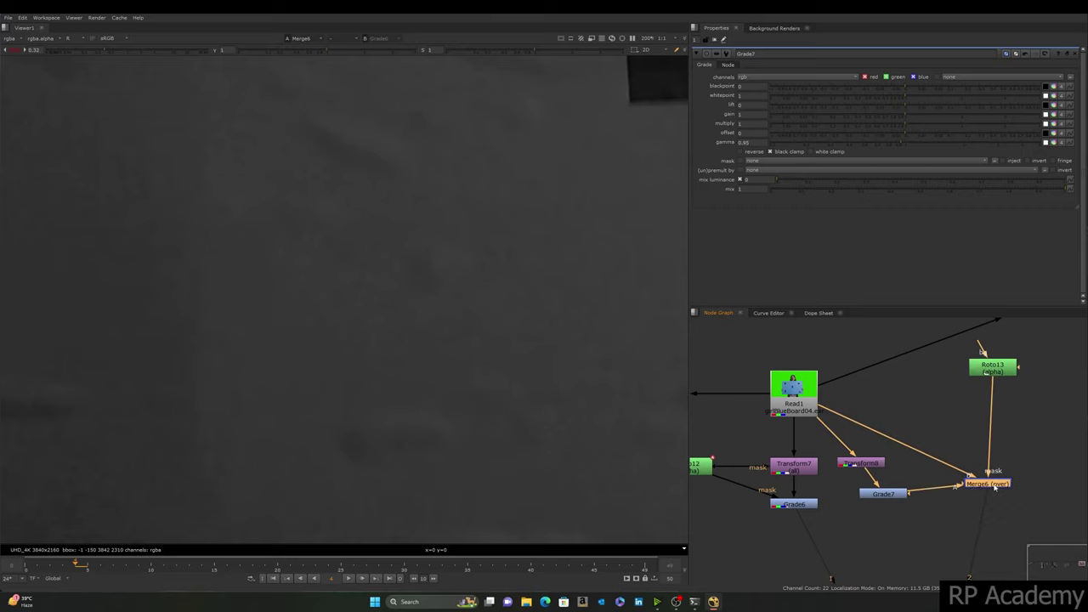
pyautogui.click(869, 464)
pyautogui.moveTo(897, 491); pyautogui.dragTo(893, 478)
# Step: Check the whole board with the patch, then move Merge6 slightly and bring Roto13 closer above it
pyautogui.scroll(-5, 285, 284)
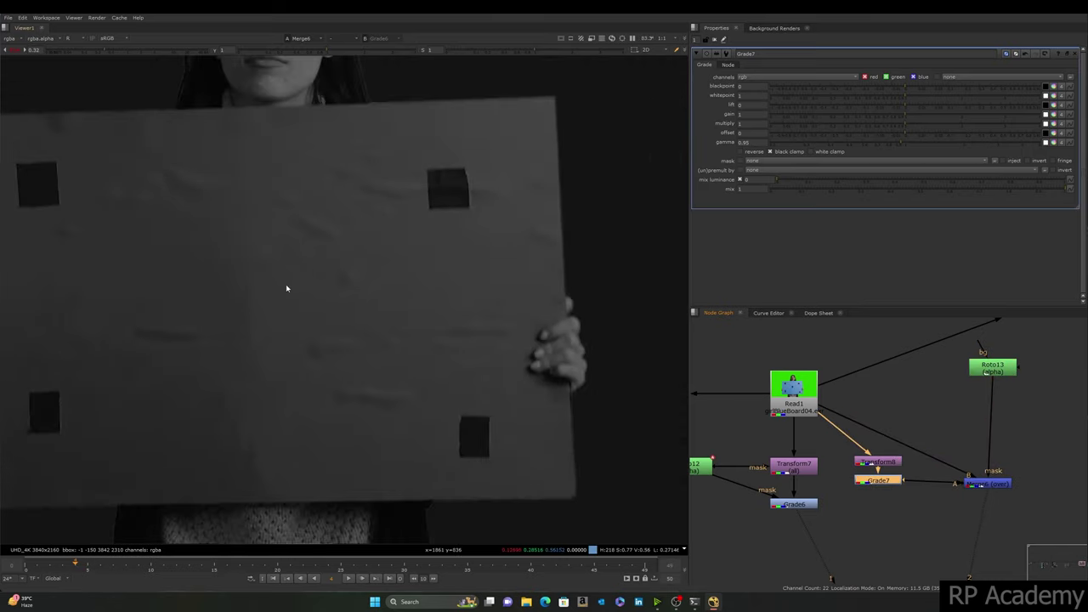
pyautogui.moveTo(912, 459); pyautogui.dragTo(904, 432, button='middle')
pyautogui.click(824, 414)
pyautogui.moveTo(823, 412); pyautogui.dragTo(1058, 500)
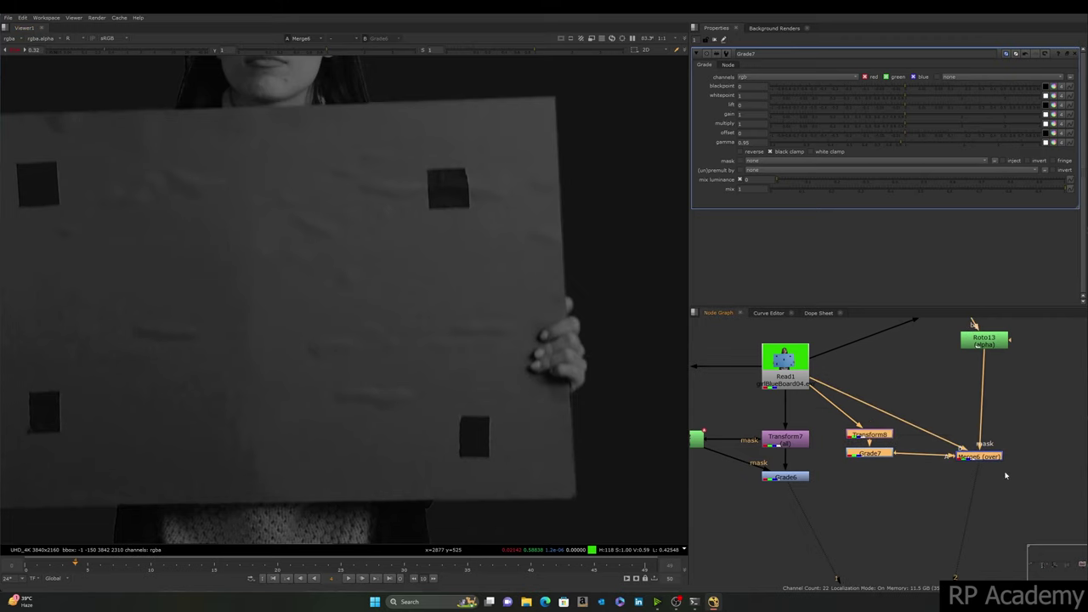
pyautogui.moveTo(990, 461)
pyautogui.mouseDown()
pyautogui.moveTo(1015, 464)
pyautogui.moveTo(1005, 461)
pyautogui.mouseUp()
pyautogui.click(986, 370)
pyautogui.moveTo(986, 345); pyautogui.dragTo(996, 414)
# Step: Compare the directly masked Transform7 branch with the Transform8 merge branch, highlighting the nodes of each in turn
pyautogui.moveTo(828, 453); pyautogui.dragTo(870, 447, button='middle')
pyautogui.moveTo(865, 419); pyautogui.dragTo(676, 512)
pyautogui.moveTo(877, 517); pyautogui.dragTo(814, 492, button='middle')
pyautogui.moveTo(848, 339); pyautogui.dragTo(1057, 465)
pyautogui.moveTo(867, 472); pyautogui.dragTo(903, 494, button='middle')
pyautogui.click(818, 434)
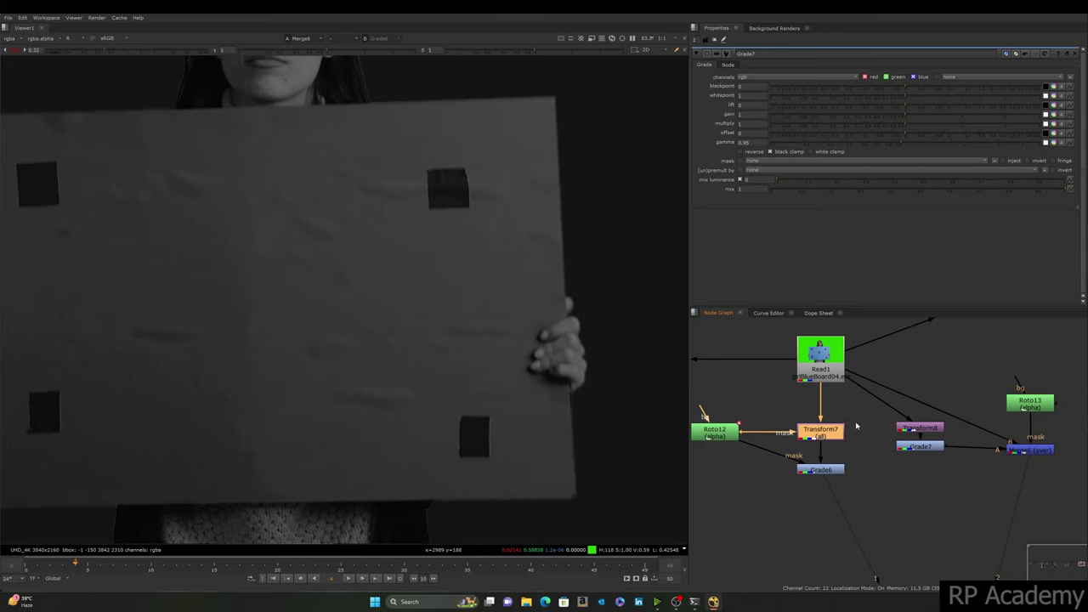
pyautogui.moveTo(856, 415); pyautogui.dragTo(763, 463)
pyautogui.moveTo(875, 355); pyautogui.dragTo(1064, 449)
pyautogui.scroll(2, 884, 396)
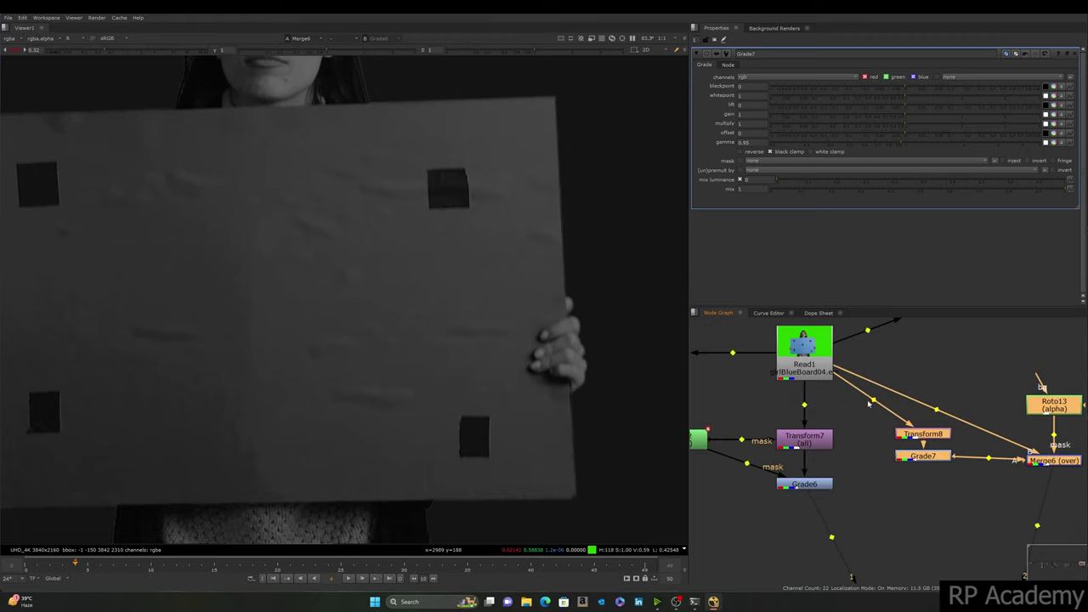
# Step: Add a Dot between Read1 and Transform8, feed Merge6's B input from it, and align it above Transform8 level with Read1
pyautogui.keyDown('ctrl'); pyautogui.moveTo(874, 401); pyautogui.dragTo(884, 401); pyautogui.keyUp('ctrl')
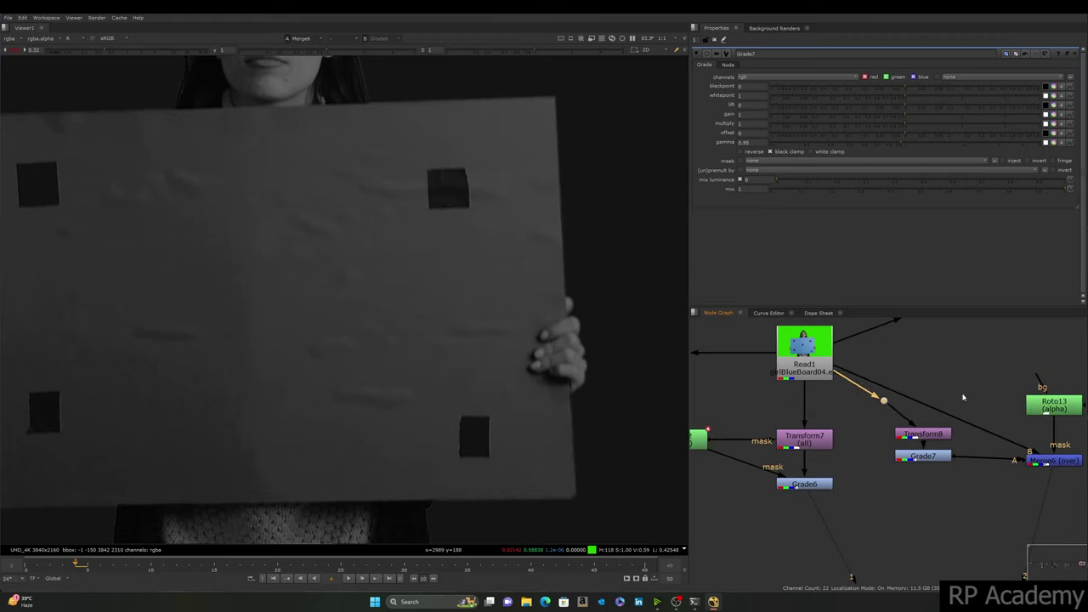
pyautogui.moveTo(1051, 405); pyautogui.dragTo(1071, 390)
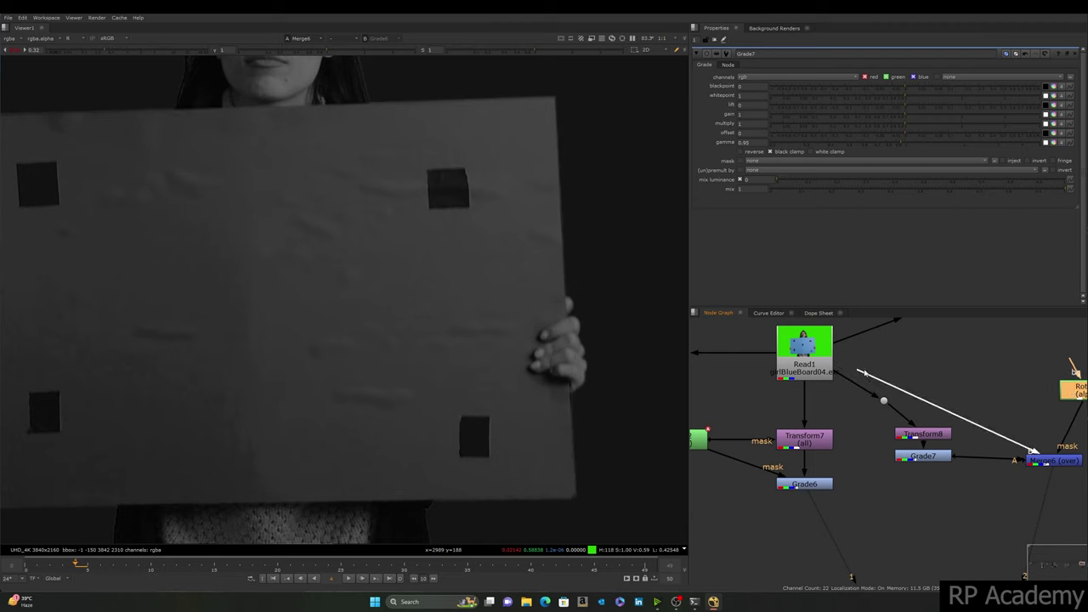
pyautogui.moveTo(883, 401); pyautogui.dragTo(924, 355)
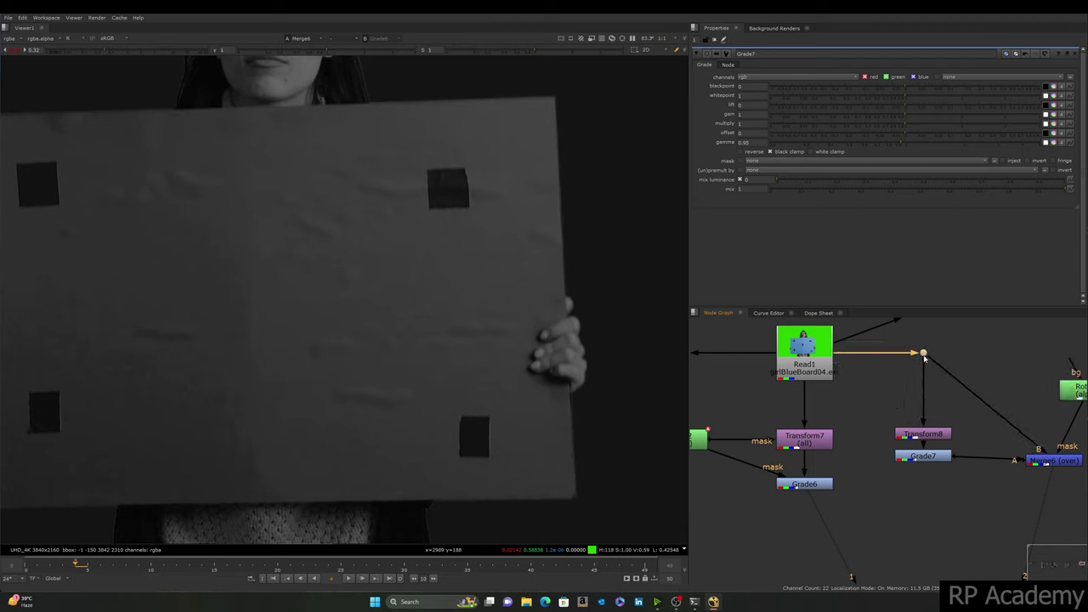
# Step: Place Roto13 beside Merge6, line Merge6 up with Grade7, and add a second Dot on its B input directly above it
pyautogui.moveTo(923, 355); pyautogui.dragTo(822, 326, button='middle')
pyautogui.moveTo(992, 363); pyautogui.dragTo(1051, 431)
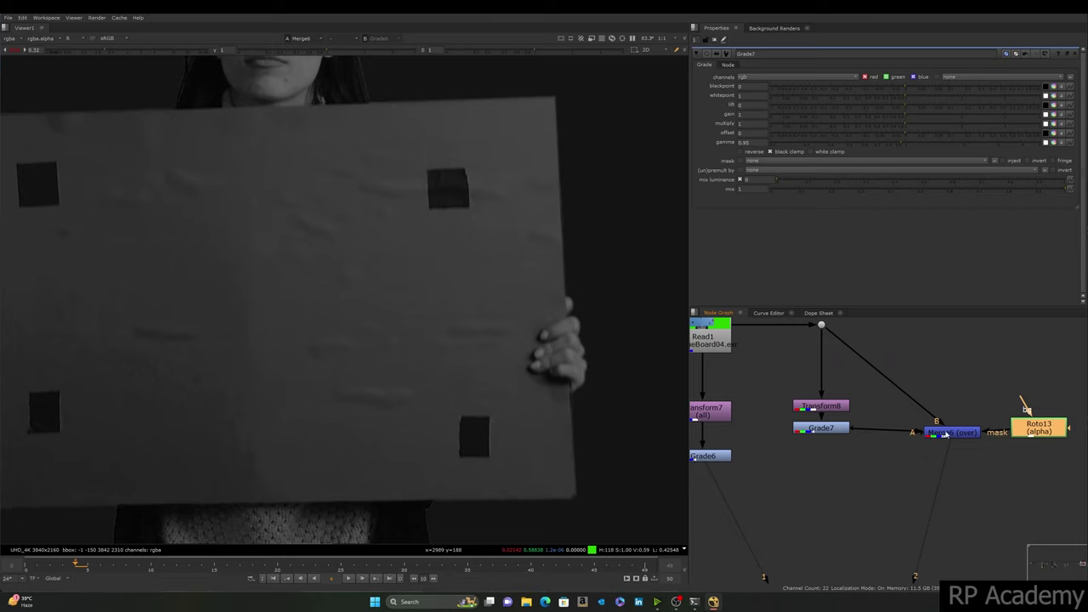
pyautogui.moveTo(953, 432); pyautogui.dragTo(929, 428)
pyautogui.keyDown('ctrl'); pyautogui.moveTo(873, 375); pyautogui.dragTo(928, 331); pyautogui.keyUp('ctrl')
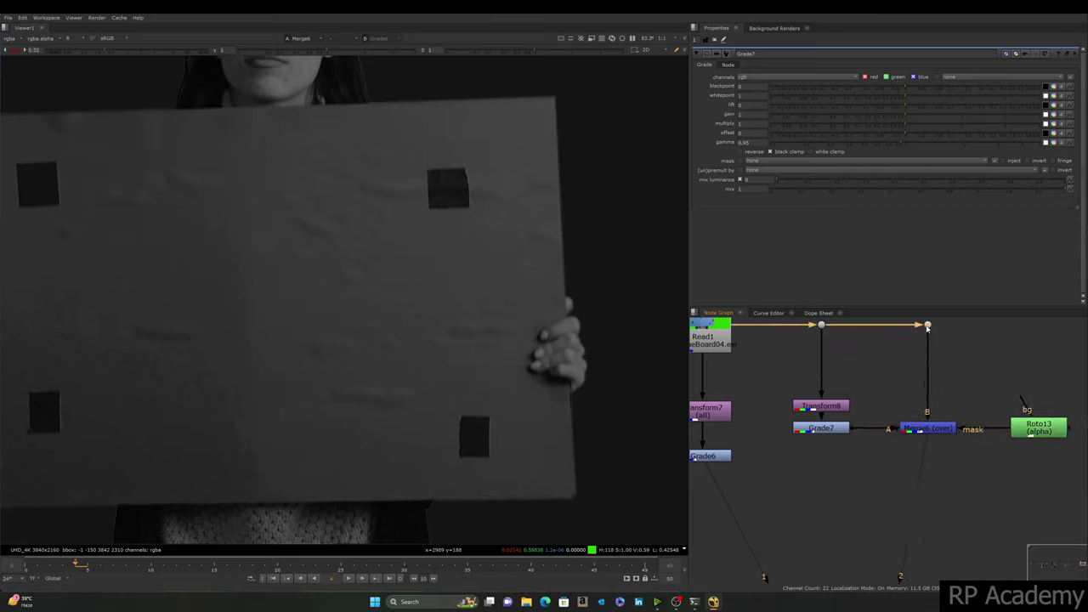
# Step: Shift the whole Transform8 merge branch slightly farther from the Transform7 branch and show the image in full RGB colour
pyautogui.scroll(-2, 914, 388)
pyautogui.click(984, 417)
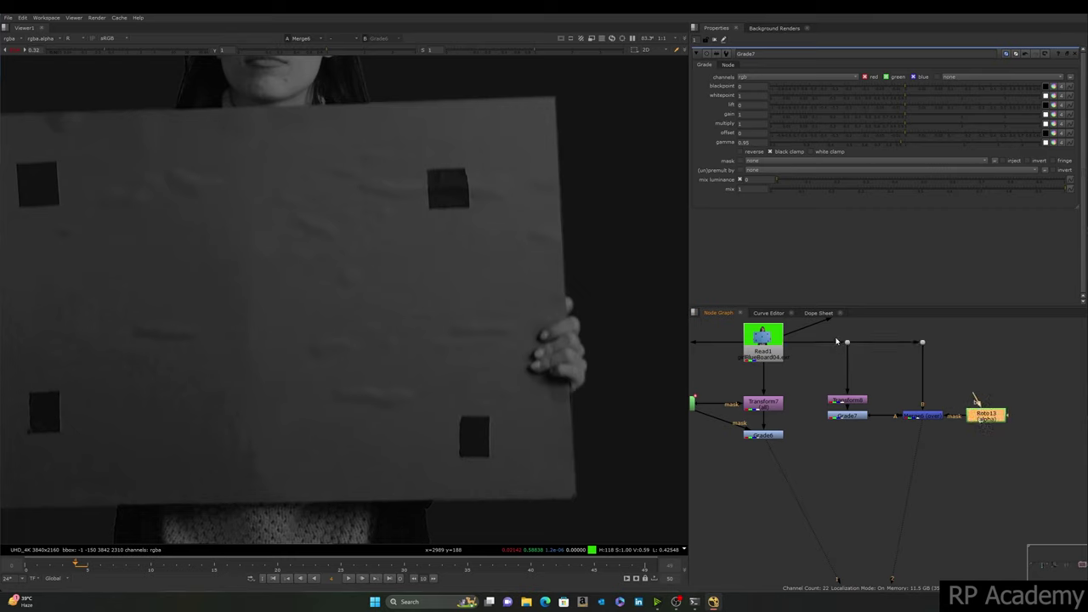
pyautogui.moveTo(827, 325); pyautogui.dragTo(994, 425)
pyautogui.click(990, 445)
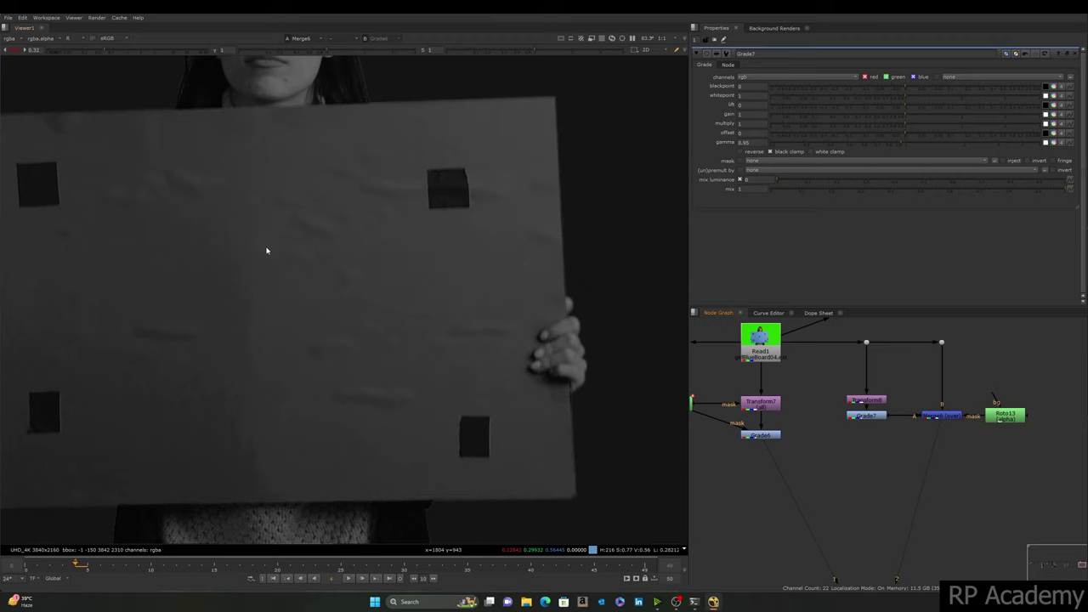
pyautogui.press('a')
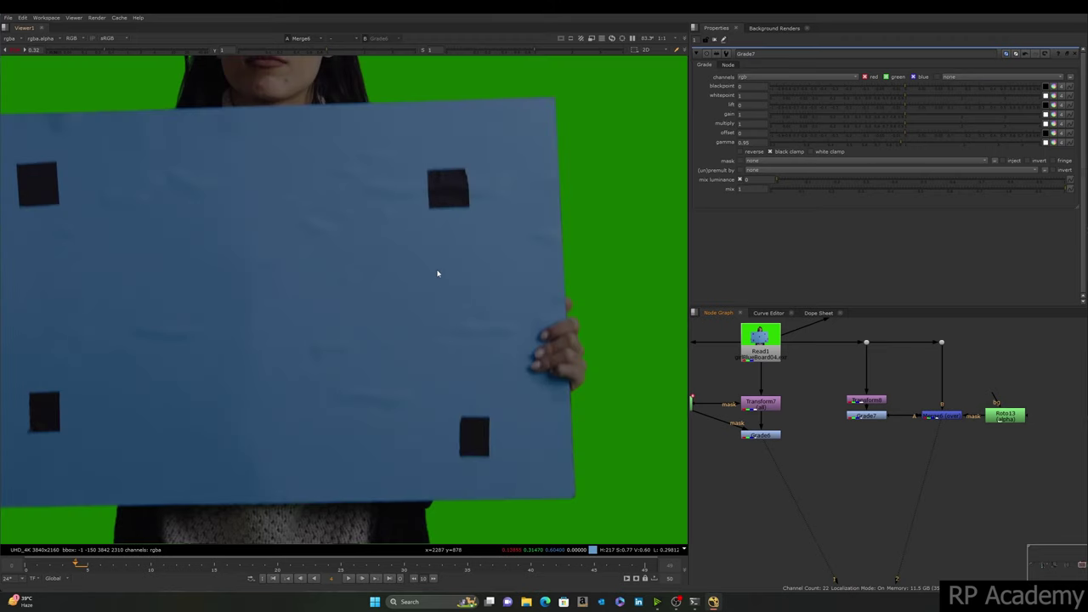